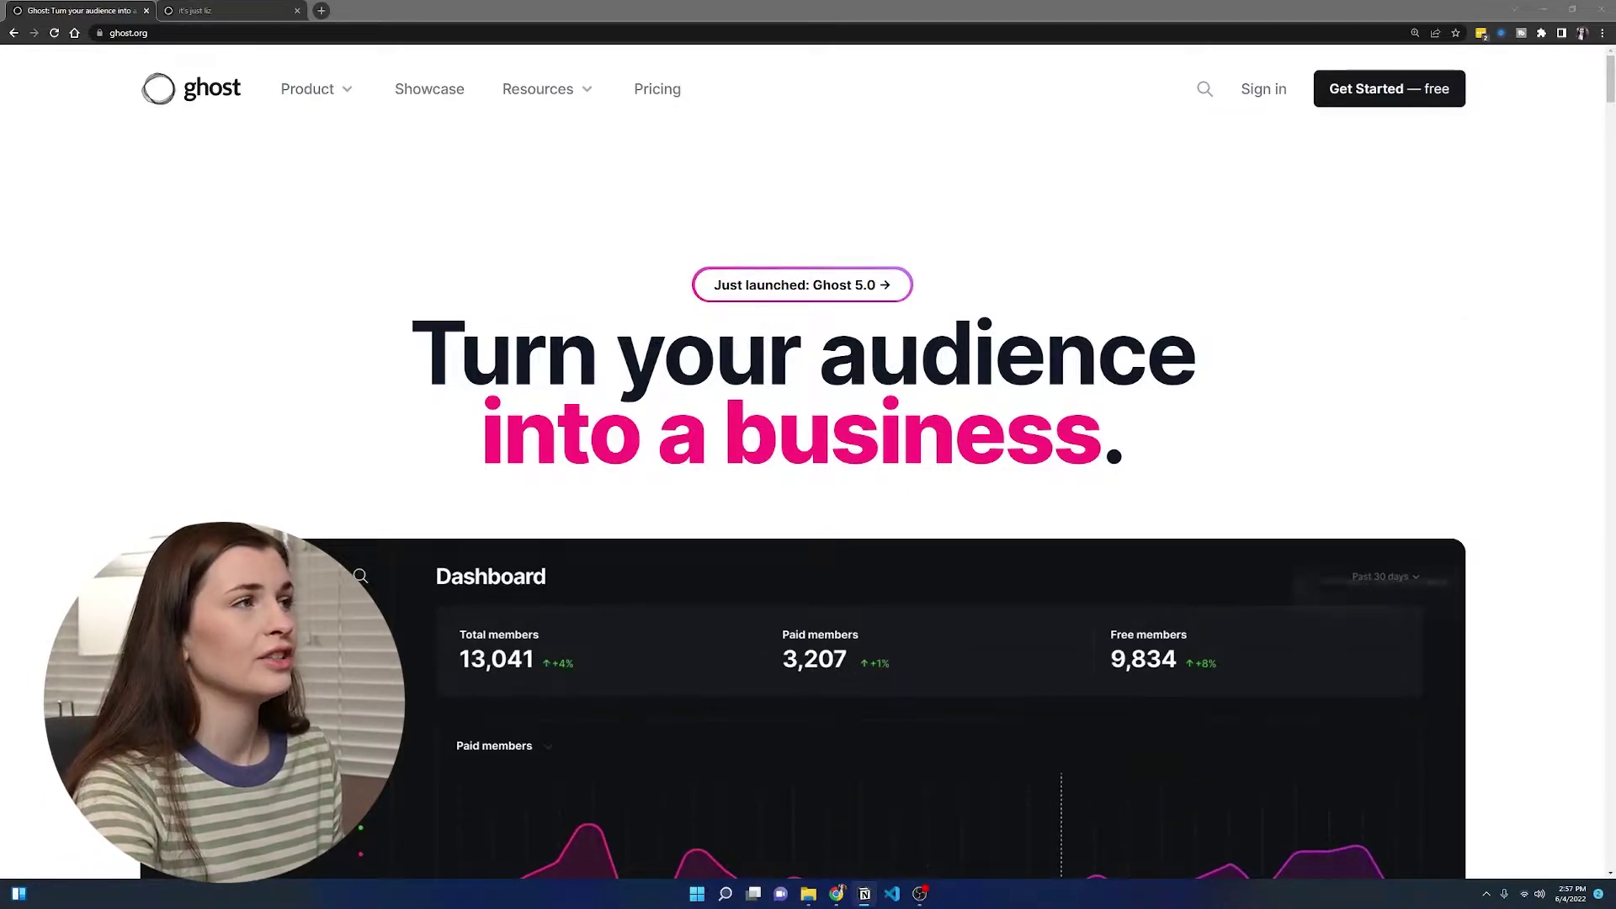
Switch to the 'it's just liz' admin dashboard, preview the live site, then return to the dashboard
{"action": "left_click", "coordinate": [243, 11]}
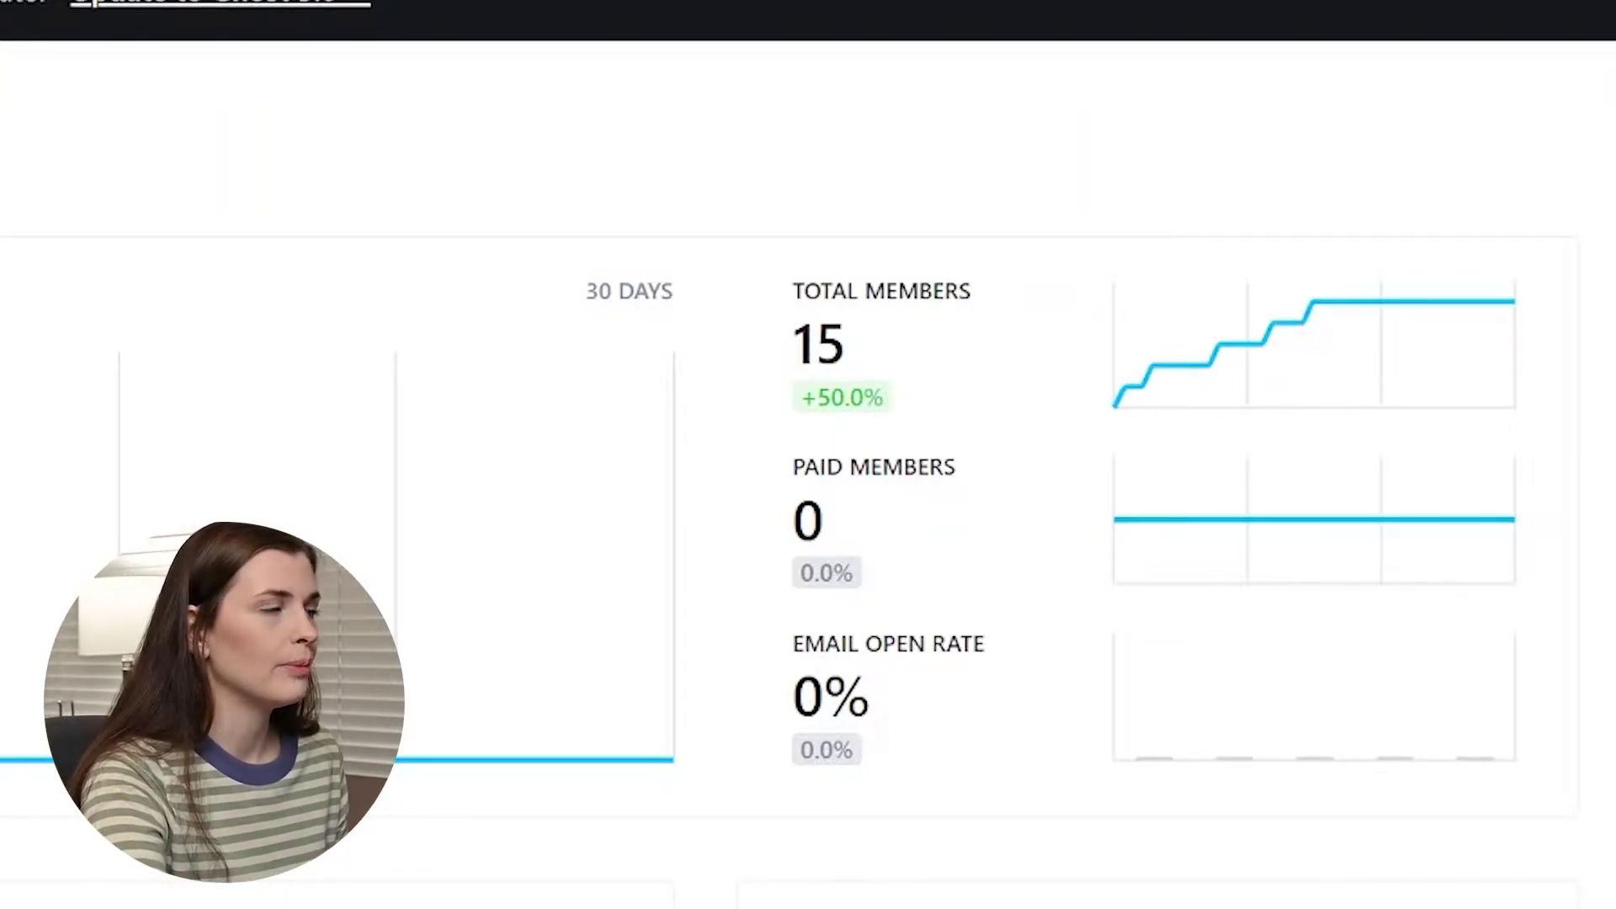
{"action": "left_click", "coordinate": [167, 249]}
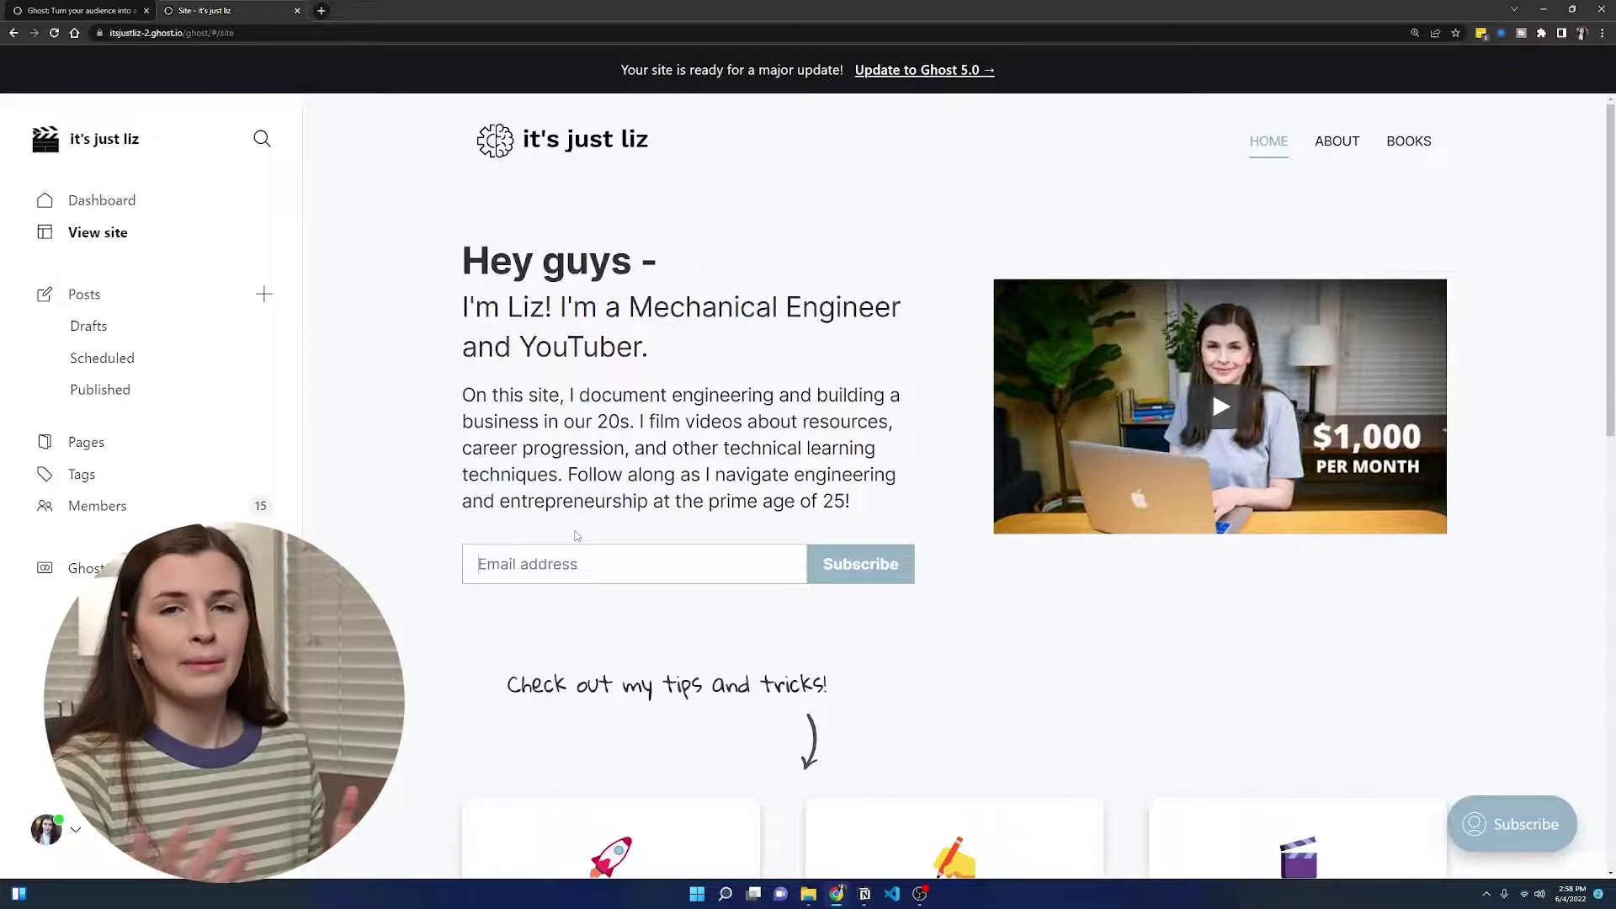
{"action": "left_click", "coordinate": [143, 201]}
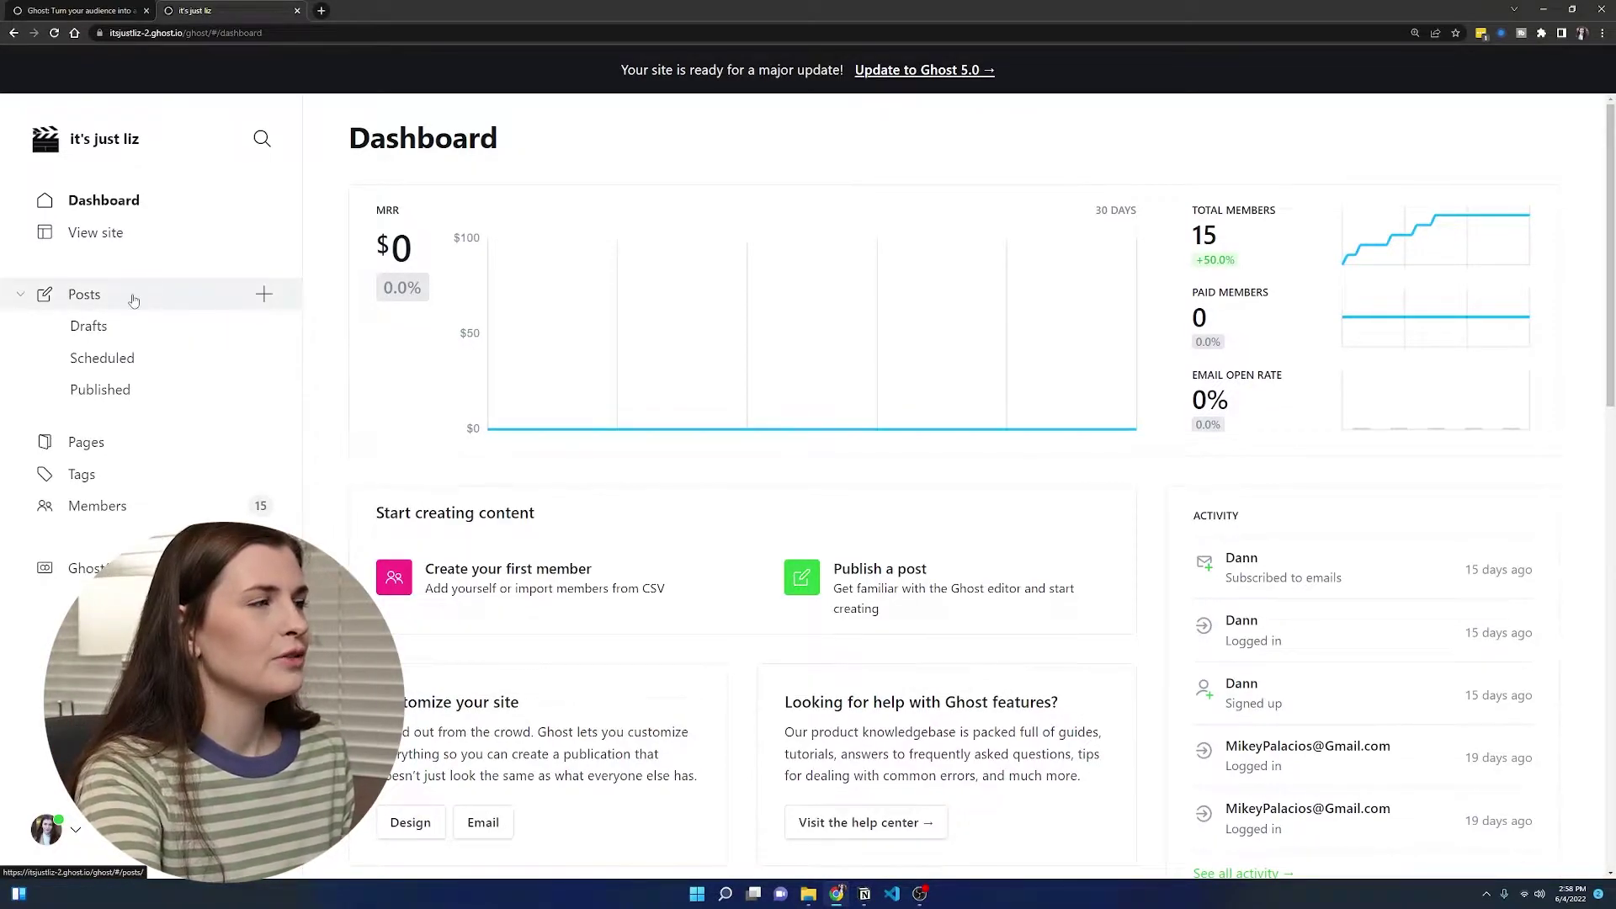
Check the Posts list and live homepage, then open the 'How to Become a Data Scientist' draft
{"action": "left_click", "coordinate": [133, 301]}
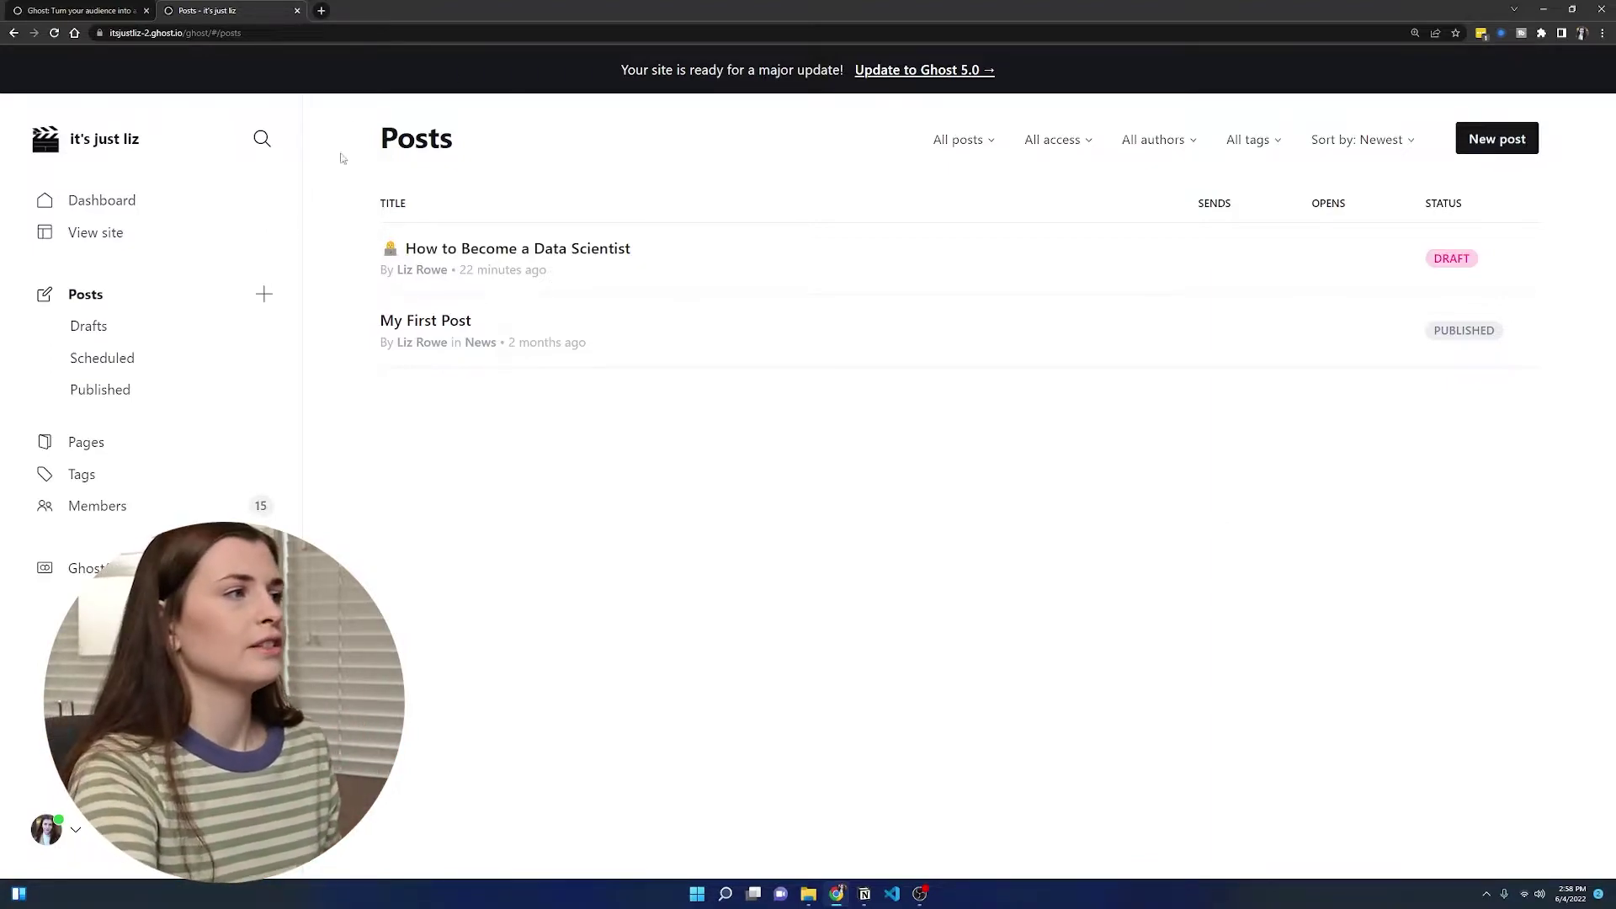
{"action": "left_click", "coordinate": [138, 240]}
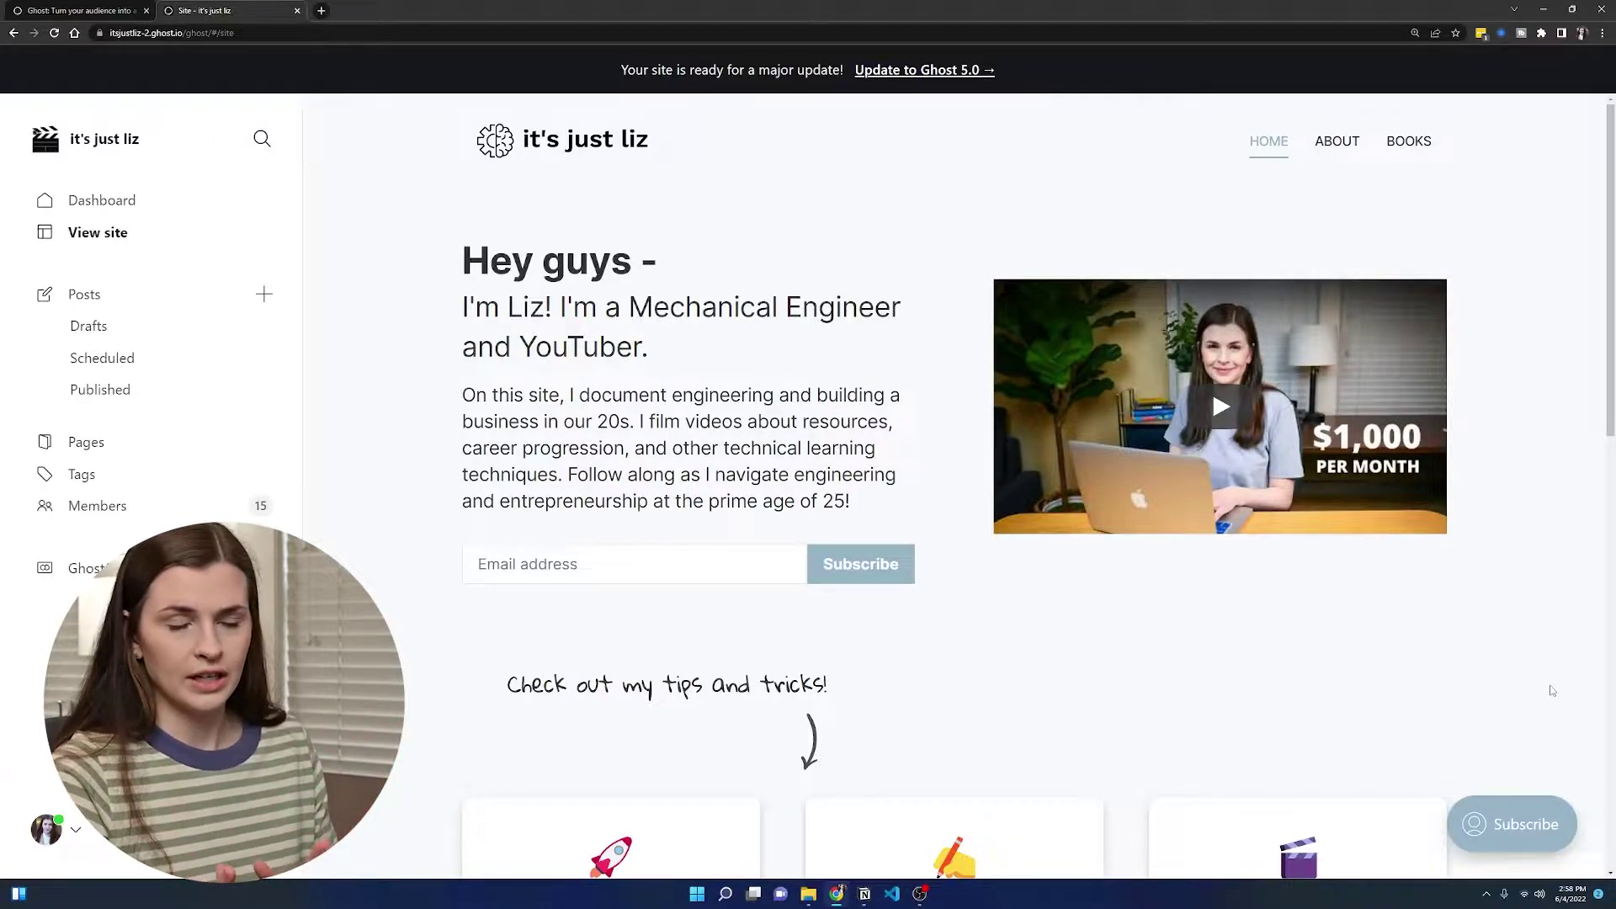
{"action": "scroll", "coordinate": [1469, 660], "scroll_direction": "down", "scroll_amount": 9}
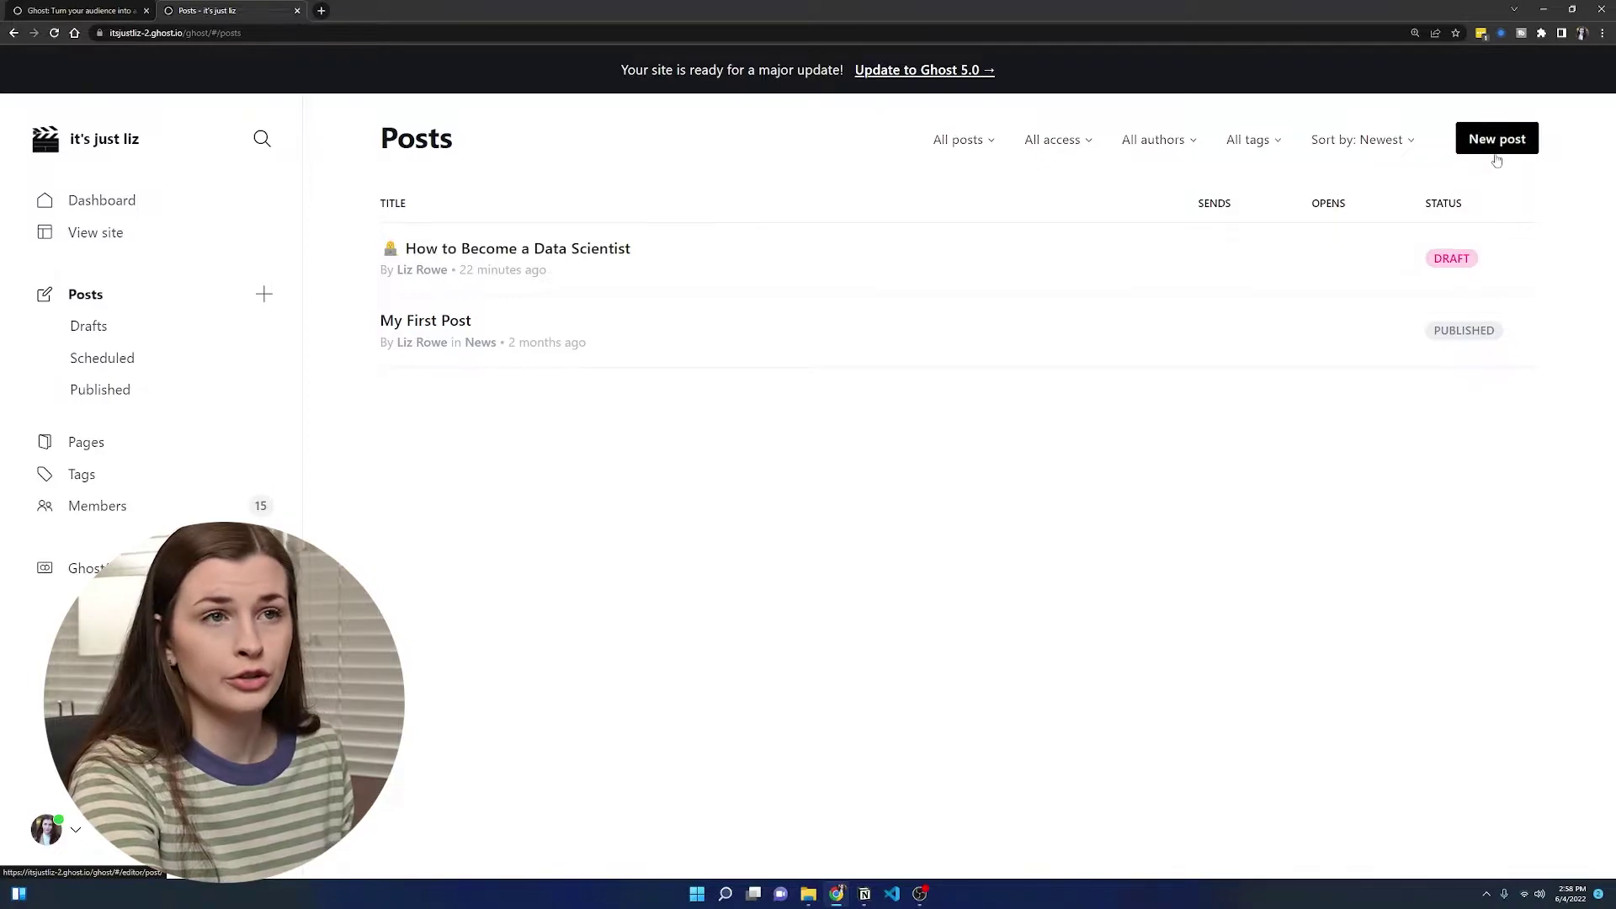
{"action": "left_click", "coordinate": [689, 281]}
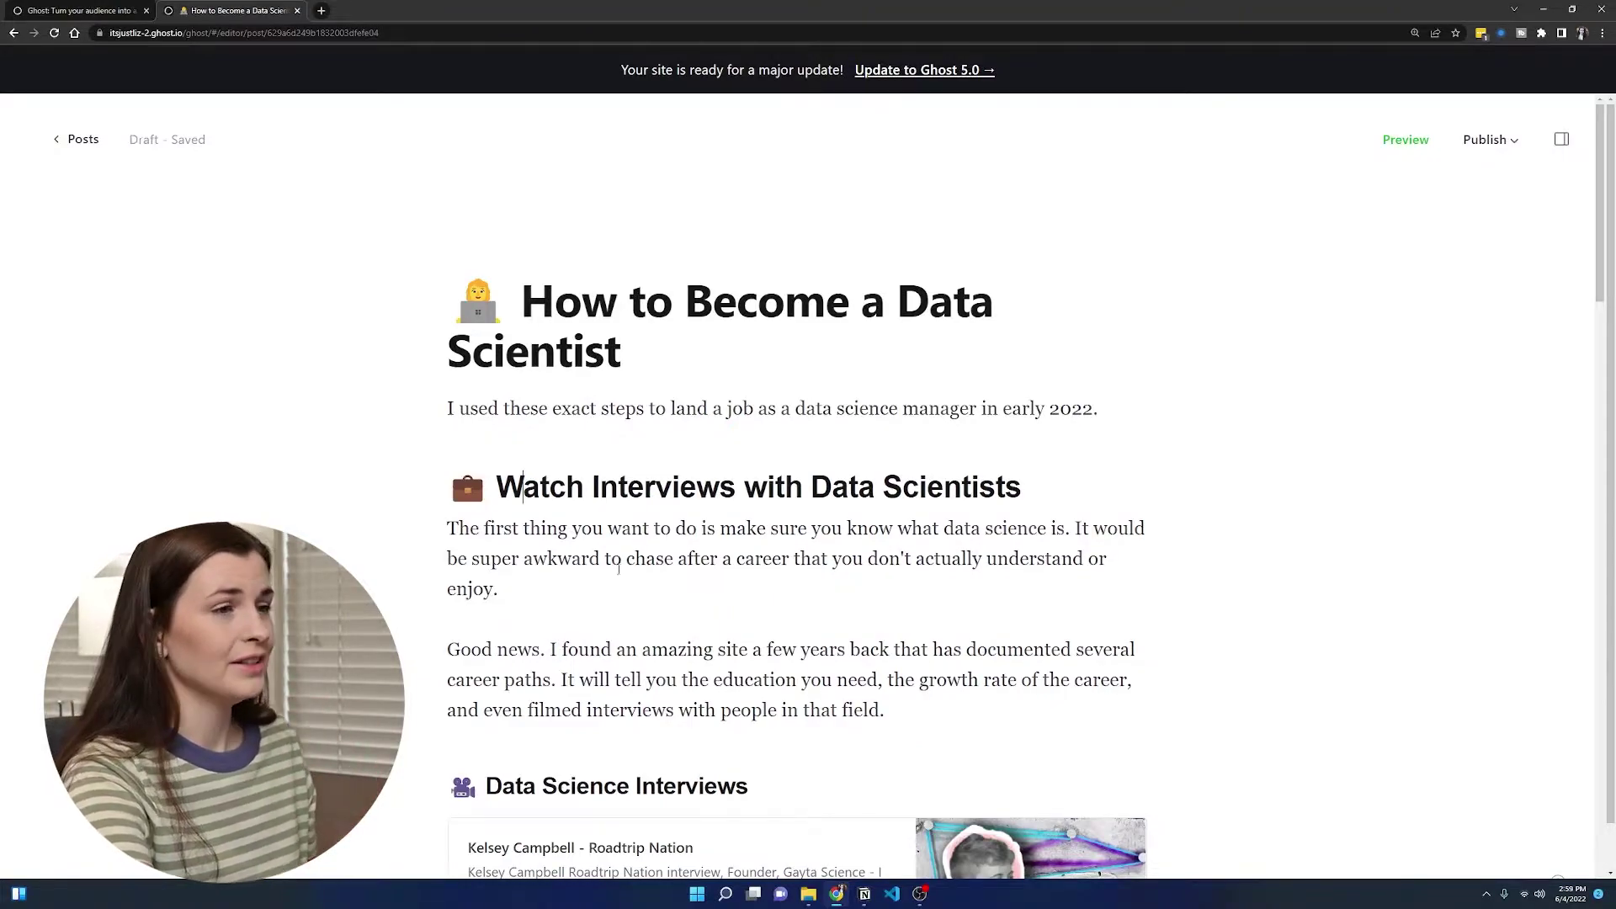
Embed the pasted Lindsey Zuloaga interview link as a bookmark card below the Kelsey card
{"action": "scroll", "coordinate": [619, 568], "scroll_direction": "down", "scroll_amount": 10}
{"action": "scroll", "coordinate": [852, 266], "scroll_direction": "up", "scroll_amount": 3}
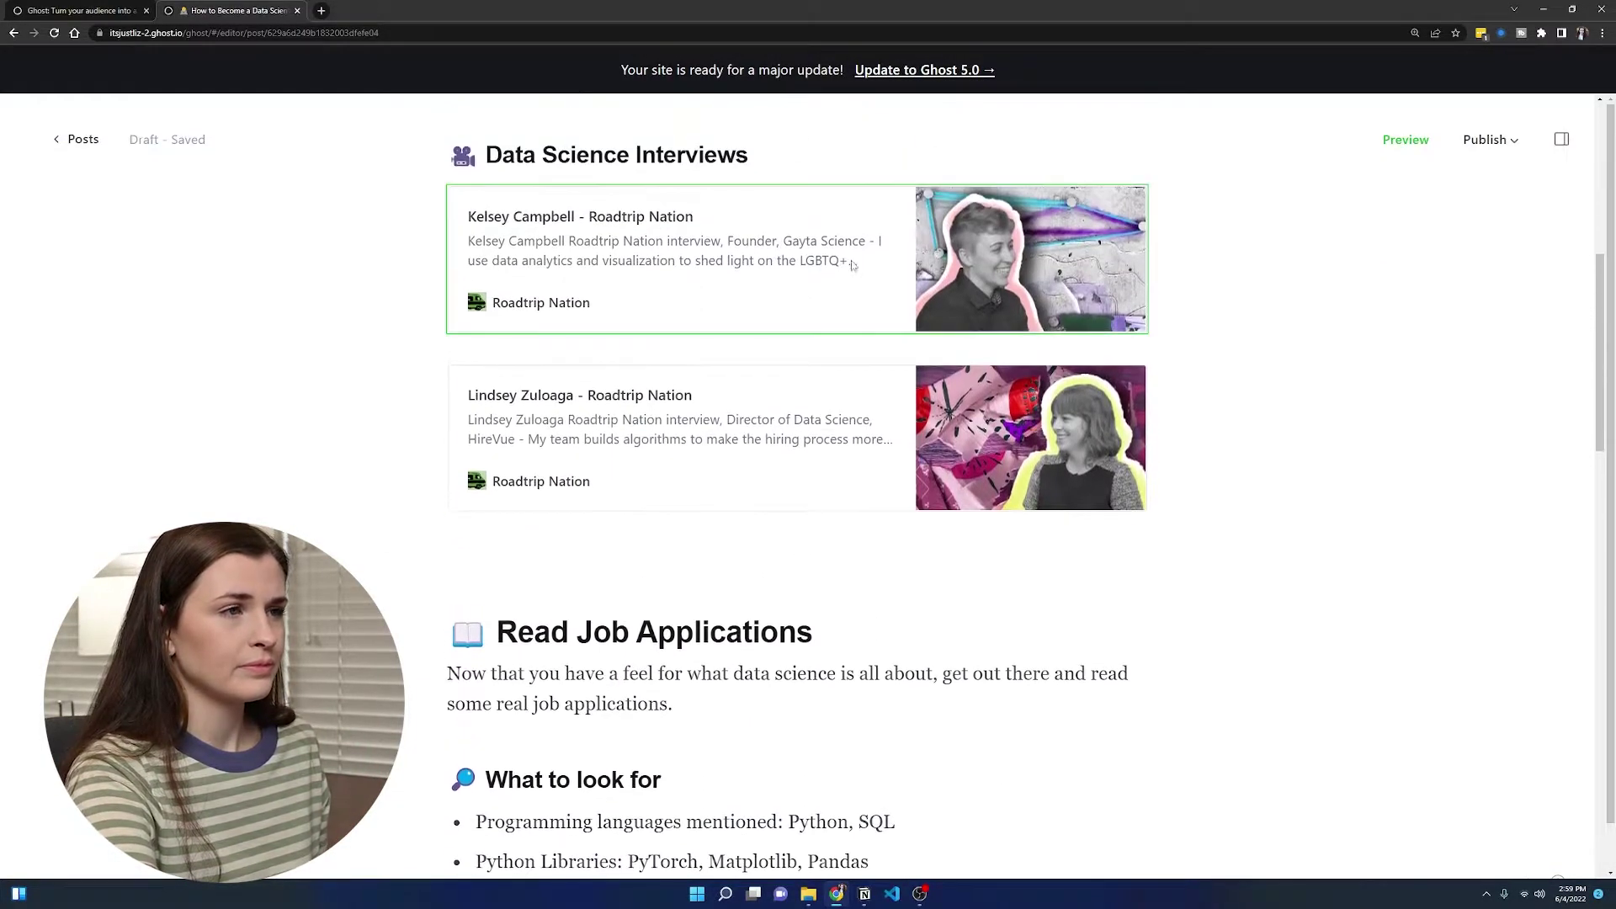
{"action": "left_click", "coordinate": [857, 549]}
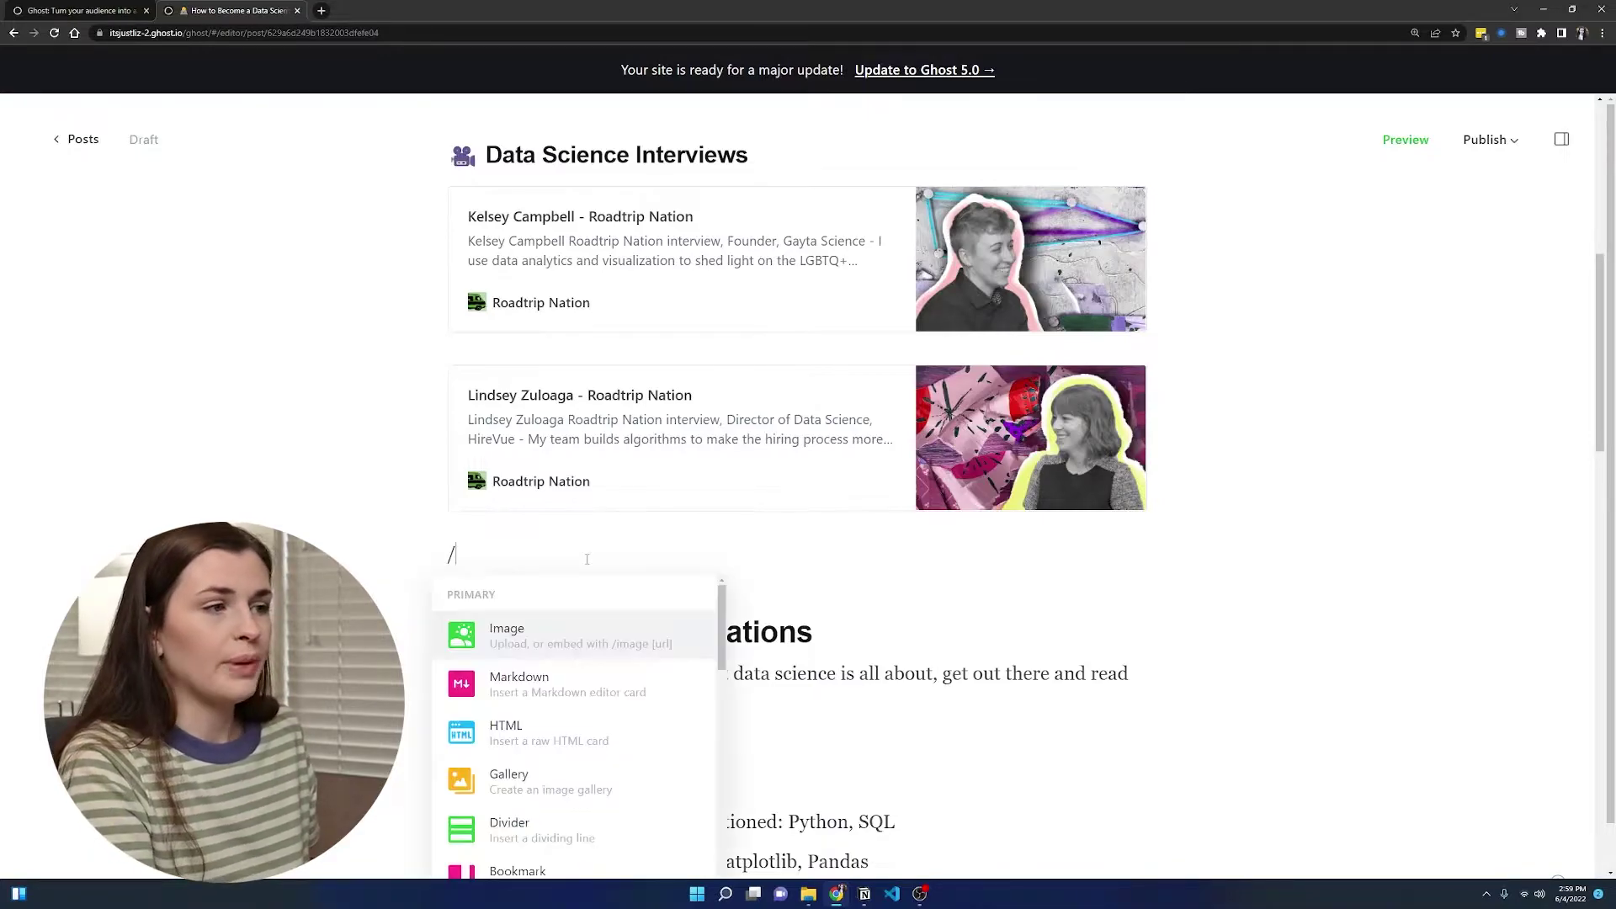
{"action": "type", "text": "boo"}
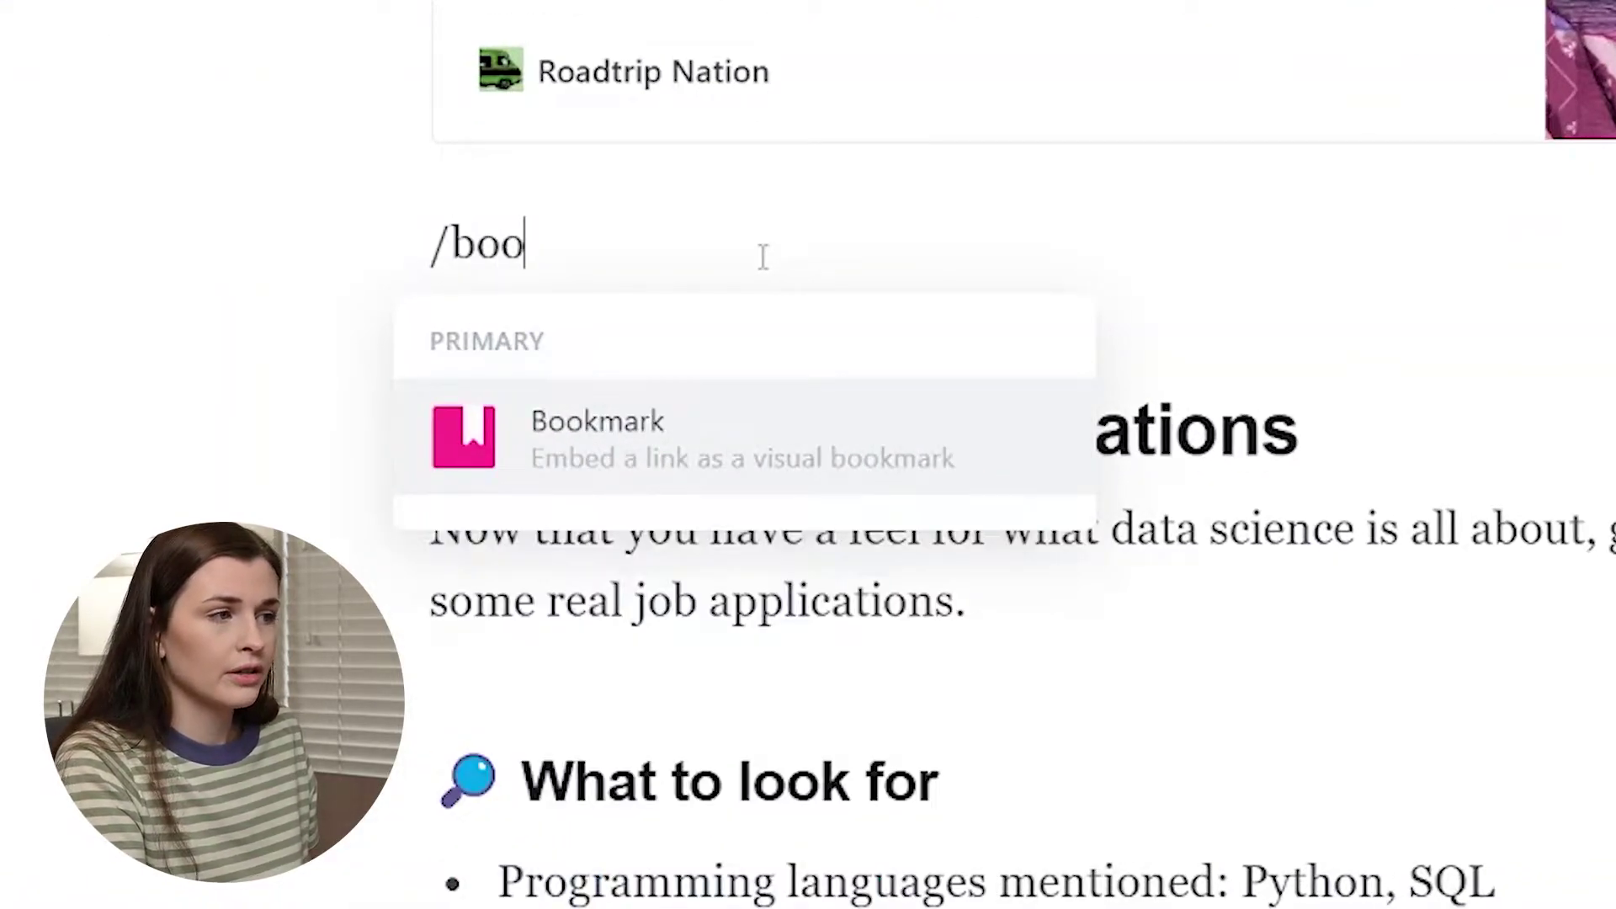
{"action": "type", "text": "k"}
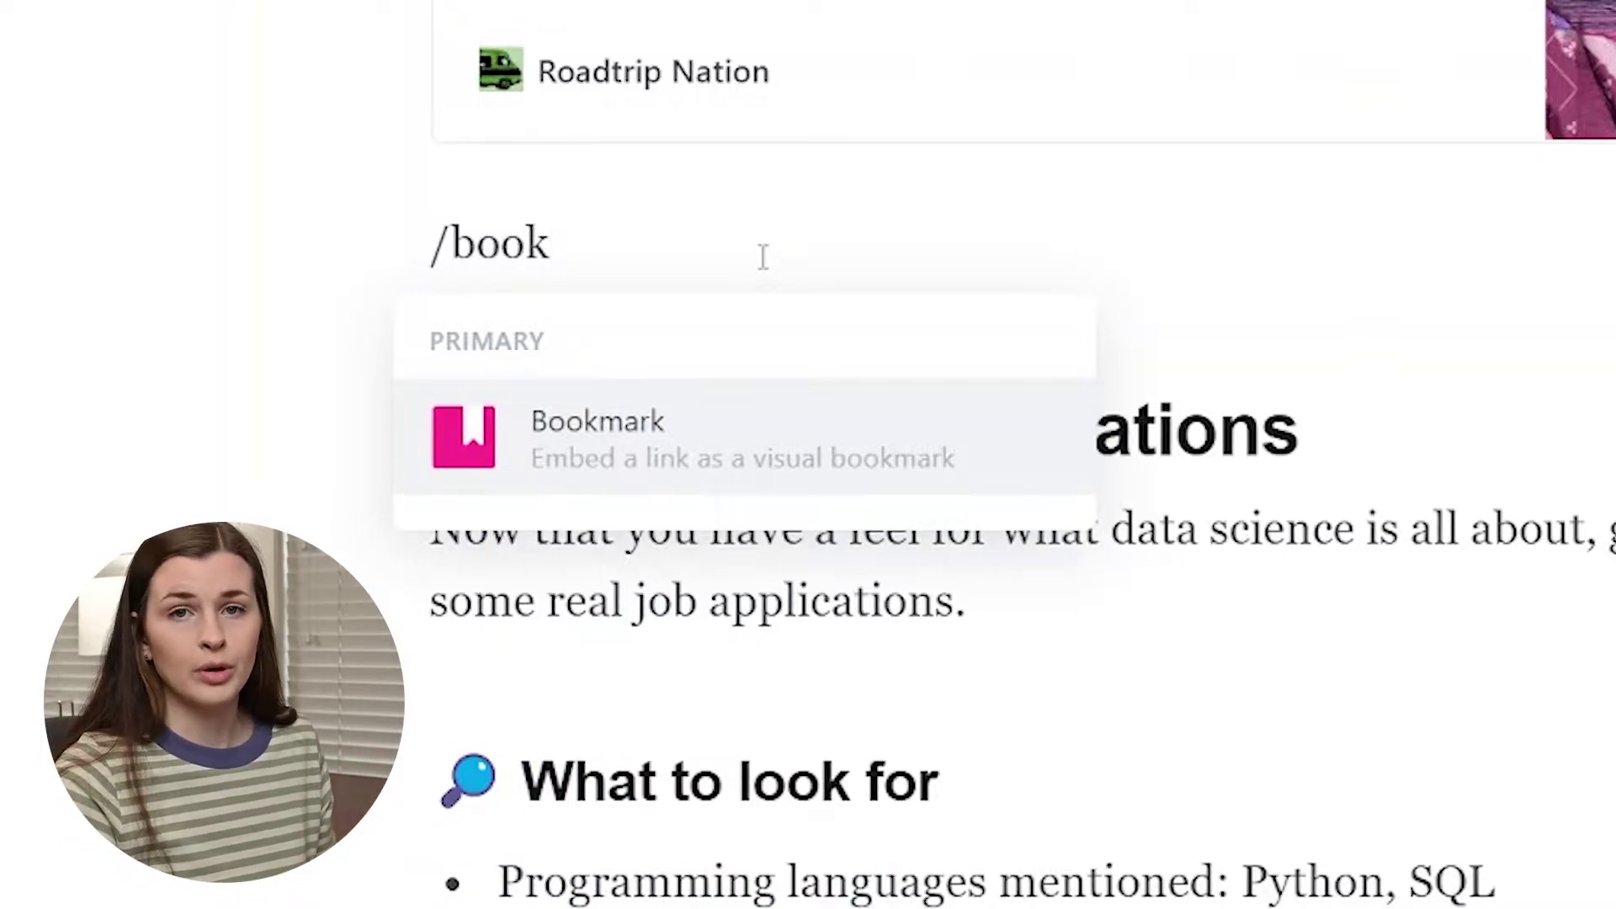
{"action": "left_click", "coordinate": [787, 408]}
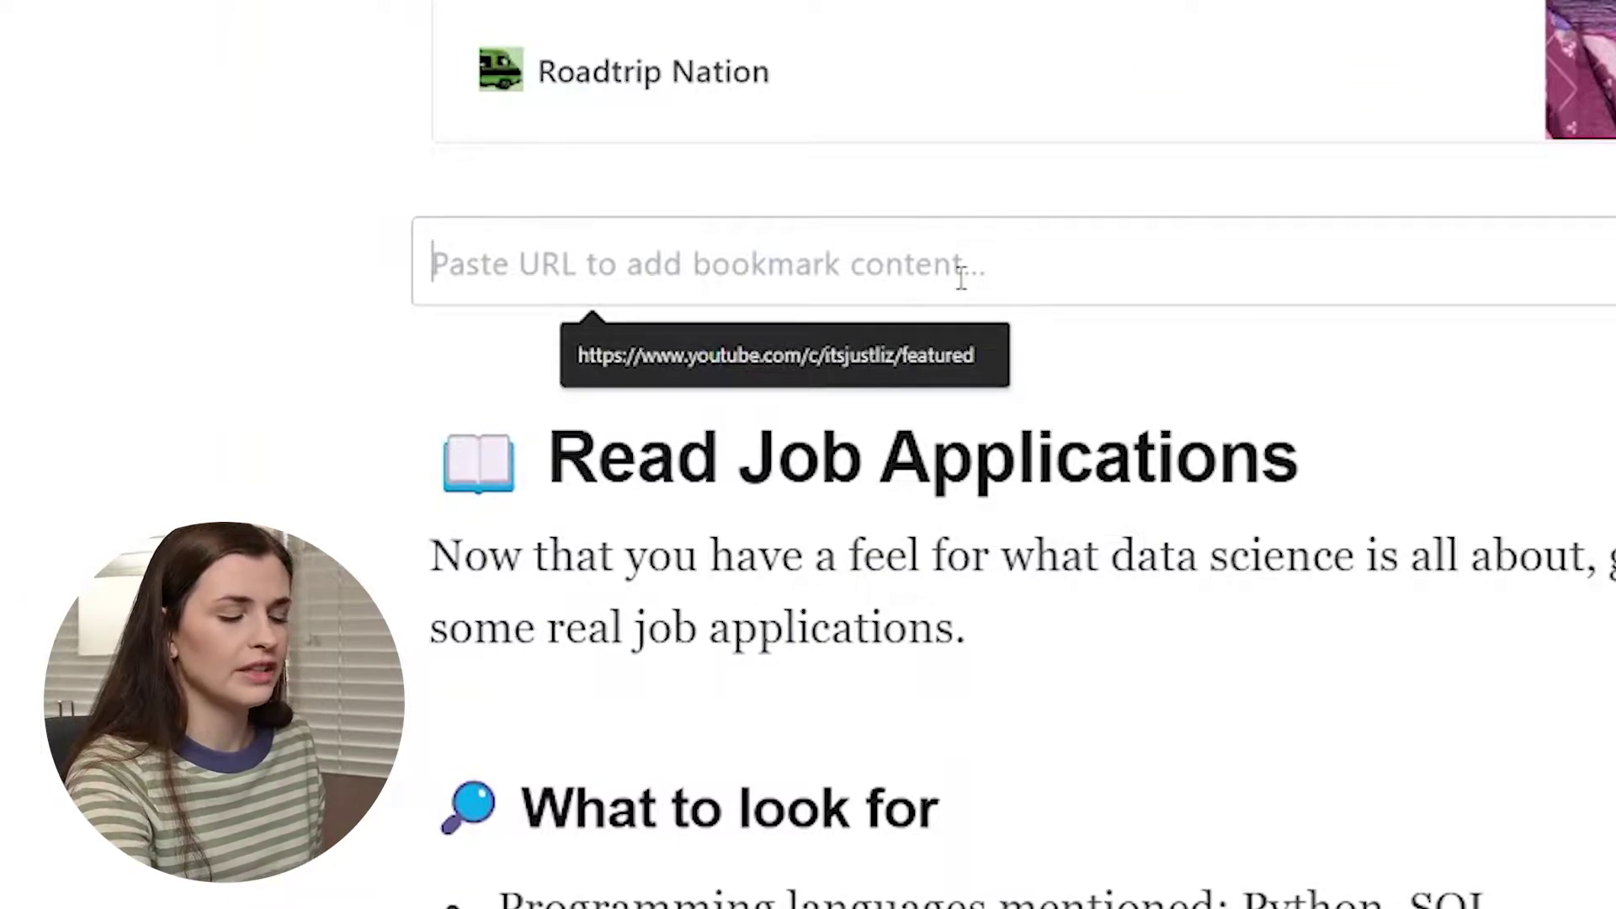
{"action": "key", "text": "ctrl+v"}
{"action": "key", "text": "Return"}
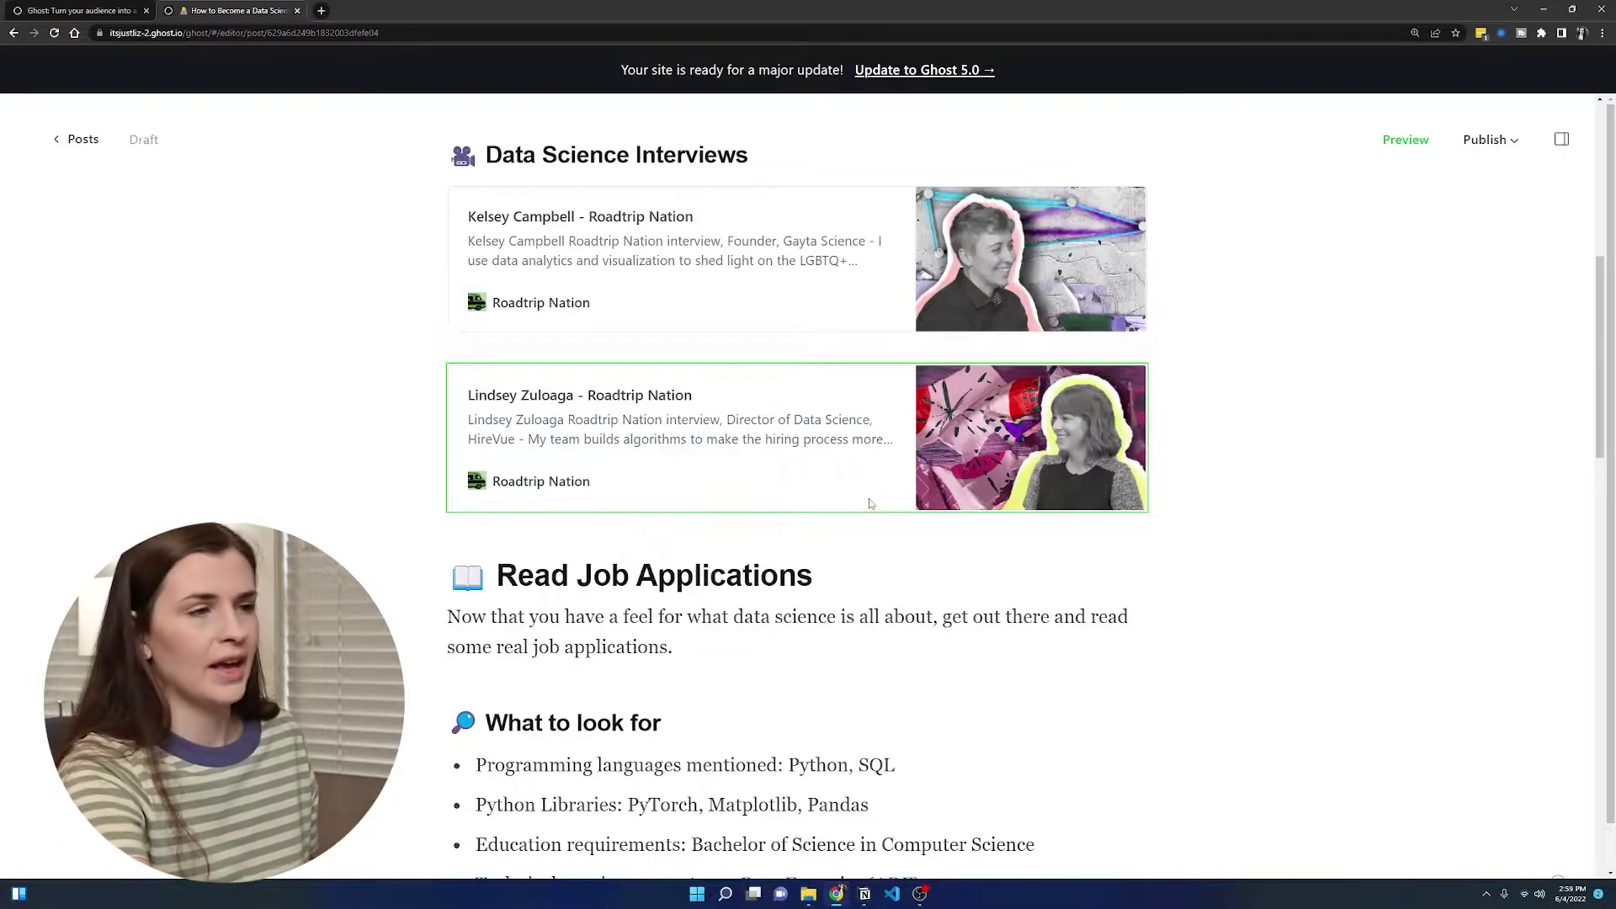
{"action": "scroll", "coordinate": [858, 505], "scroll_direction": "up", "scroll_amount": 6}
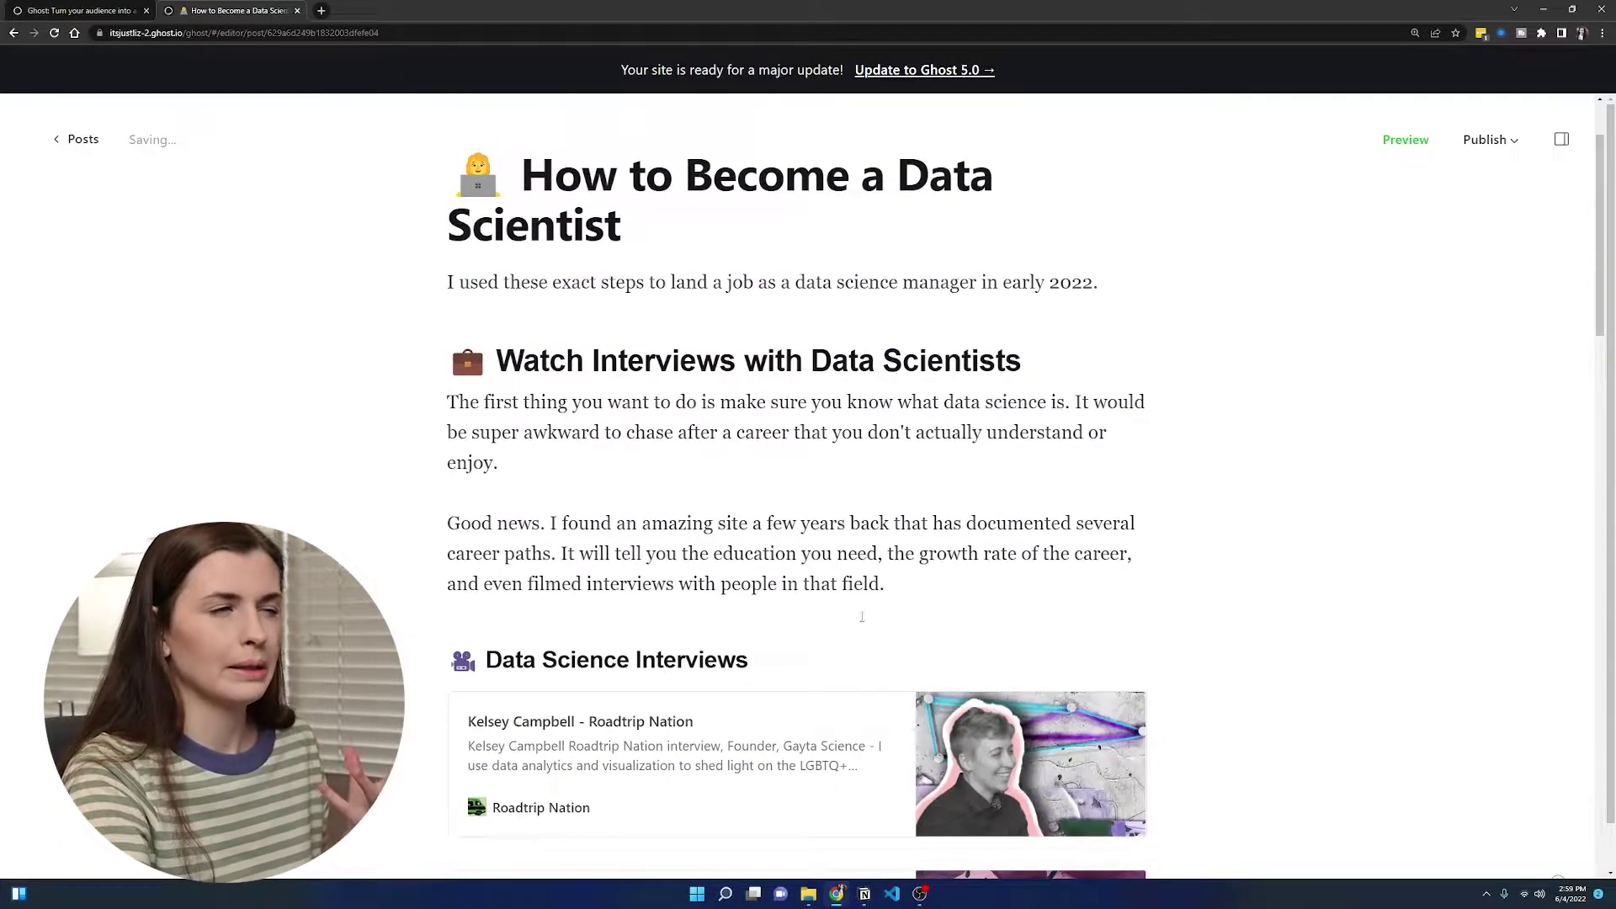
{"action": "left_click", "coordinate": [496, 327]}
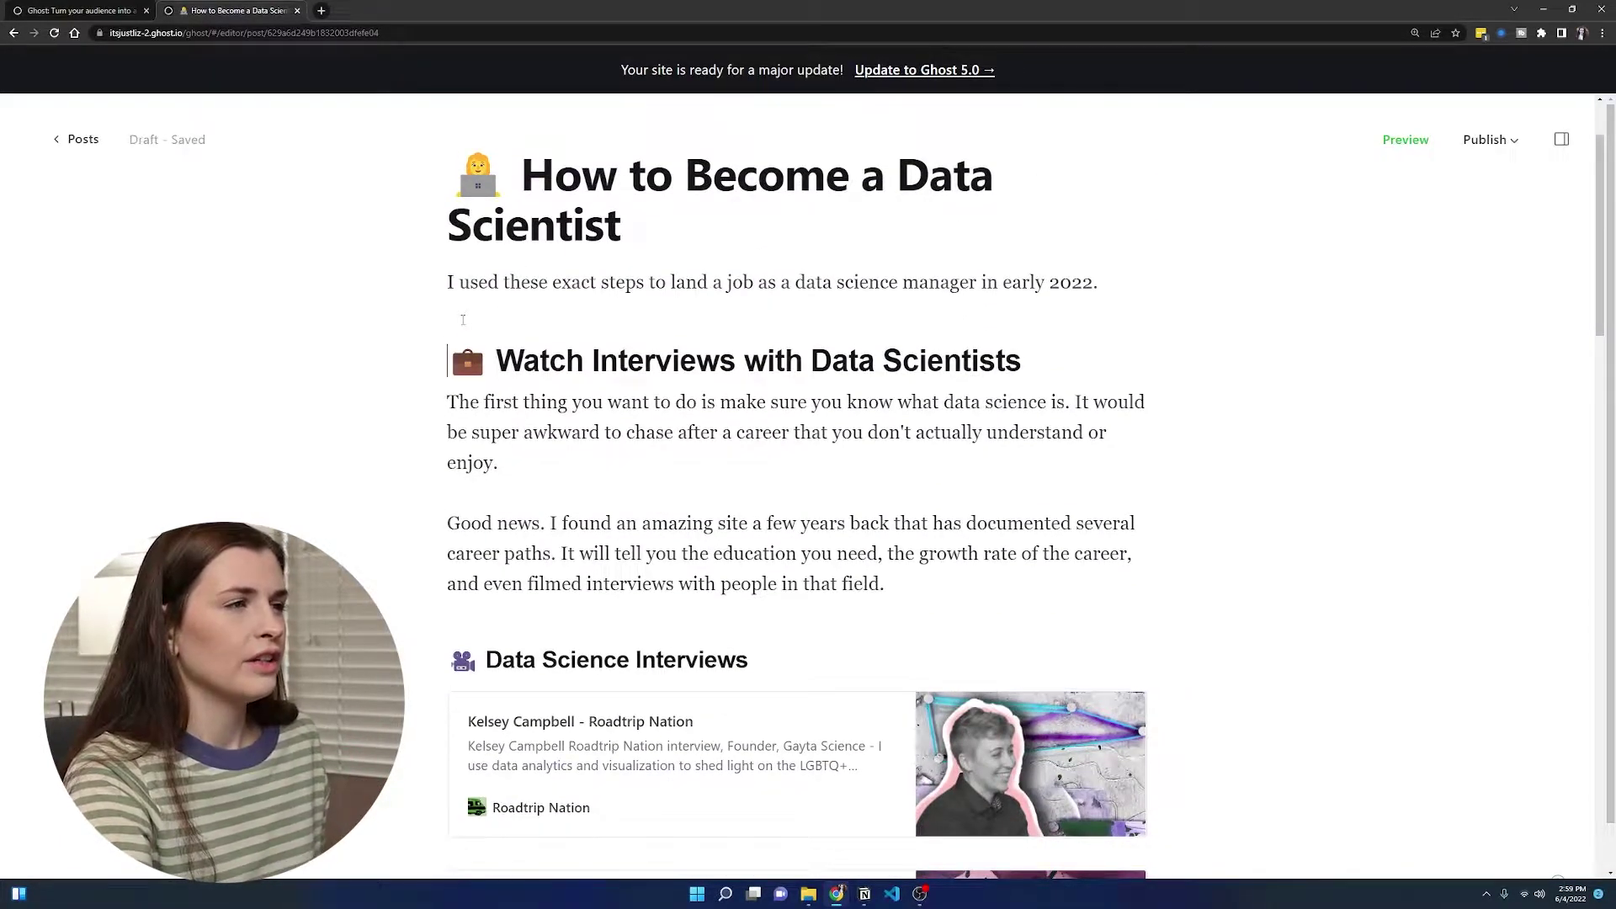
{"action": "key", "text": "Return"}
{"action": "key", "text": "Return"}
{"action": "key", "text": "Up"}
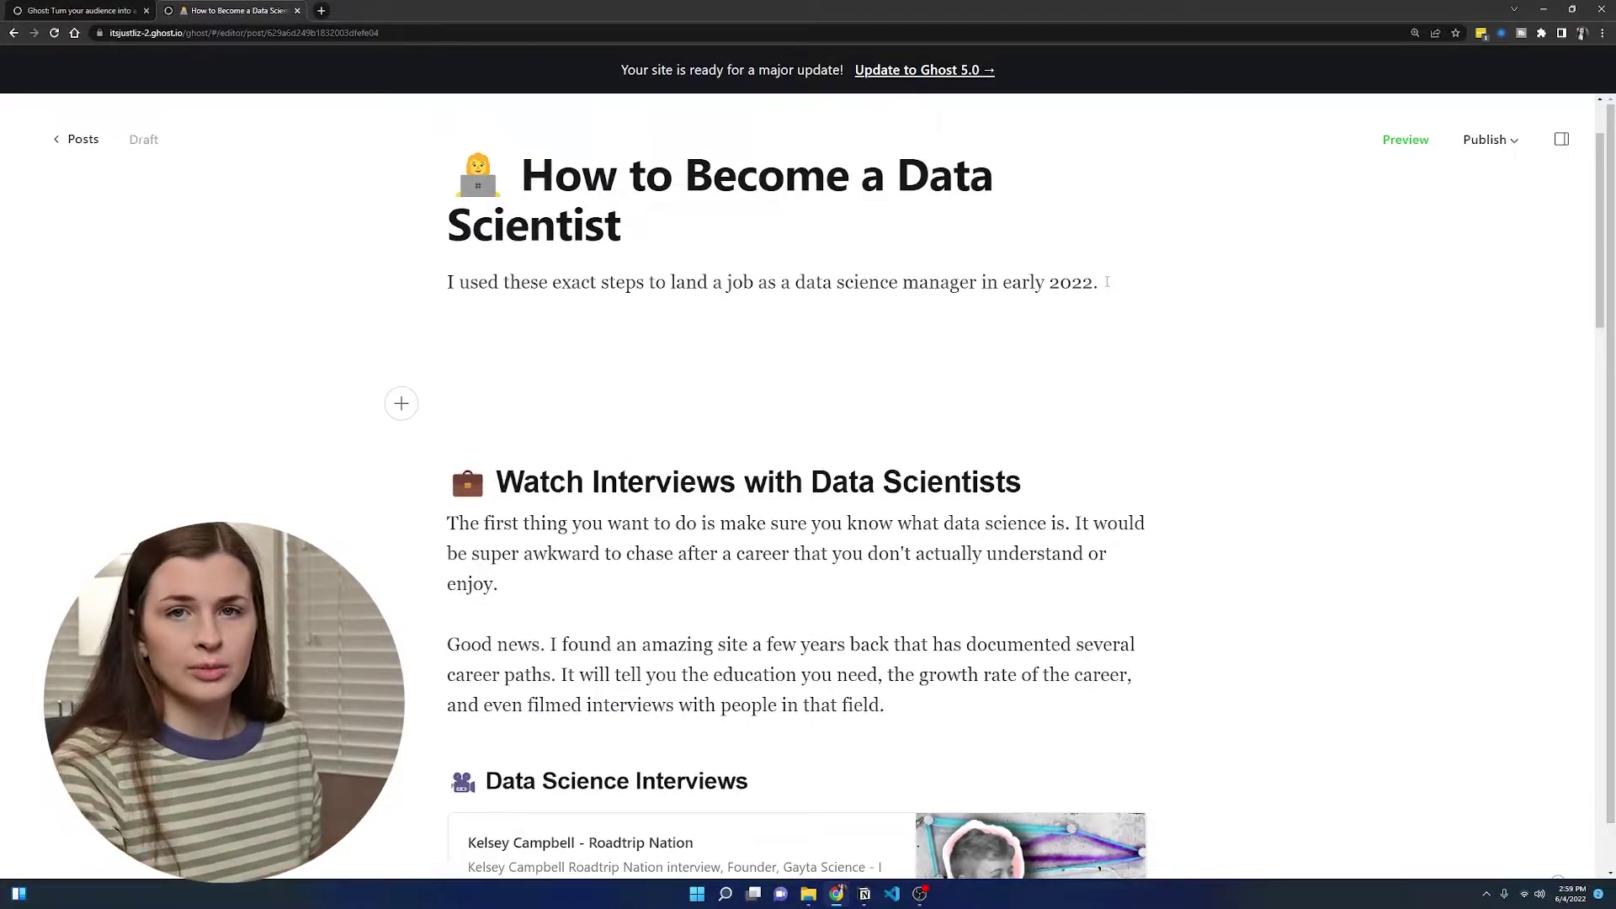
{"action": "type", "text": "#"}
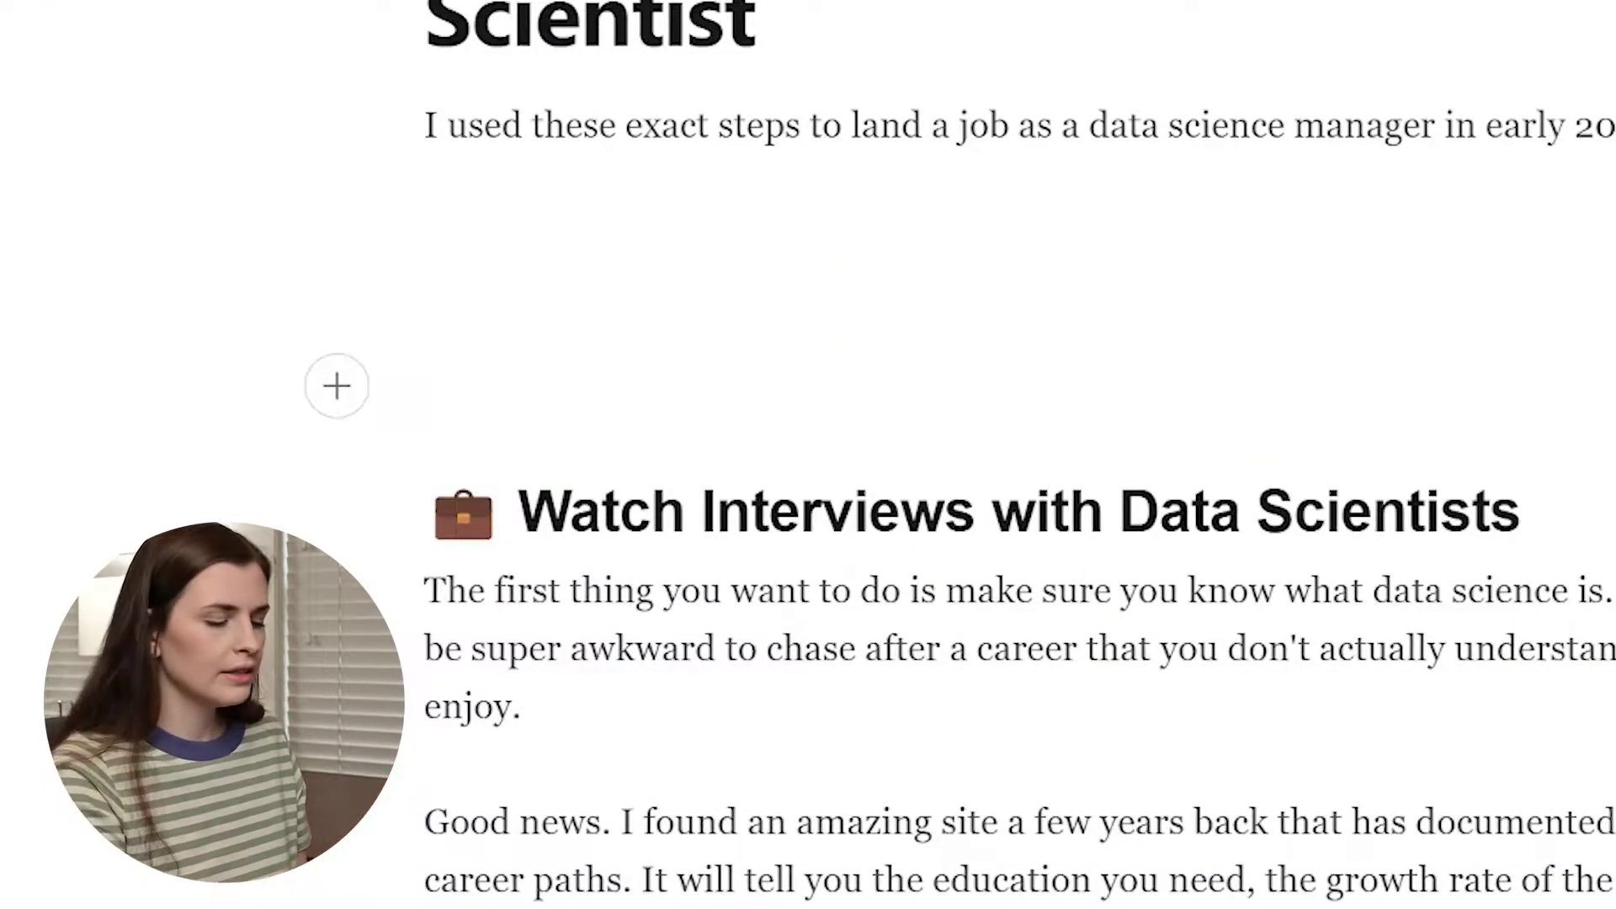
{"action": "key", "text": "BackSpace"}
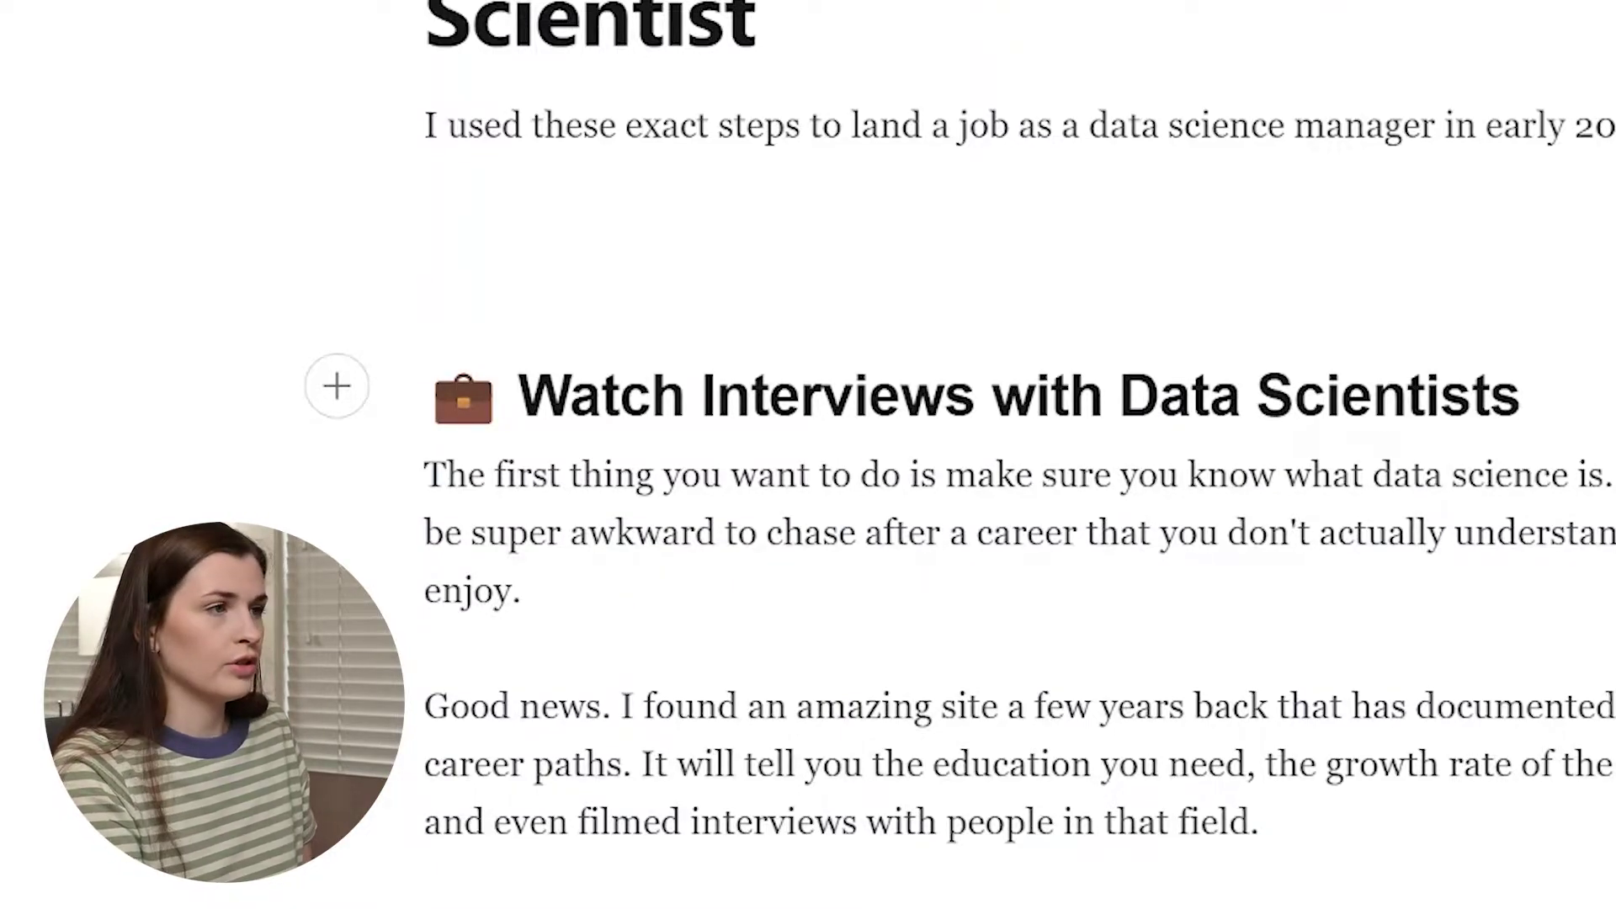
{"action": "type", "text": "##"}
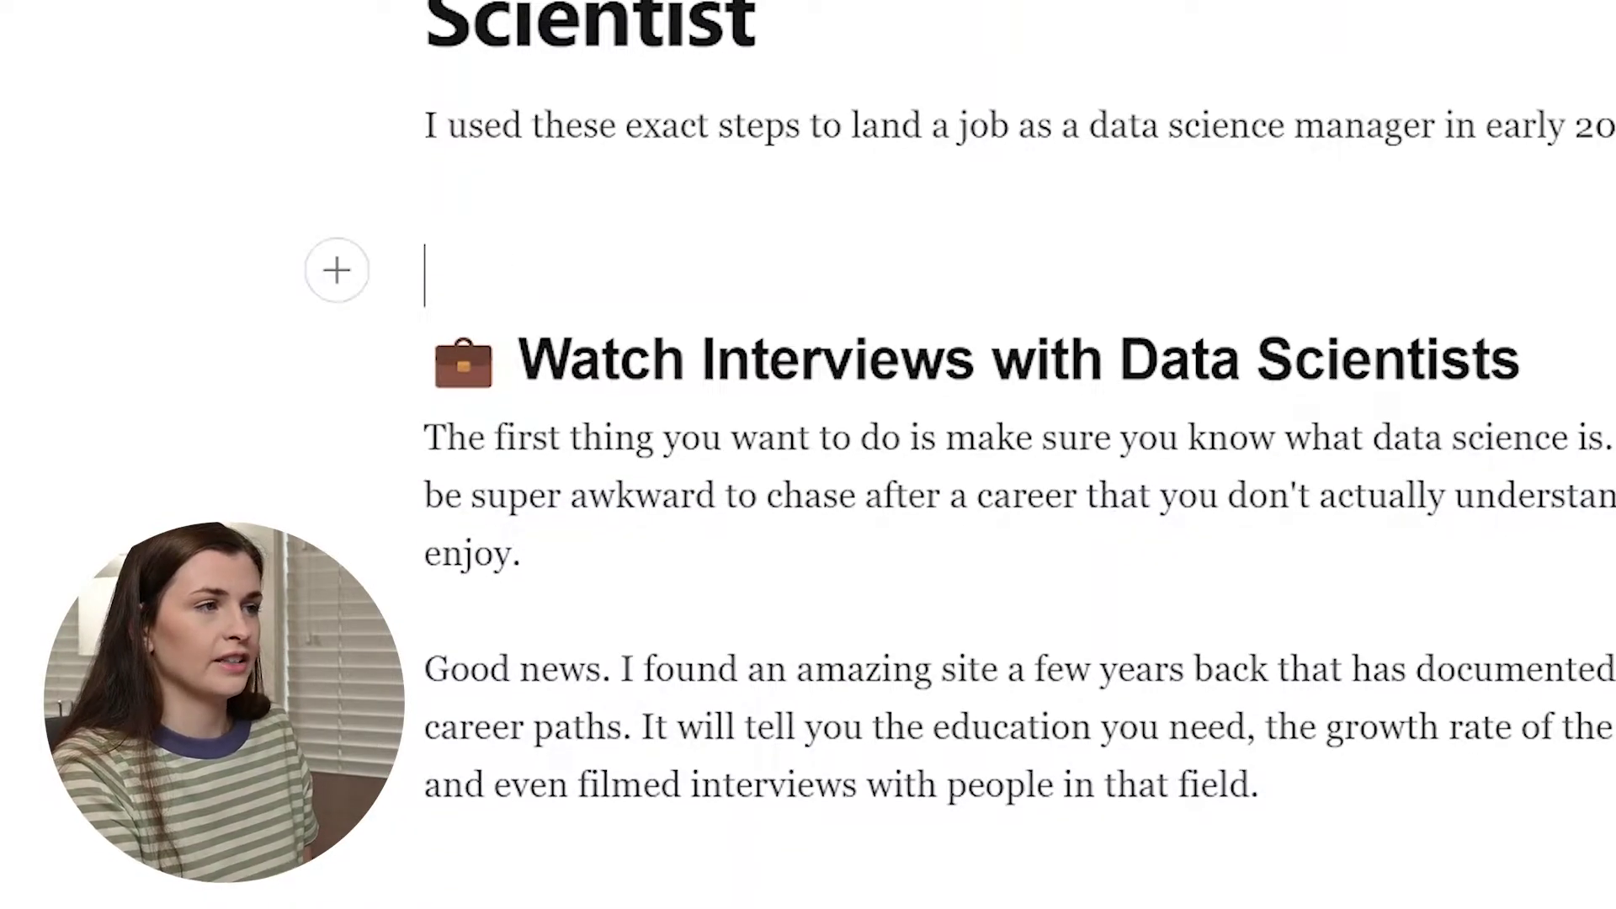
{"action": "key", "text": "BackSpace"}
{"action": "type", "text": "###"}
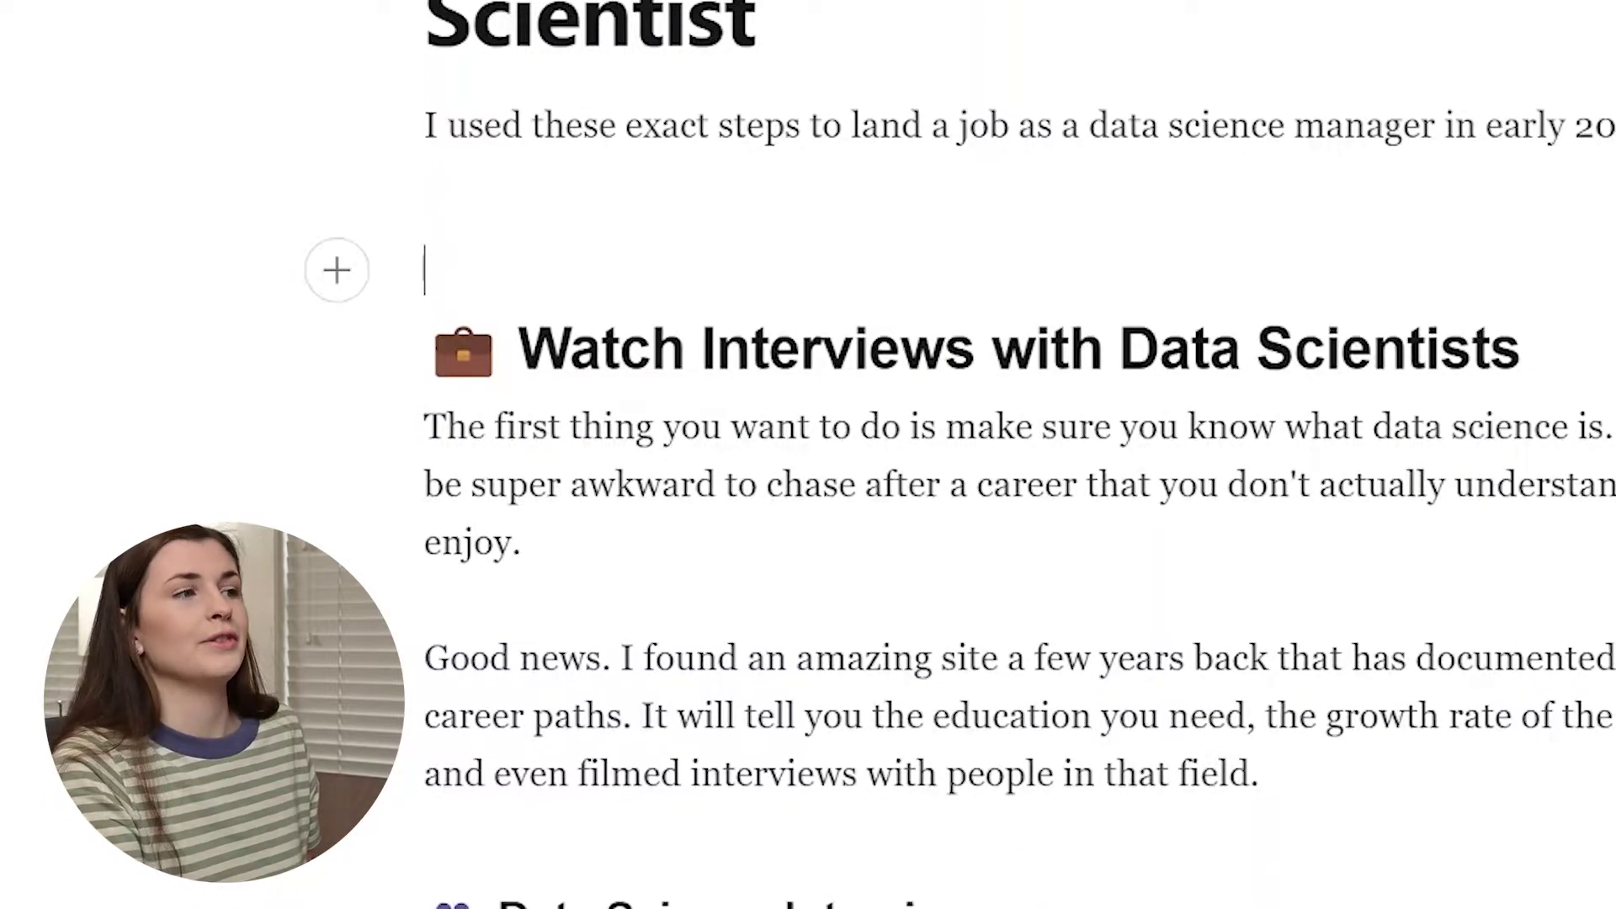
{"action": "key", "text": "BackSpace"}
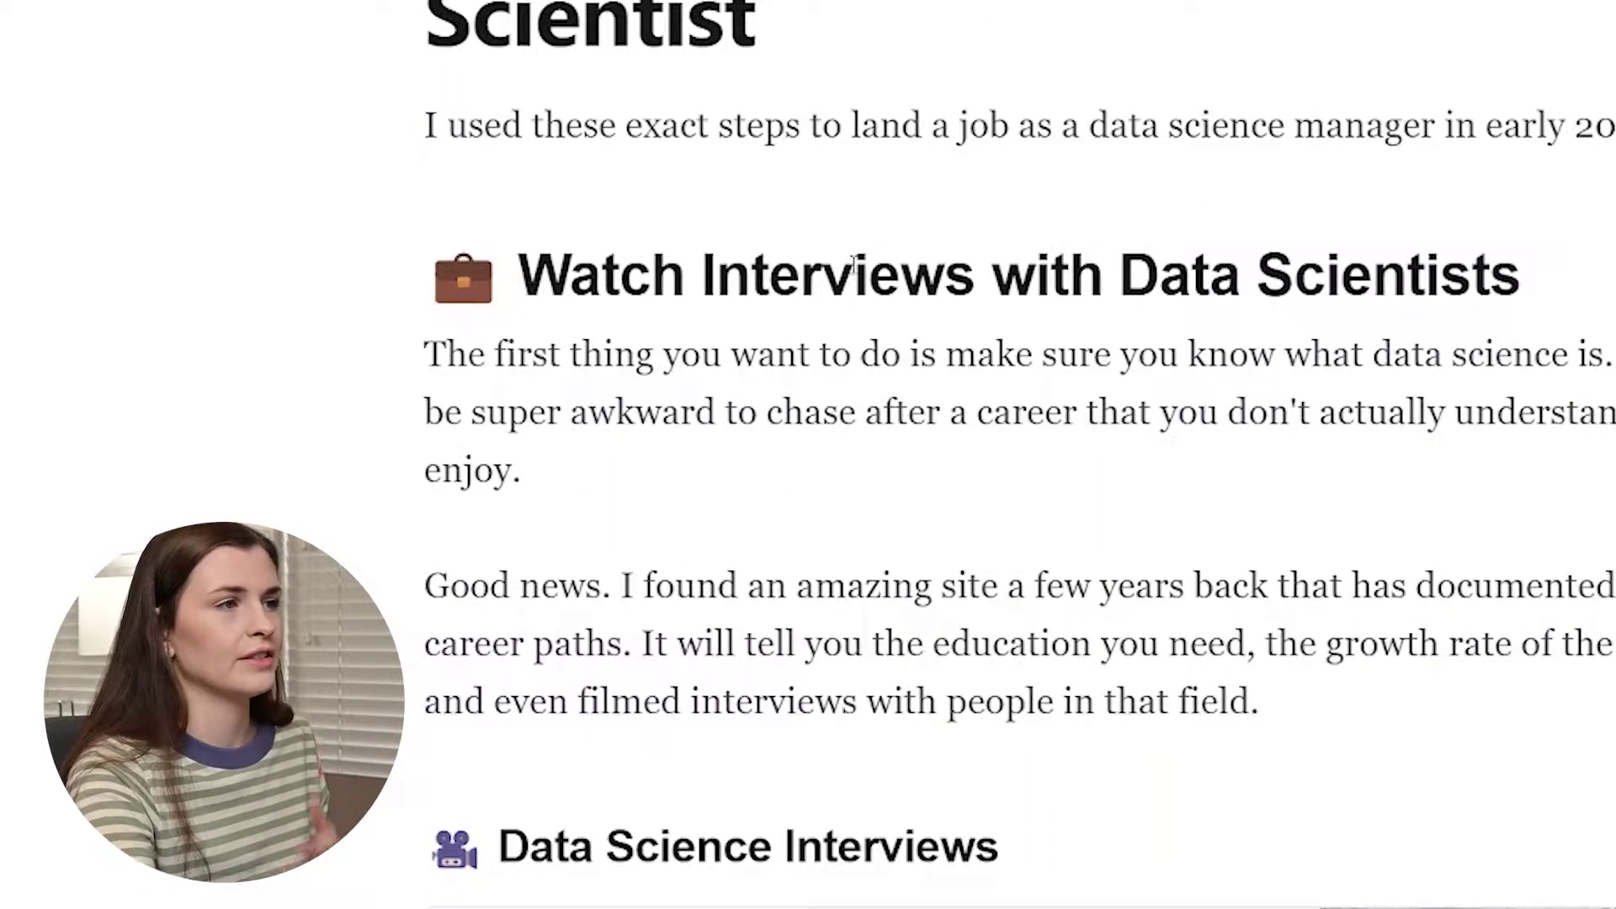
{"action": "double_click", "coordinate": [589, 25]}
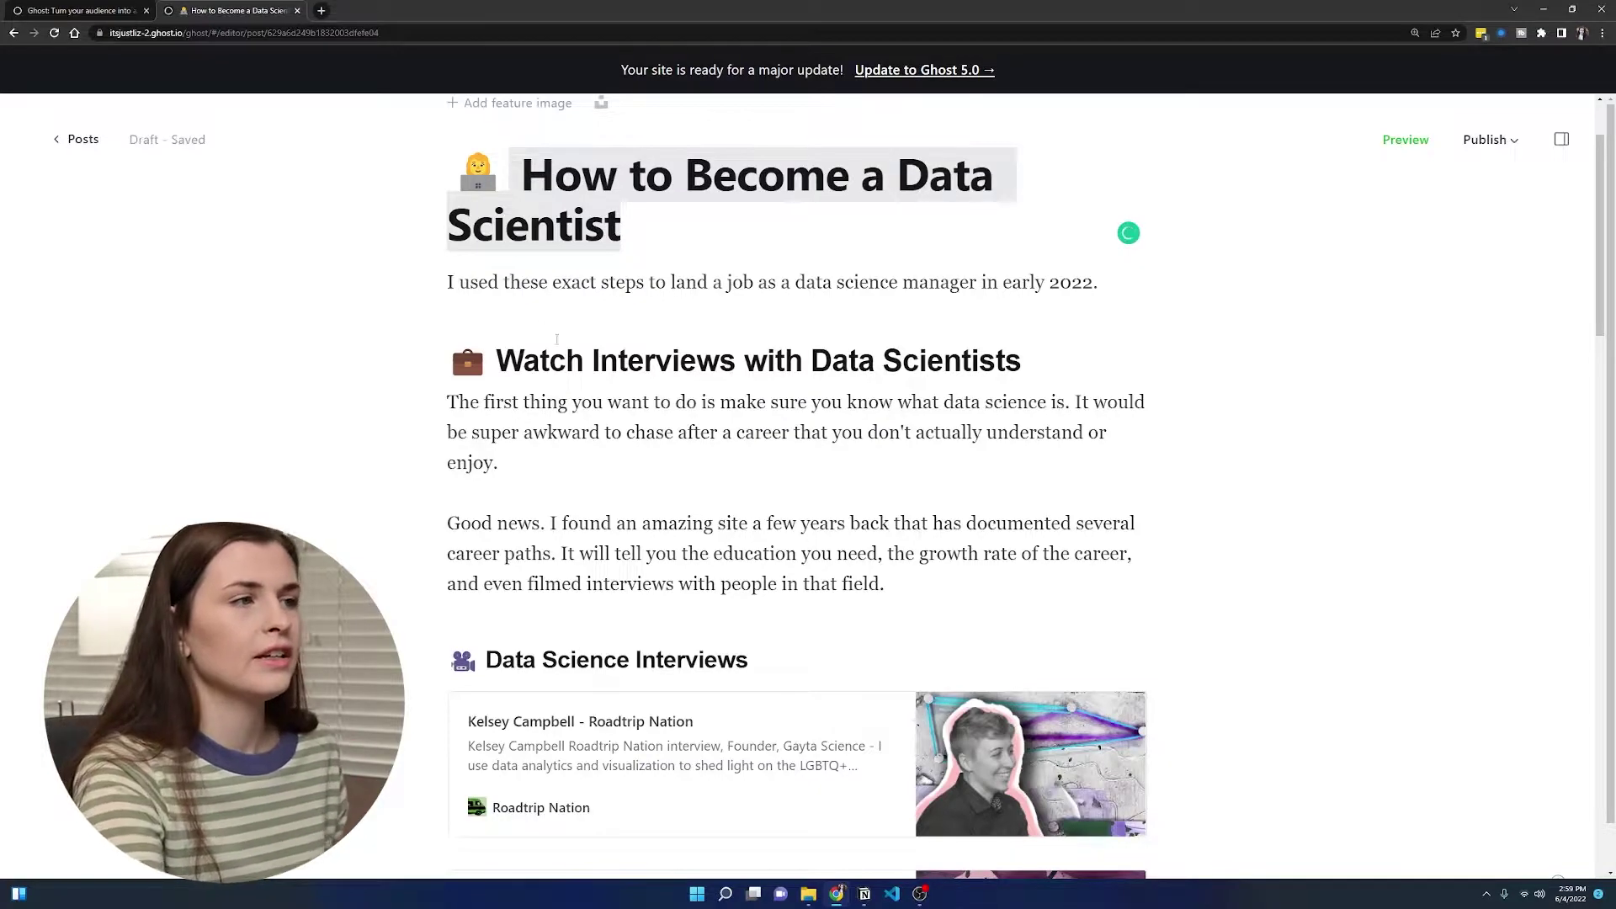
{"action": "left_click_drag", "start_coordinate": [511, 364], "coordinate": [989, 363]}
{"action": "scroll", "coordinate": [729, 395], "scroll_direction": "down", "scroll_amount": 3}
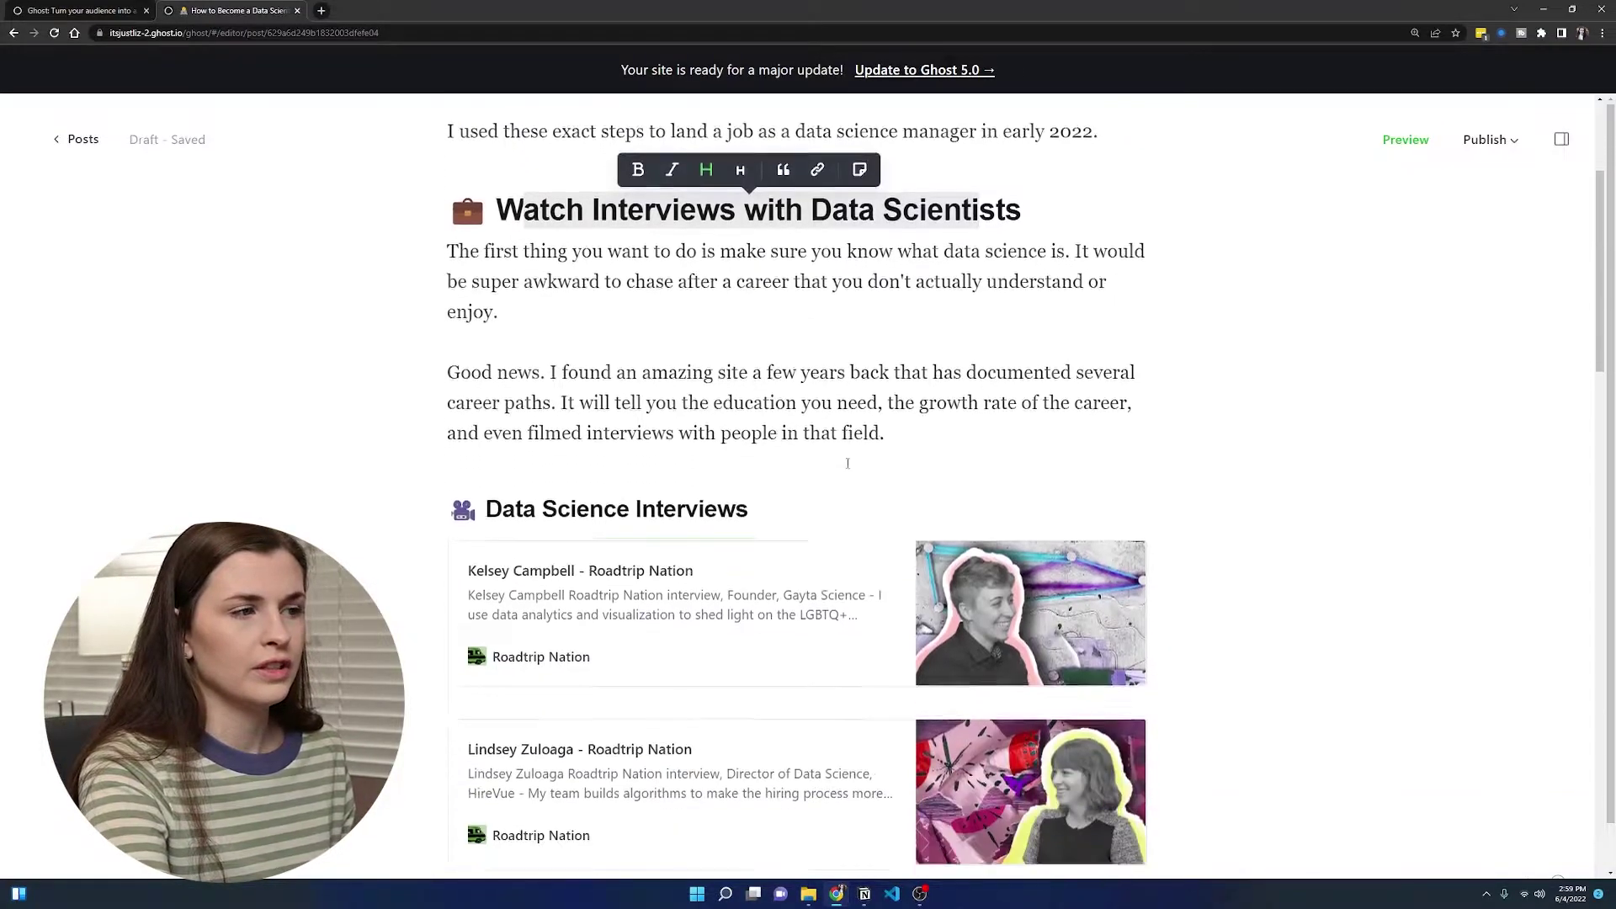
{"action": "left_click_drag", "start_coordinate": [747, 407], "coordinate": [486, 410]}
{"action": "scroll", "coordinate": [801, 692], "scroll_direction": "down", "scroll_amount": 5}
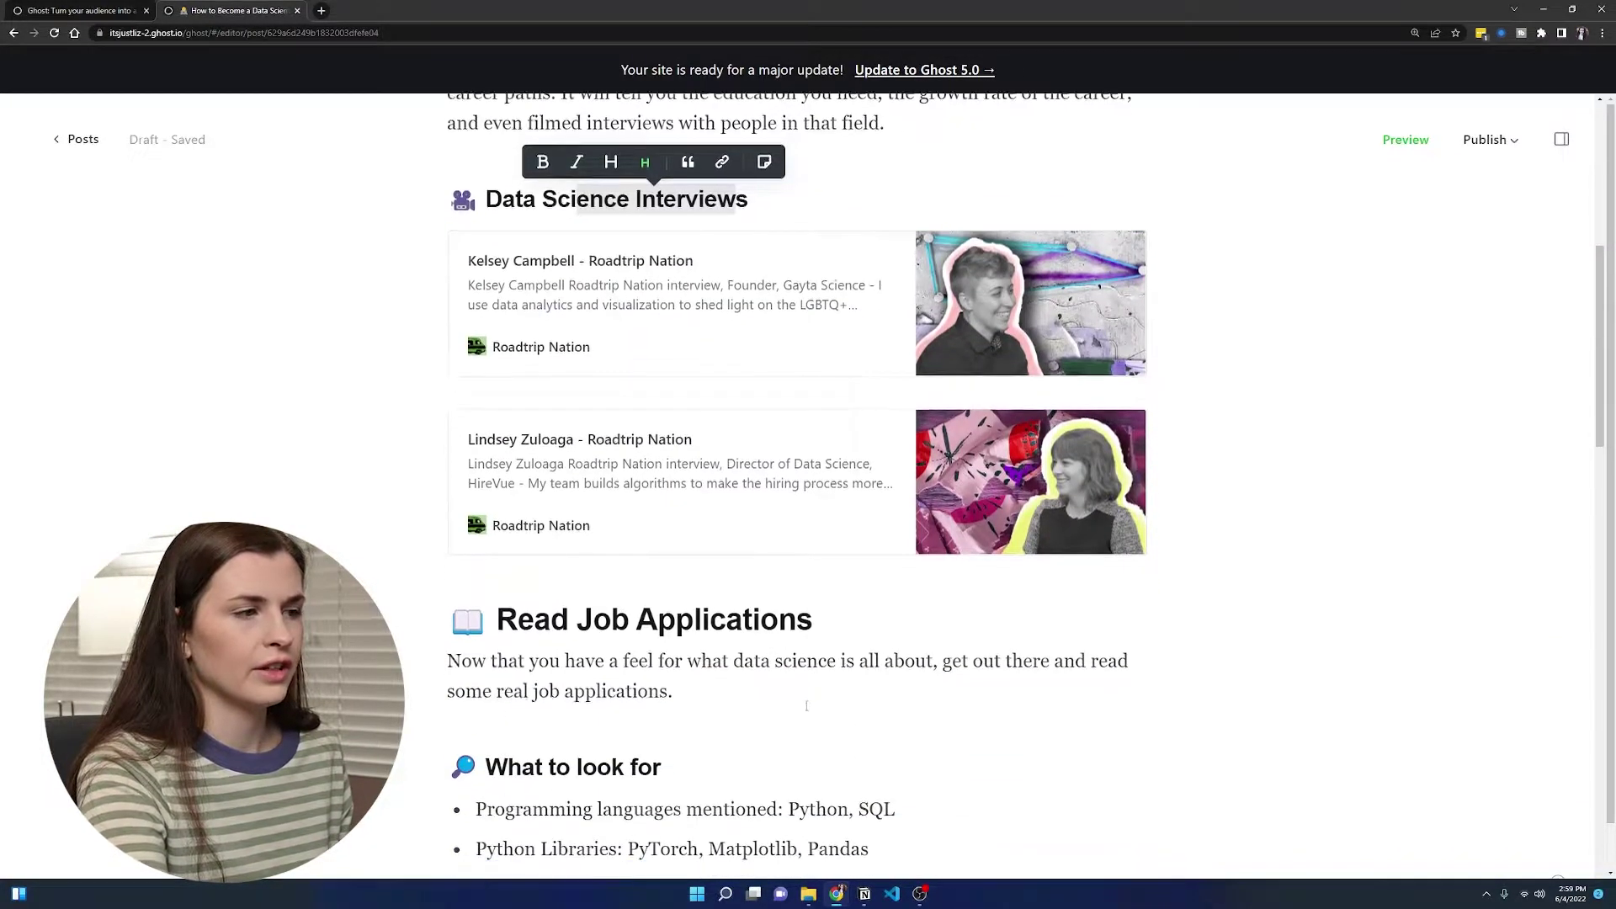
{"action": "scroll", "coordinate": [785, 714], "scroll_direction": "down", "scroll_amount": 2}
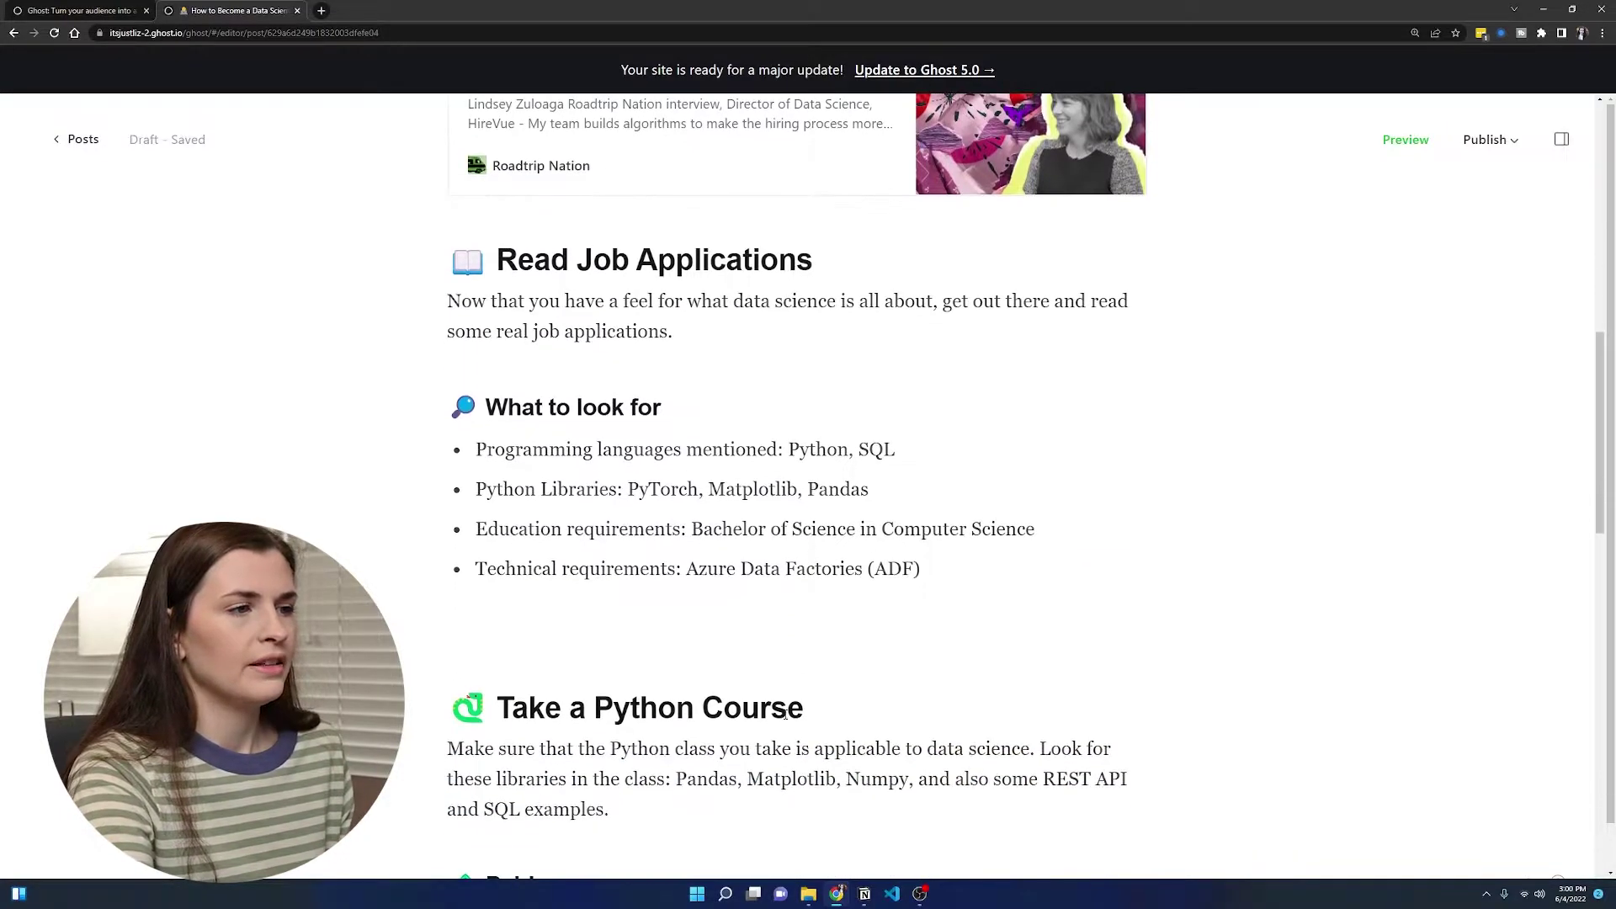
{"action": "type", "text": "/"}
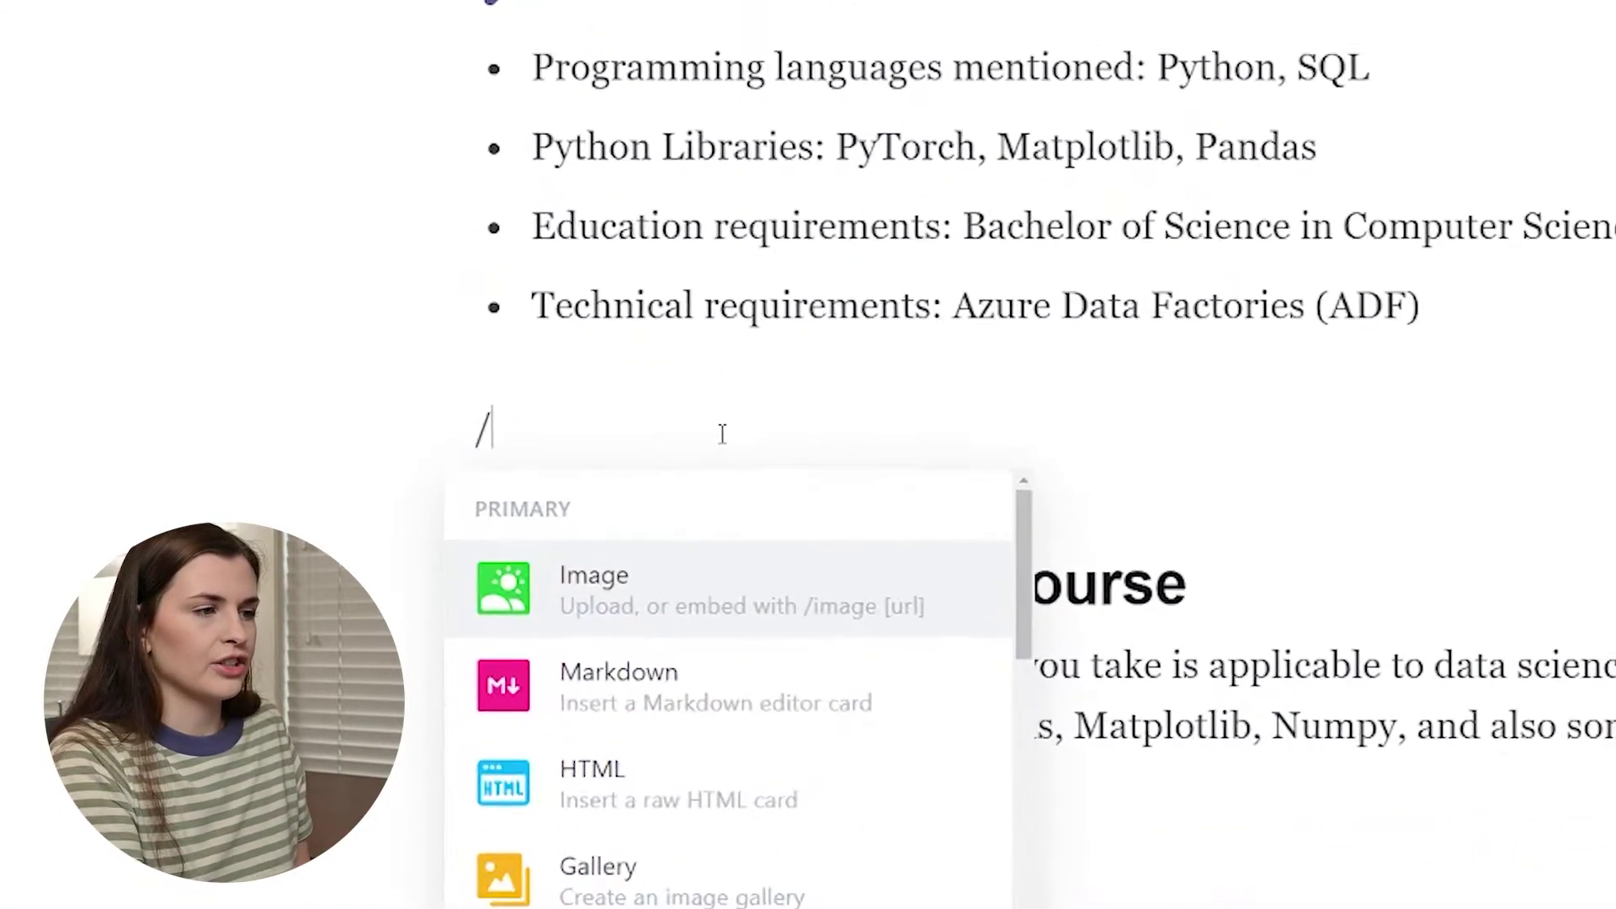
{"action": "scroll", "coordinate": [607, 745], "scroll_direction": "down", "scroll_amount": 3}
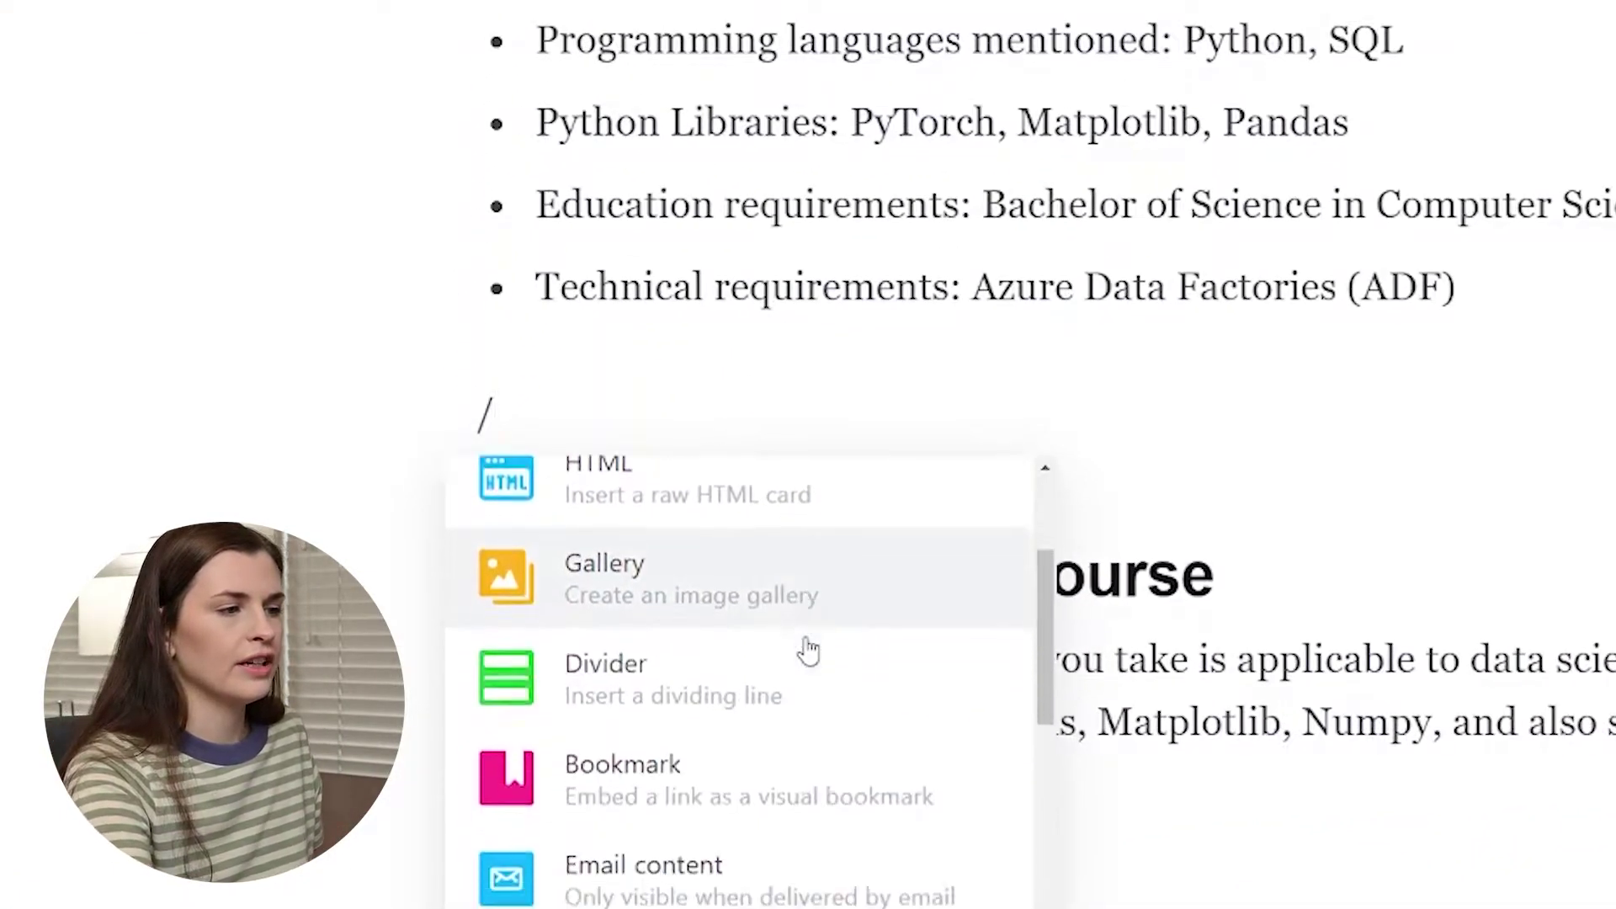
{"action": "scroll", "coordinate": [808, 650], "scroll_direction": "down", "scroll_amount": 8}
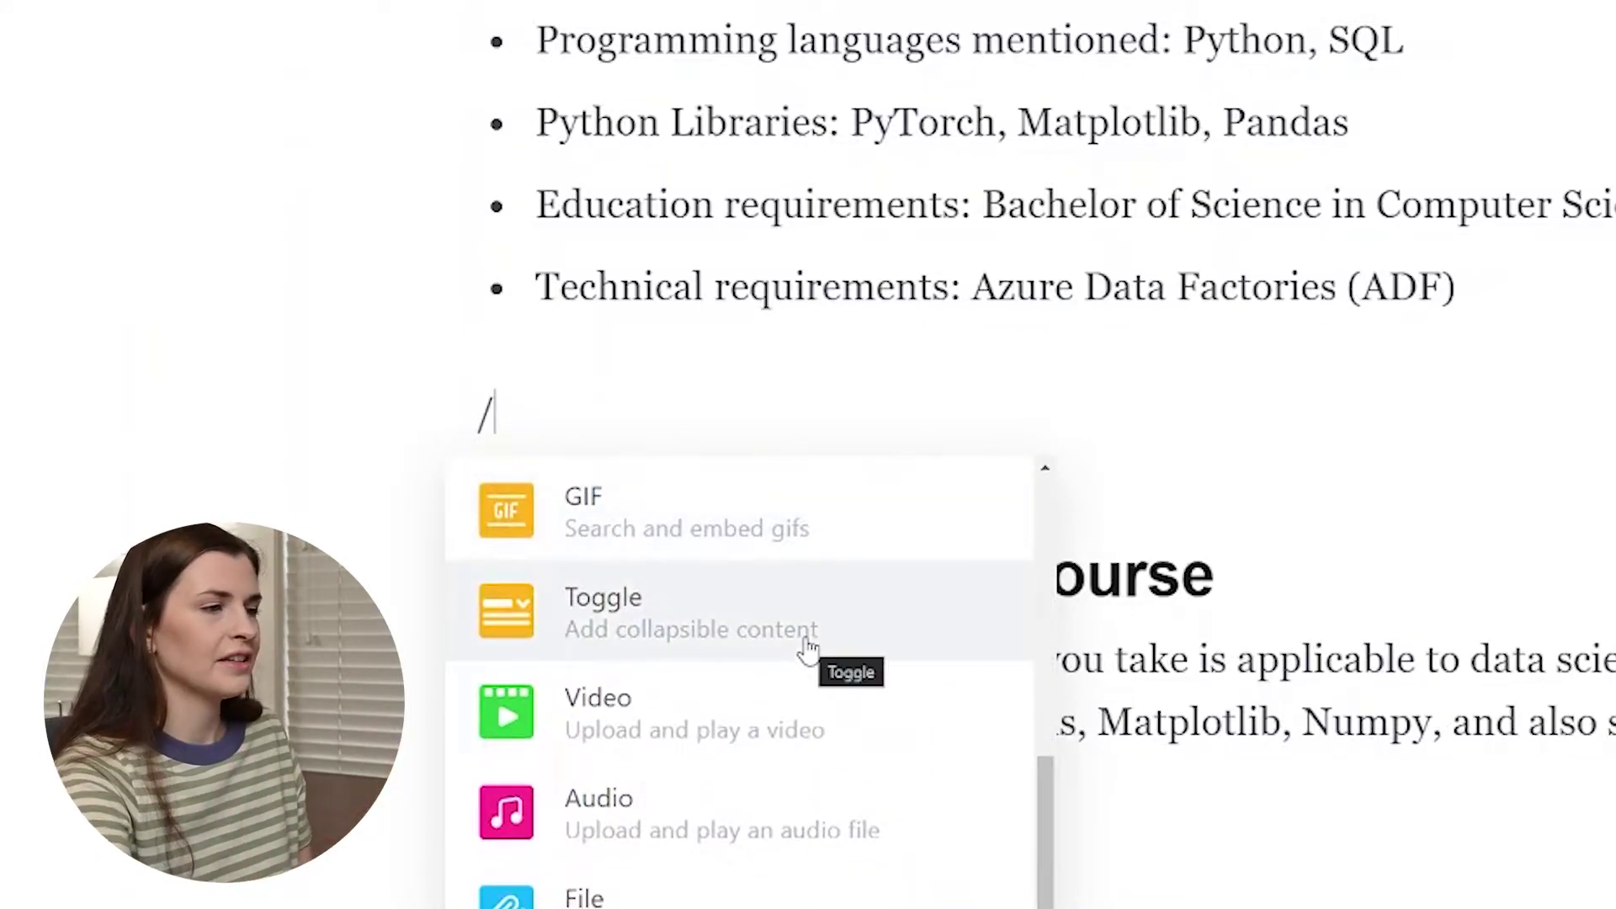
{"action": "scroll", "coordinate": [737, 665], "scroll_direction": "down", "scroll_amount": 5}
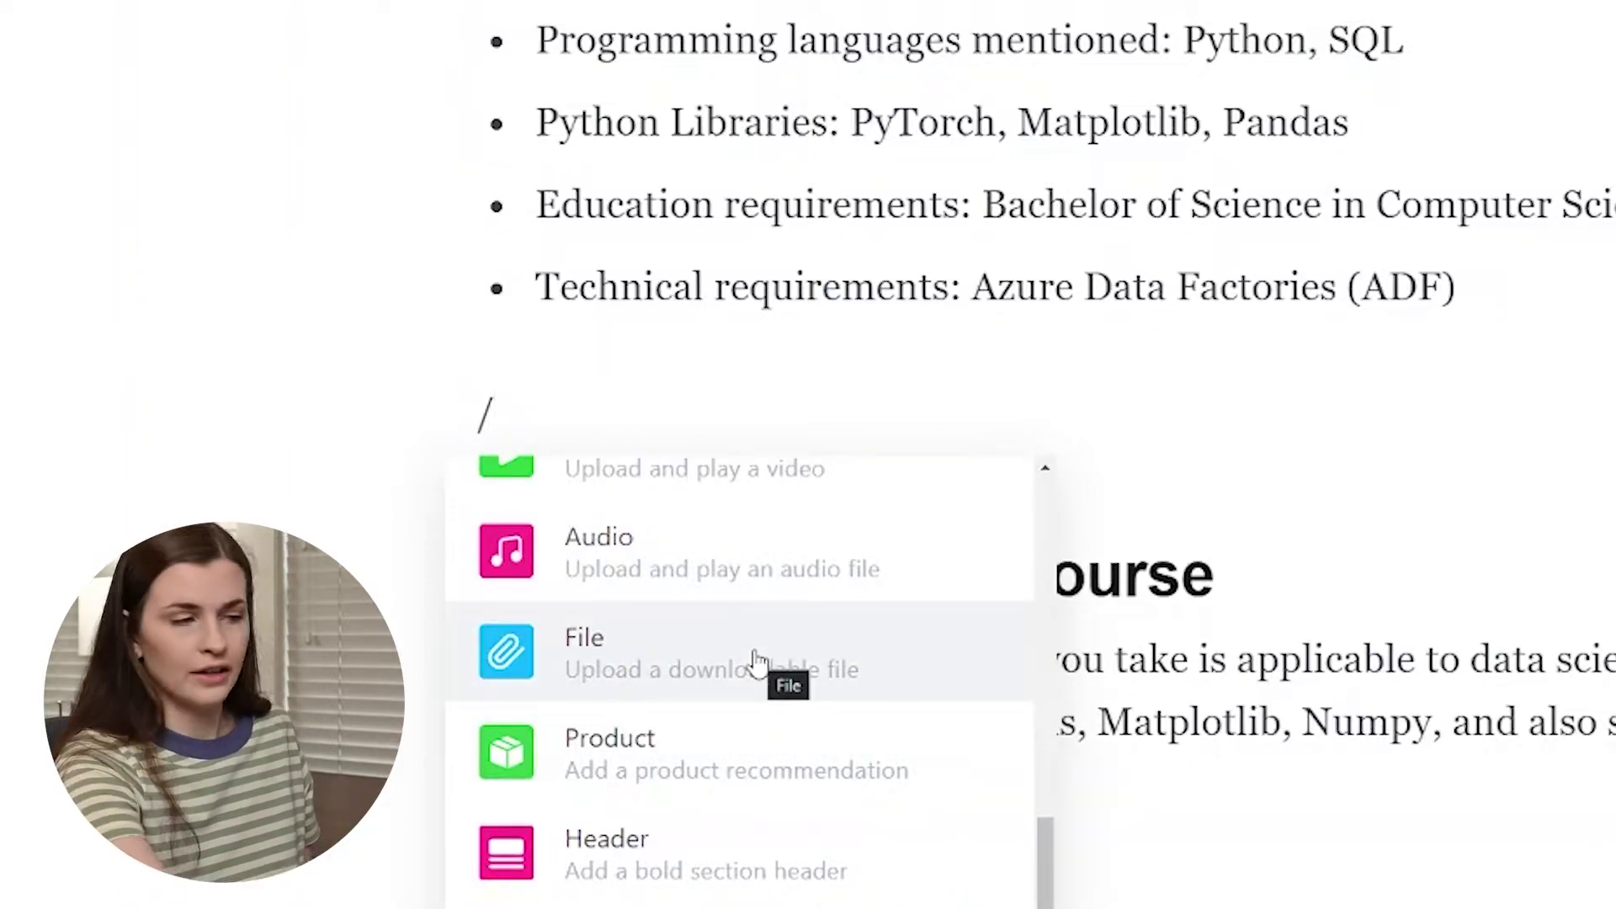
{"action": "scroll", "coordinate": [749, 661], "scroll_direction": "down", "scroll_amount": 4}
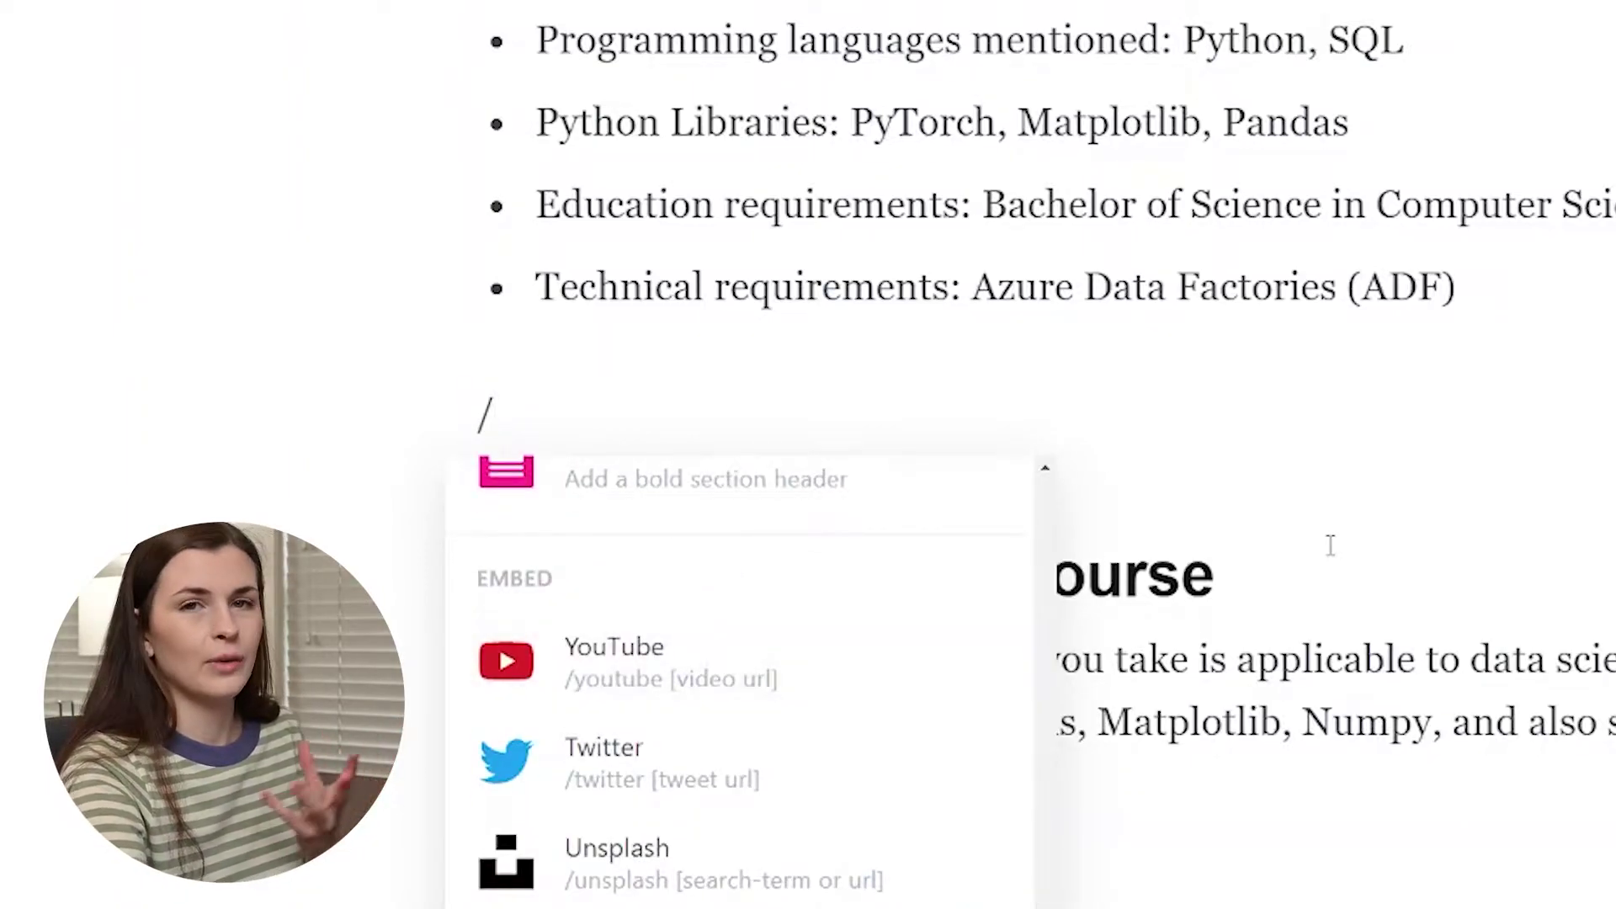
{"action": "left_click", "coordinate": [838, 355]}
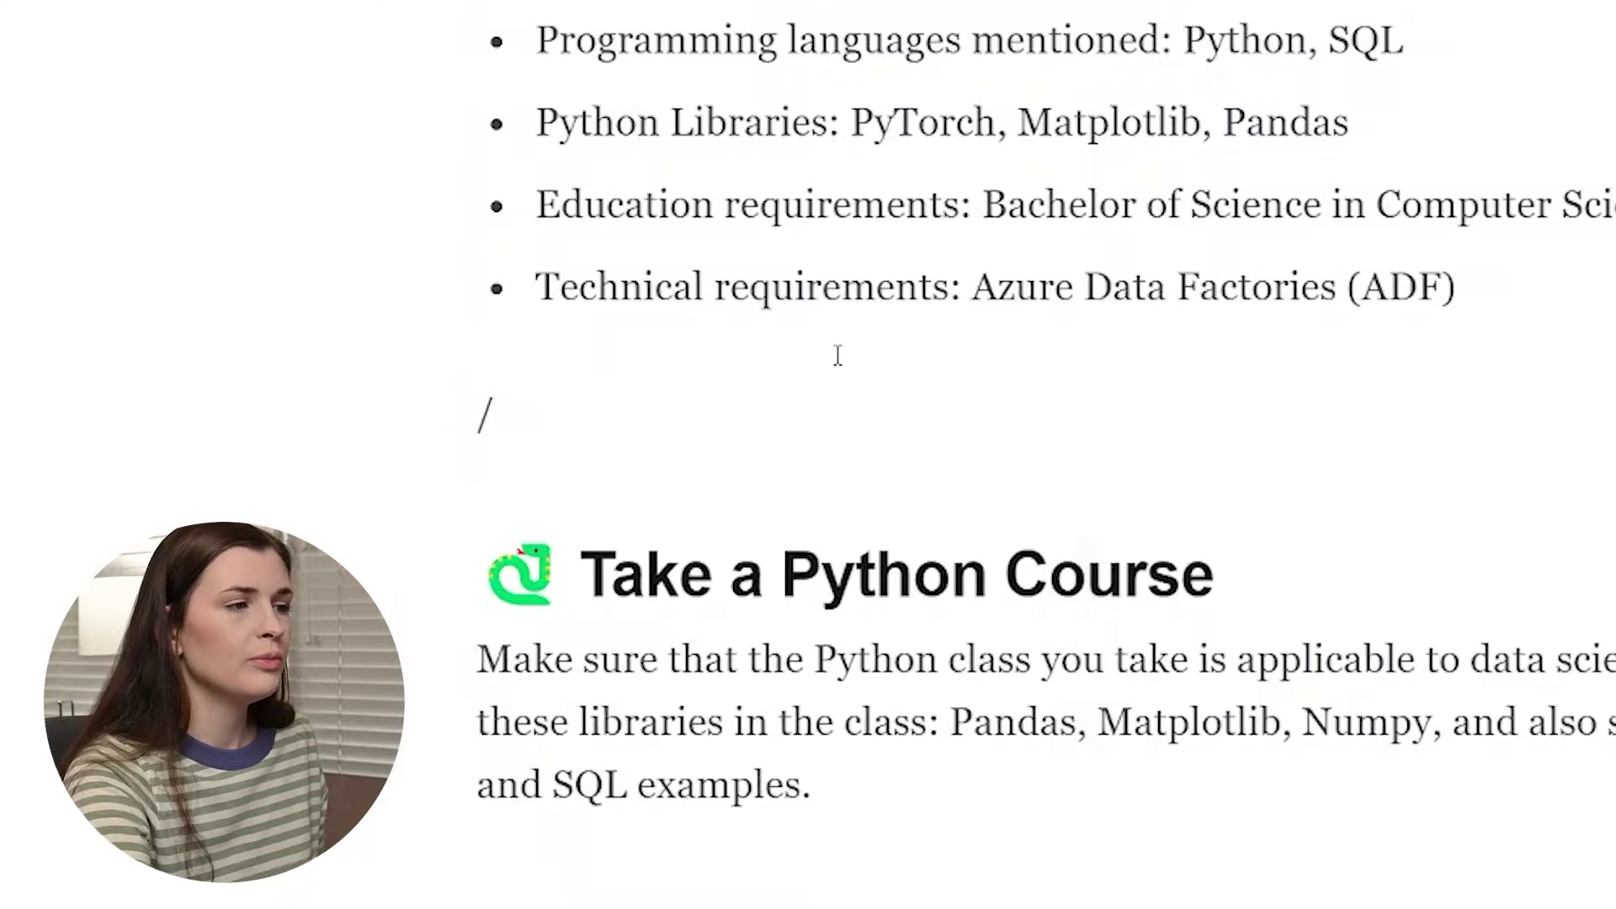
{"action": "key", "text": "BackSpace"}
{"action": "scroll", "coordinate": [597, 637], "scroll_direction": "down", "scroll_amount": 15}
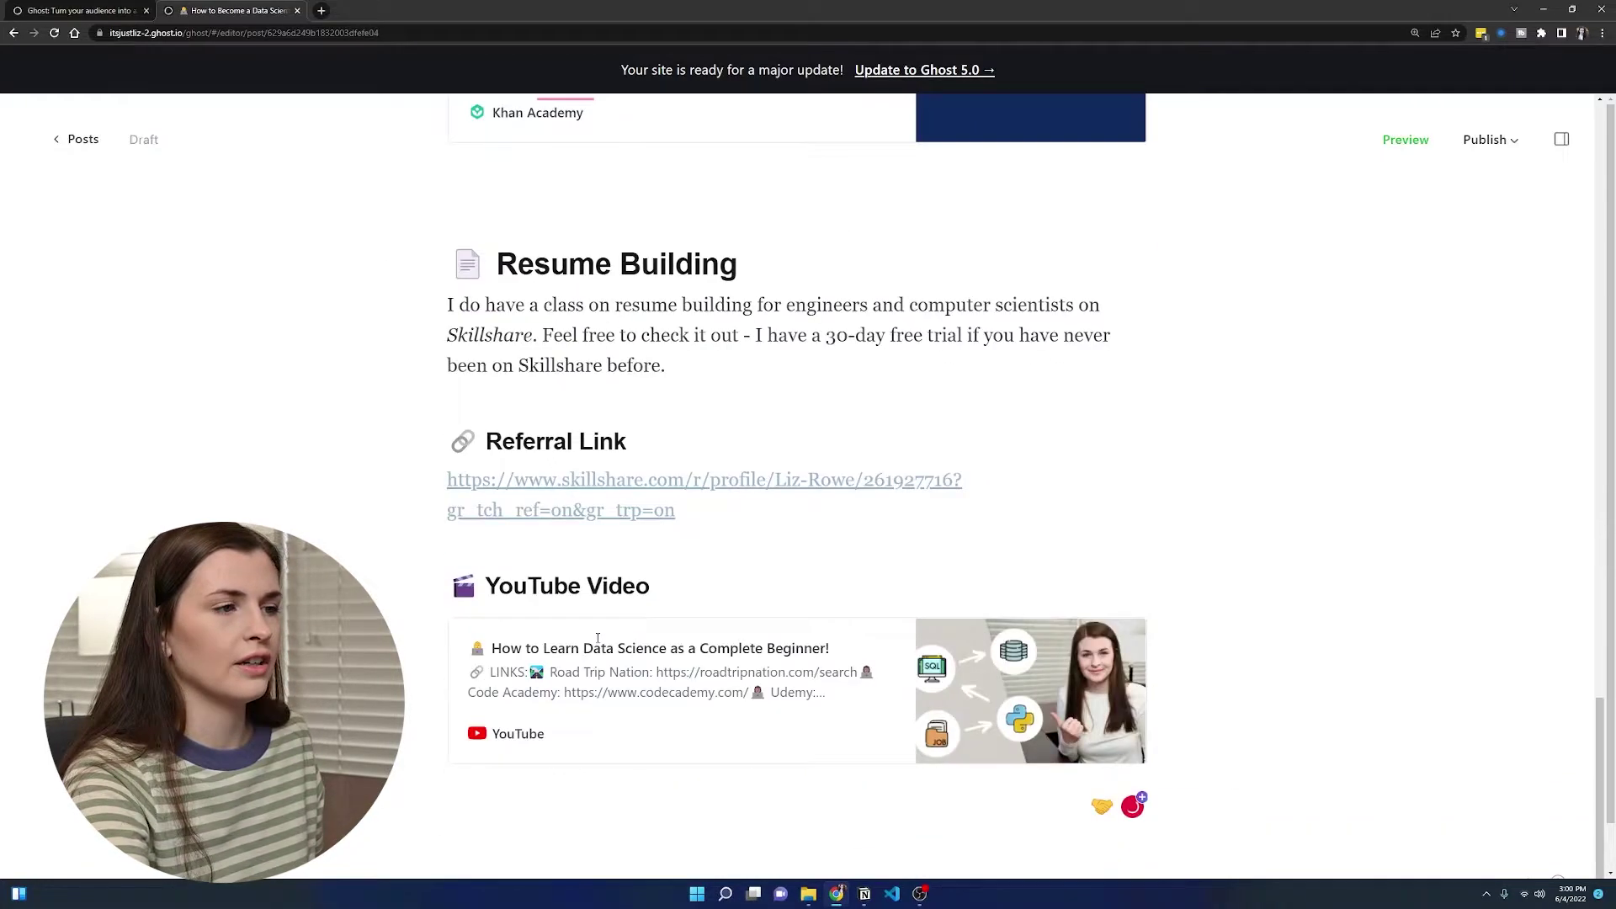
{"action": "scroll", "coordinate": [597, 637], "scroll_direction": "down", "scroll_amount": 2}
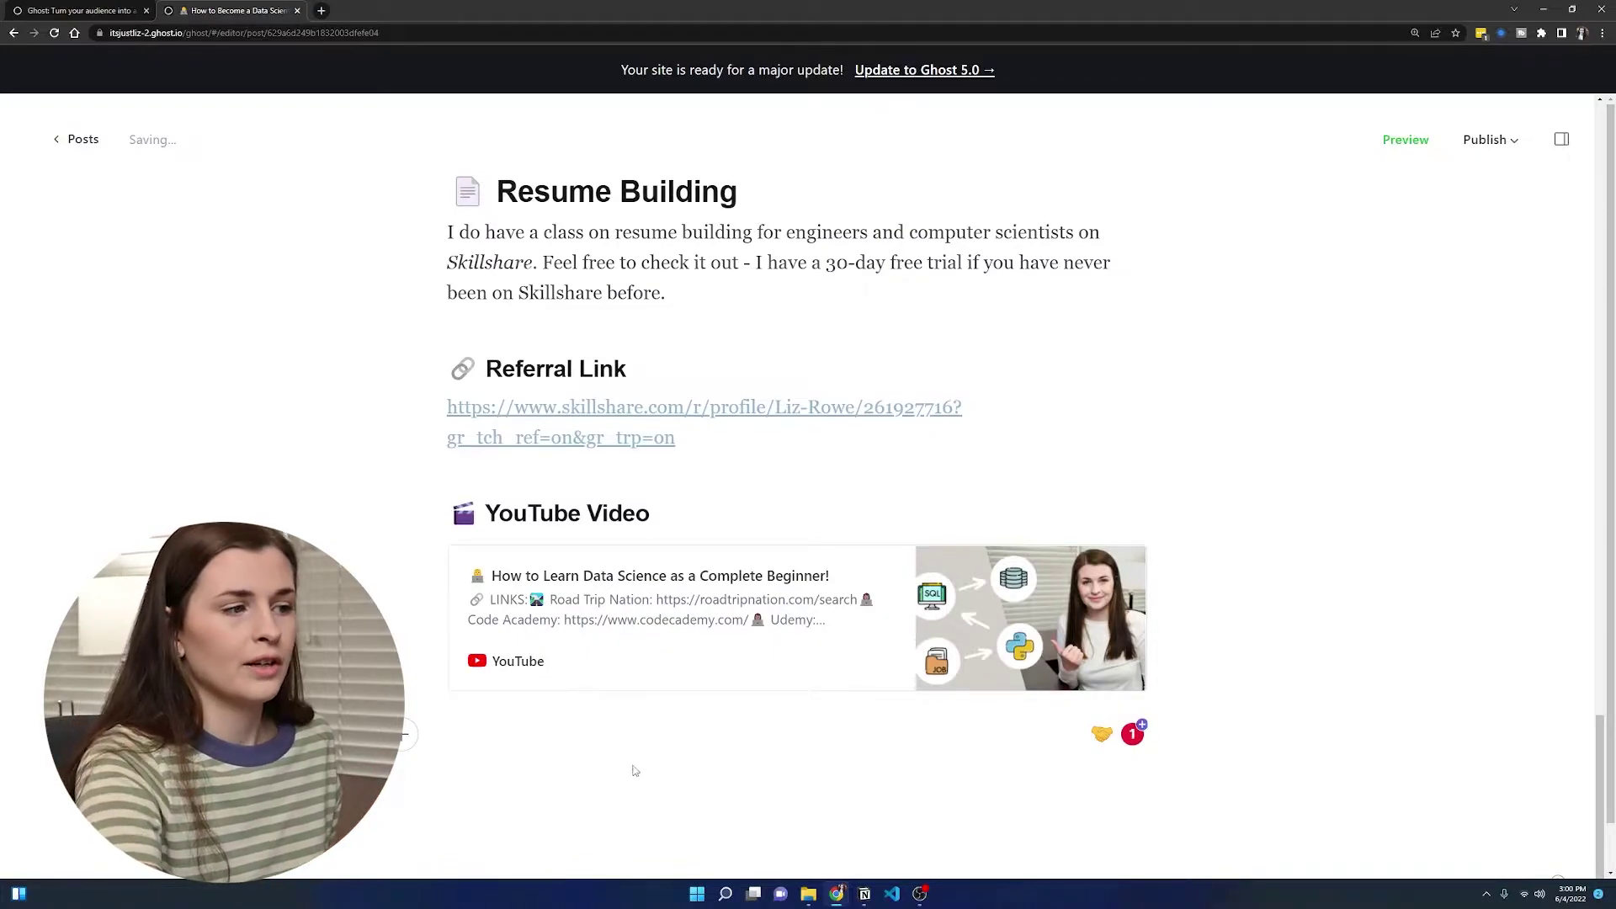
{"action": "type", "text": "/you"}
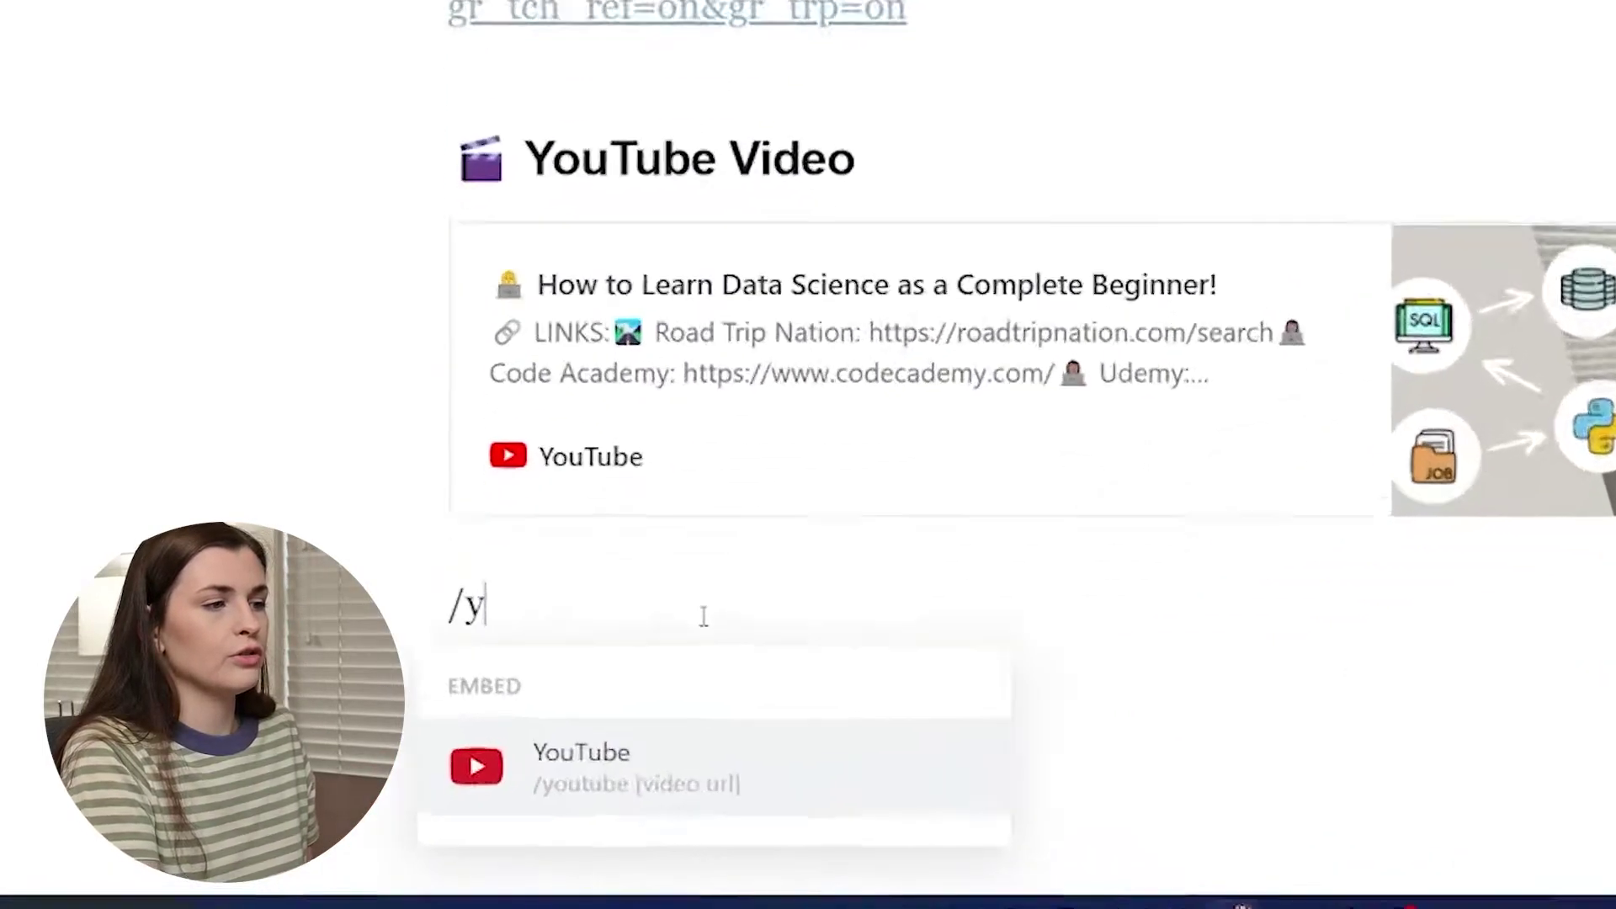
{"action": "left_click", "coordinate": [741, 726]}
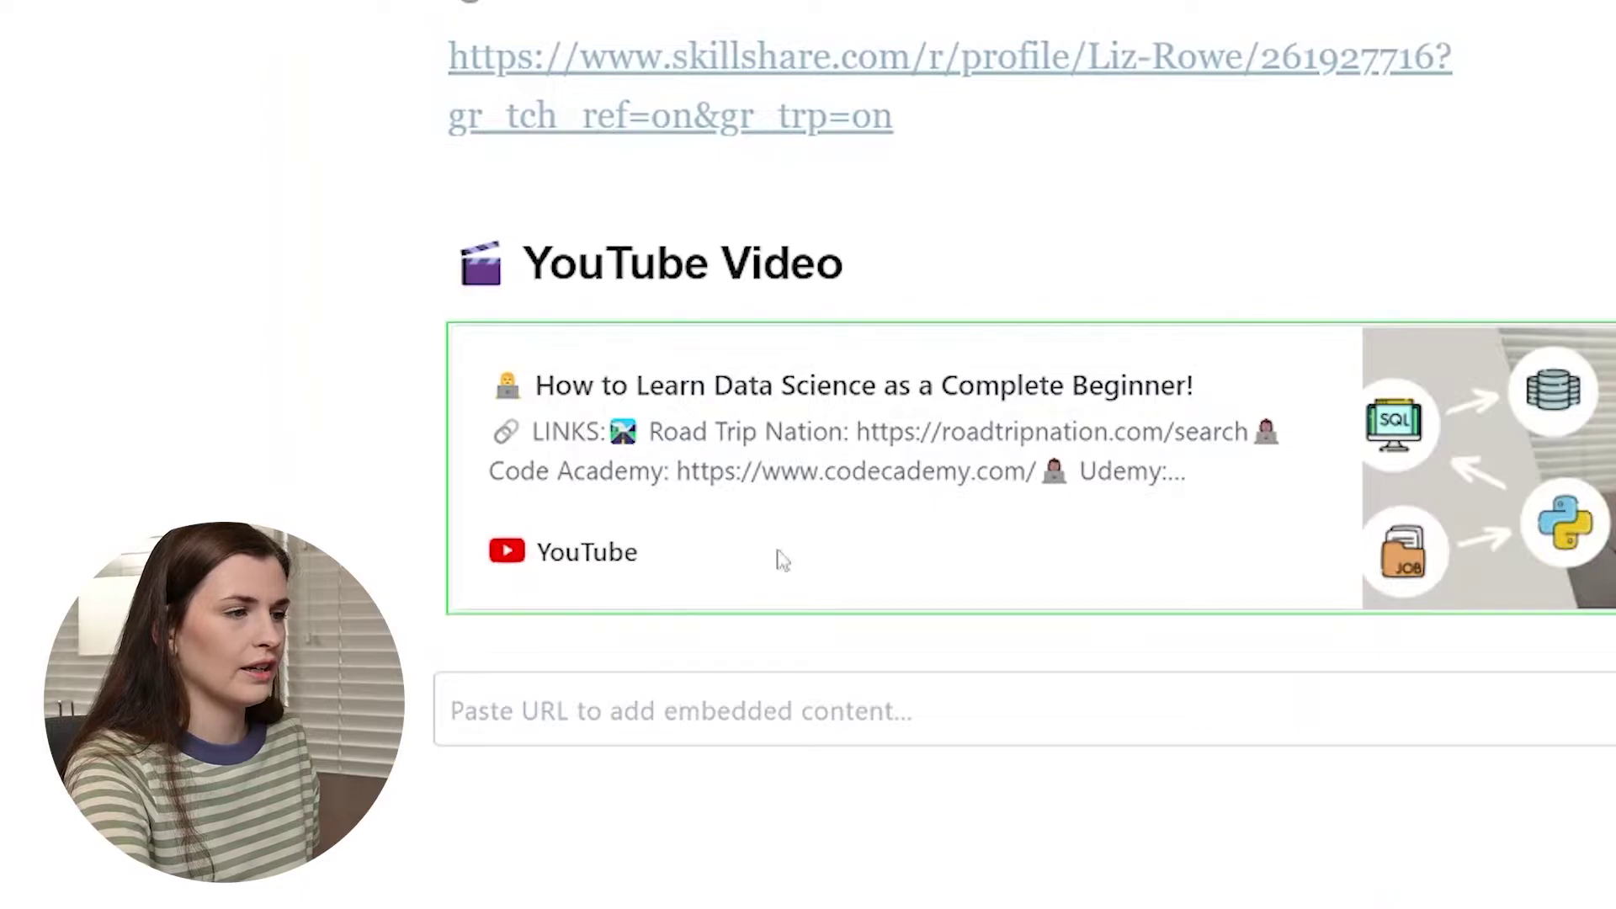
{"action": "left_click", "coordinate": [755, 901]}
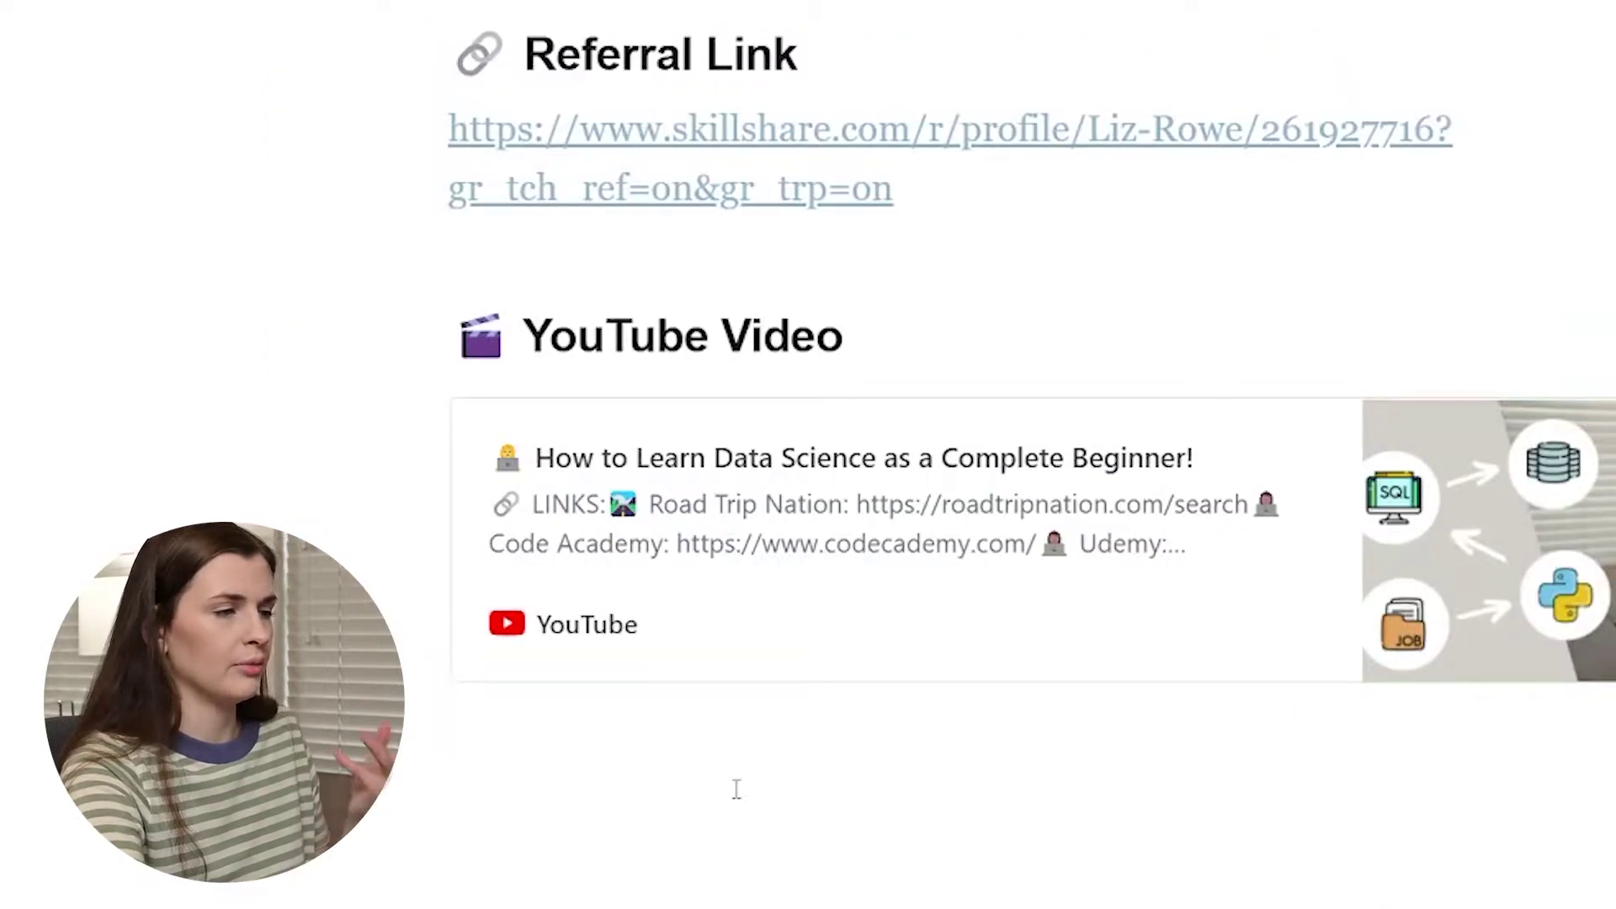
{"action": "scroll", "coordinate": [1292, 655], "scroll_direction": "up", "scroll_amount": 15}
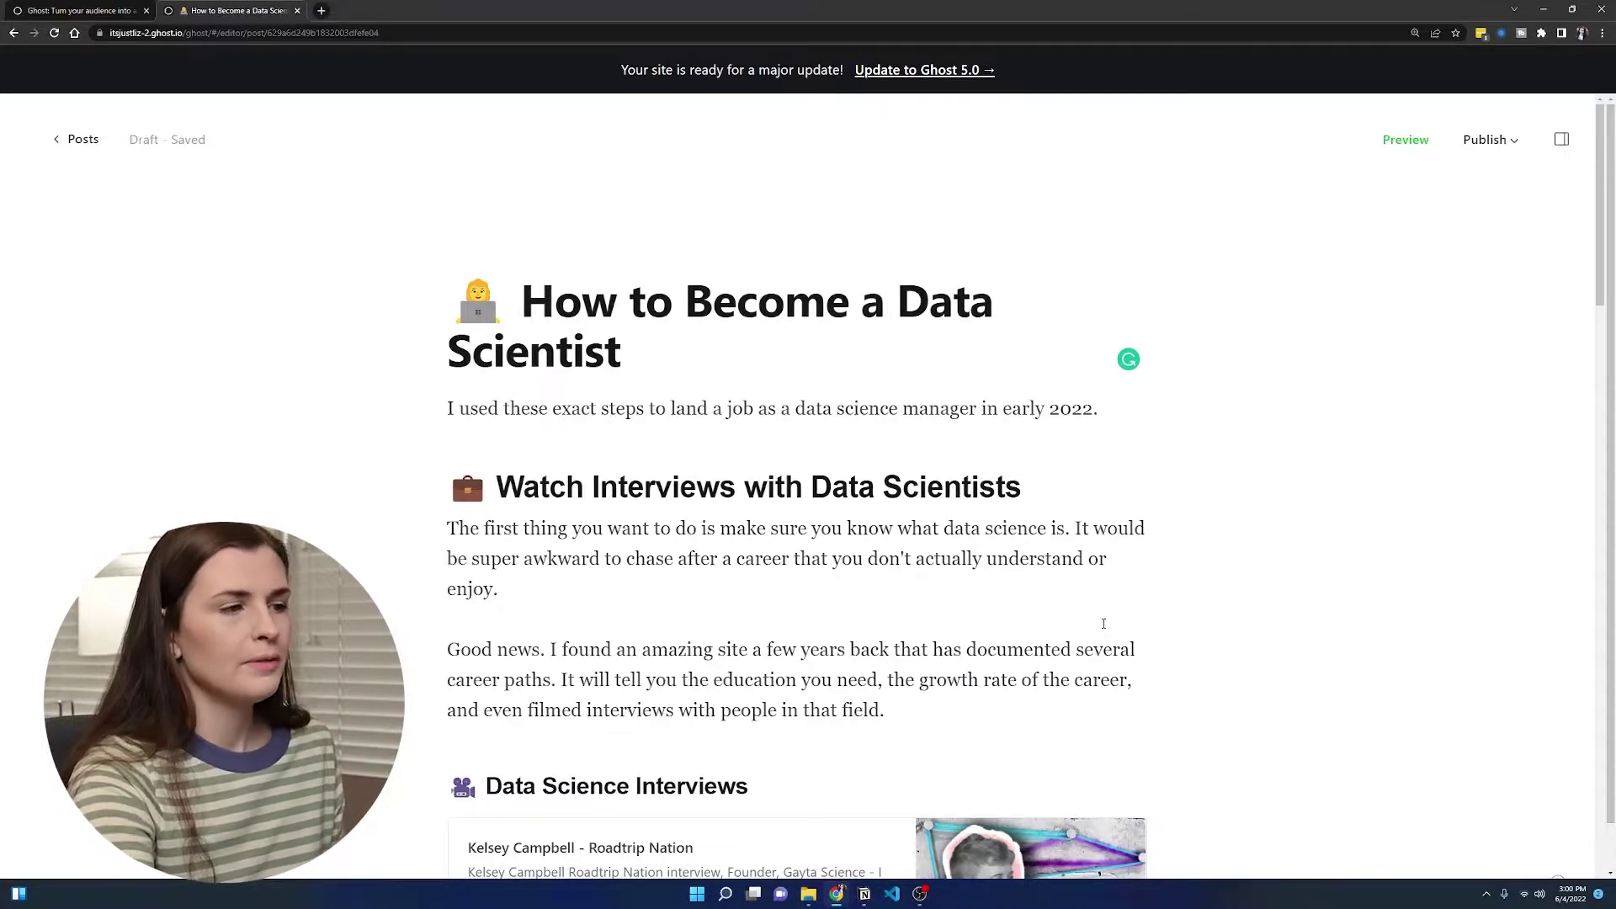
{"action": "scroll", "coordinate": [1104, 624], "scroll_direction": "down", "scroll_amount": 3}
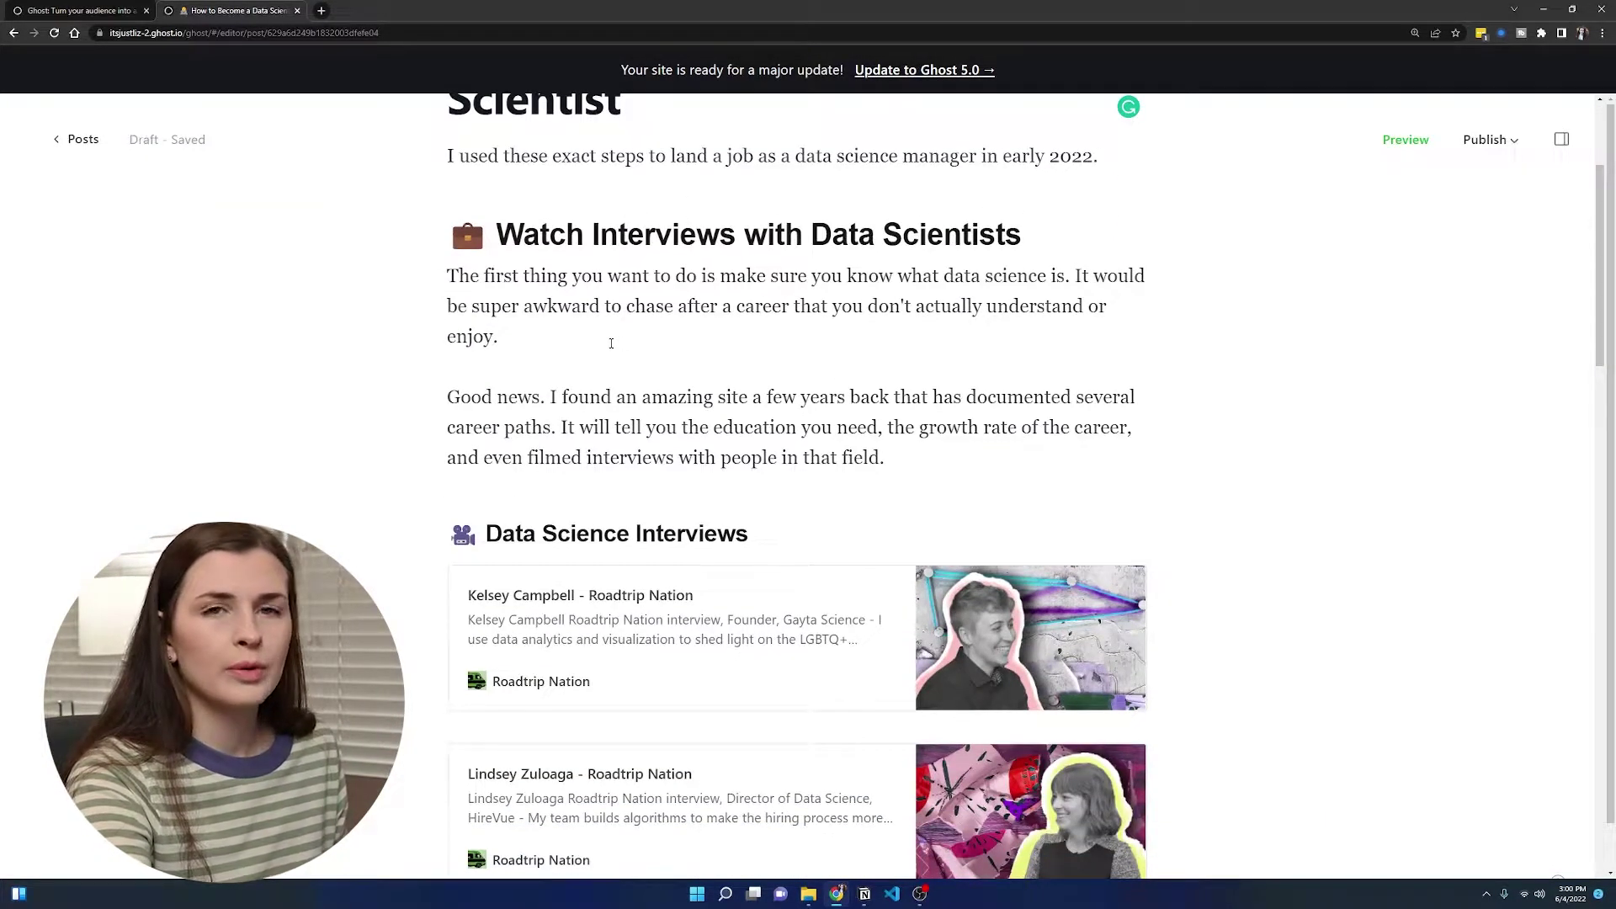
{"action": "scroll", "coordinate": [982, 292], "scroll_direction": "down", "scroll_amount": 7}
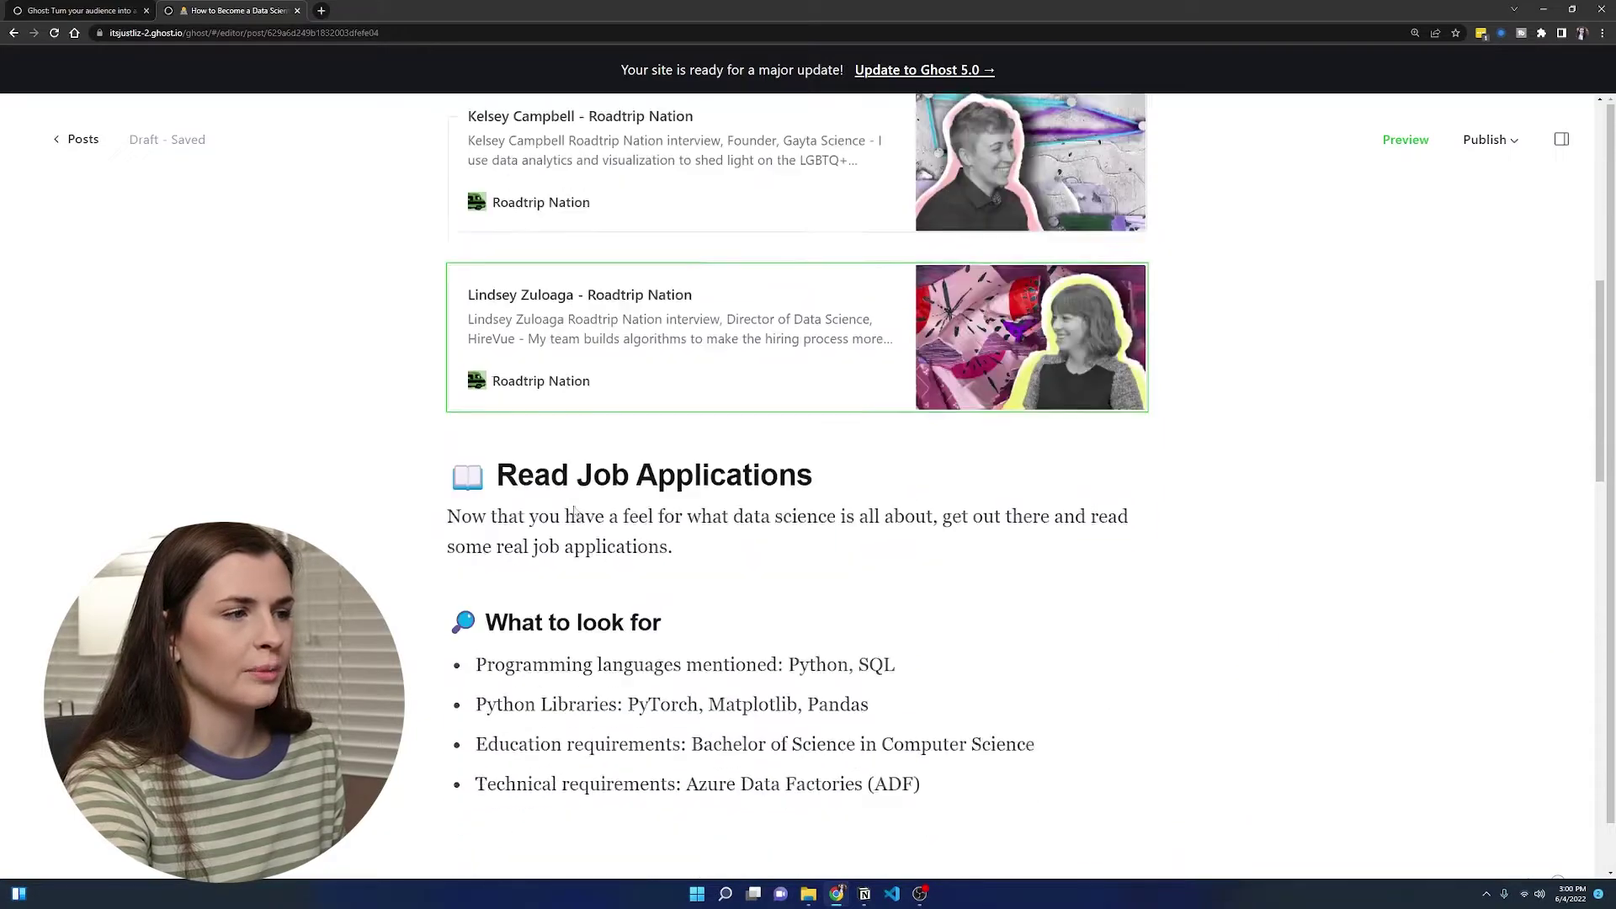
{"action": "scroll", "coordinate": [665, 655], "scroll_direction": "down", "scroll_amount": 7}
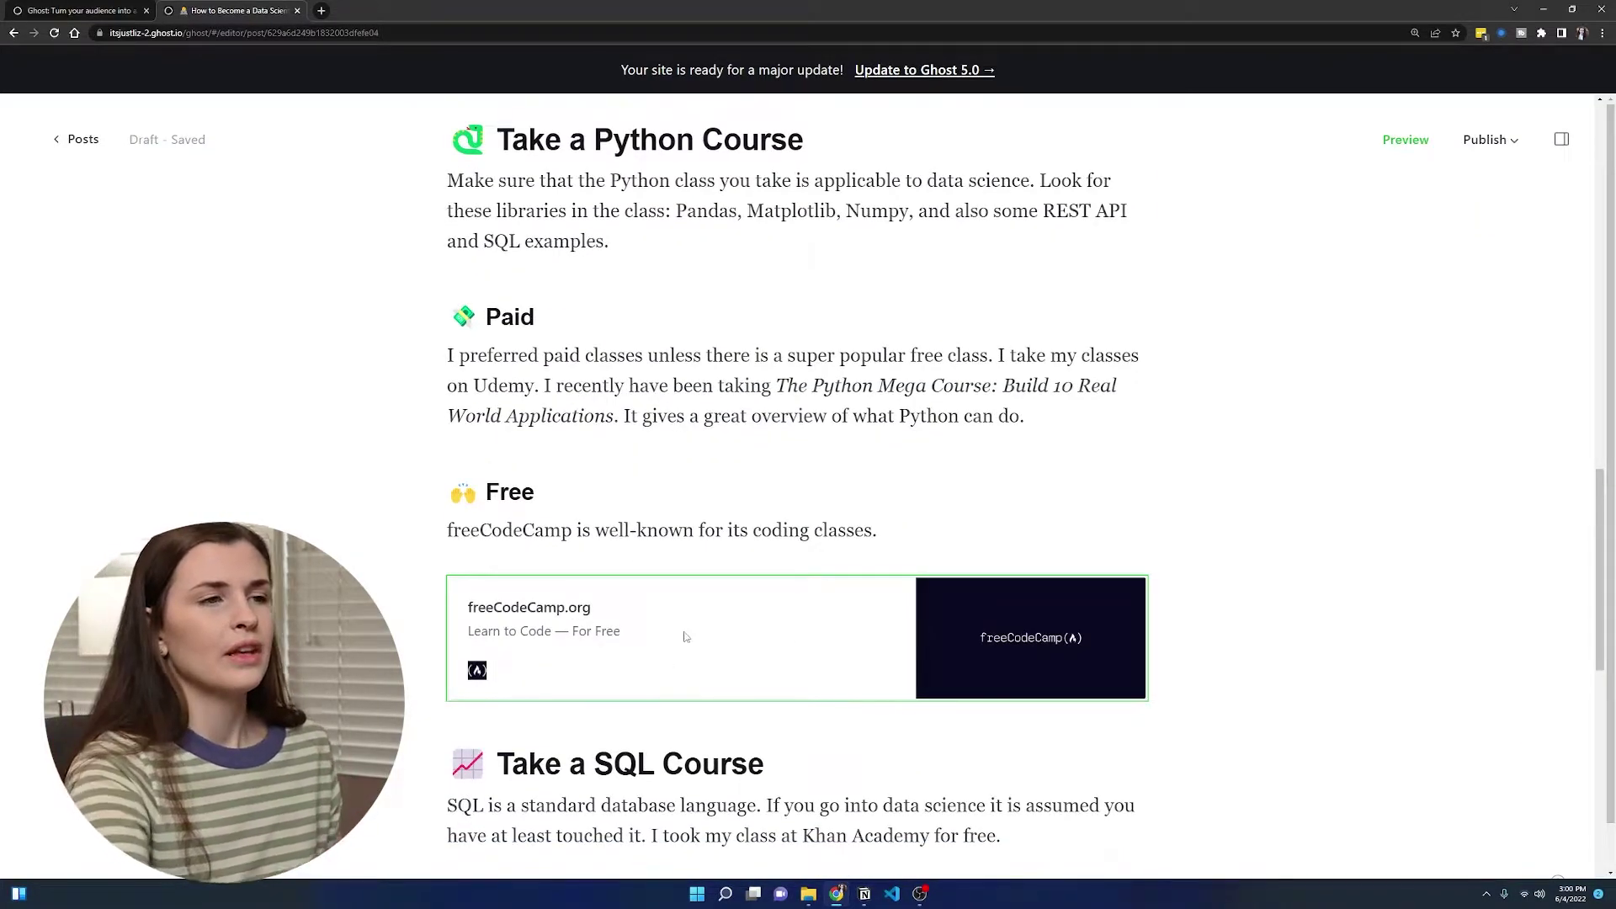
{"action": "scroll", "coordinate": [1018, 730], "scroll_direction": "up", "scroll_amount": 7}
{"action": "scroll", "coordinate": [1018, 731], "scroll_direction": "up", "scroll_amount": 10}
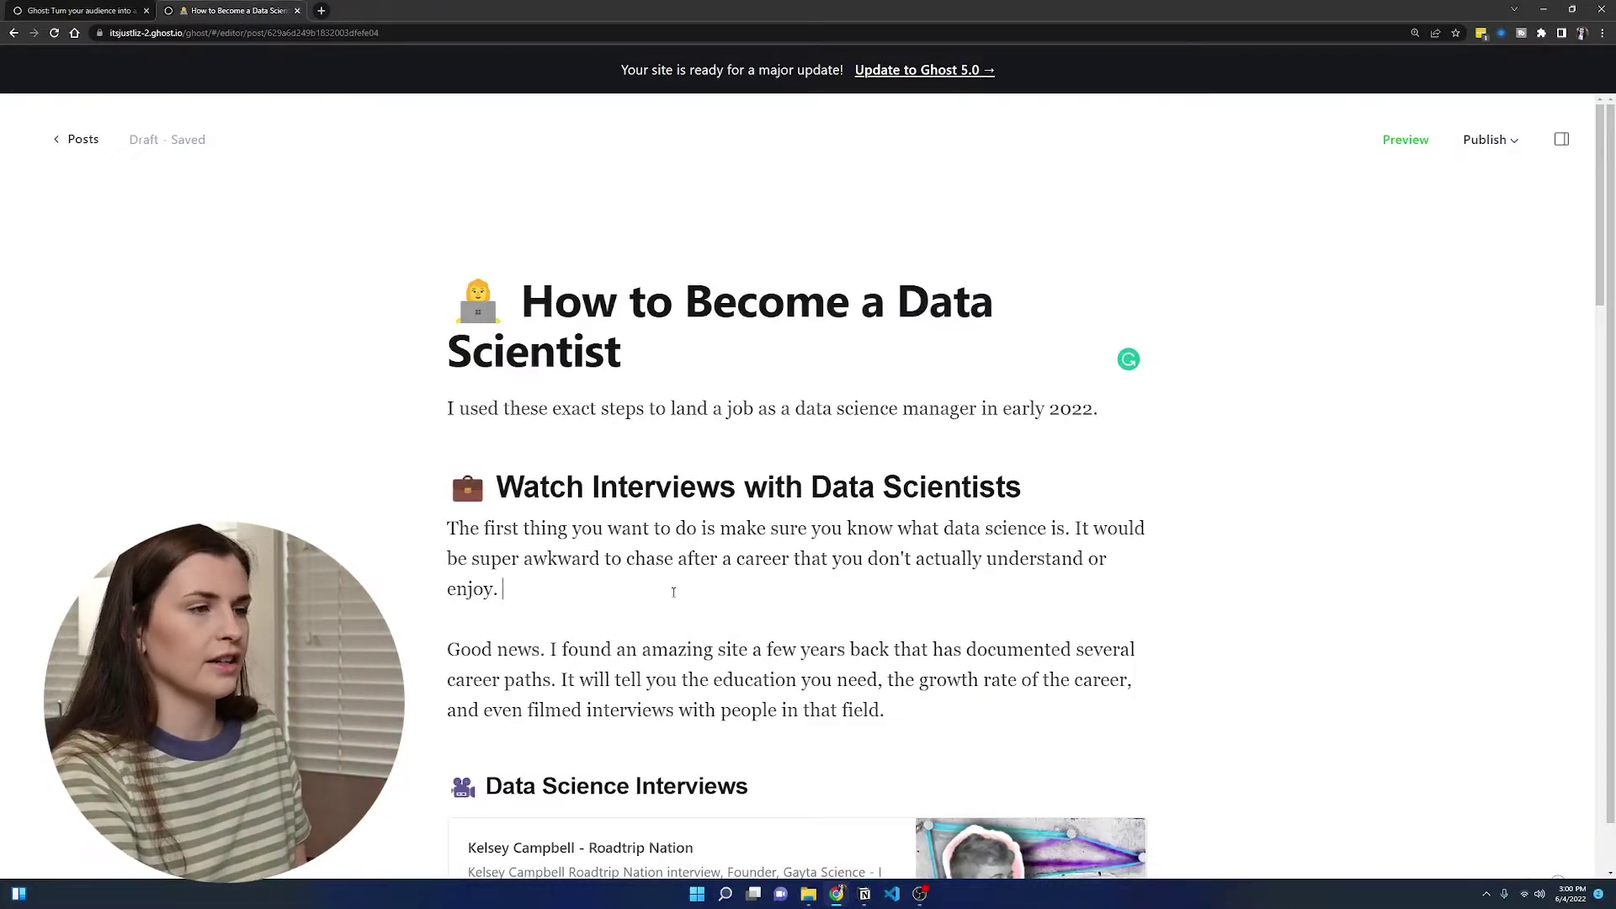
{"action": "type", "text": "/"}
{"action": "key", "text": "BackSpace"}
{"action": "key", "text": "BackSpace"}
{"action": "key", "text": "Return"}
{"action": "key", "text": "Return"}
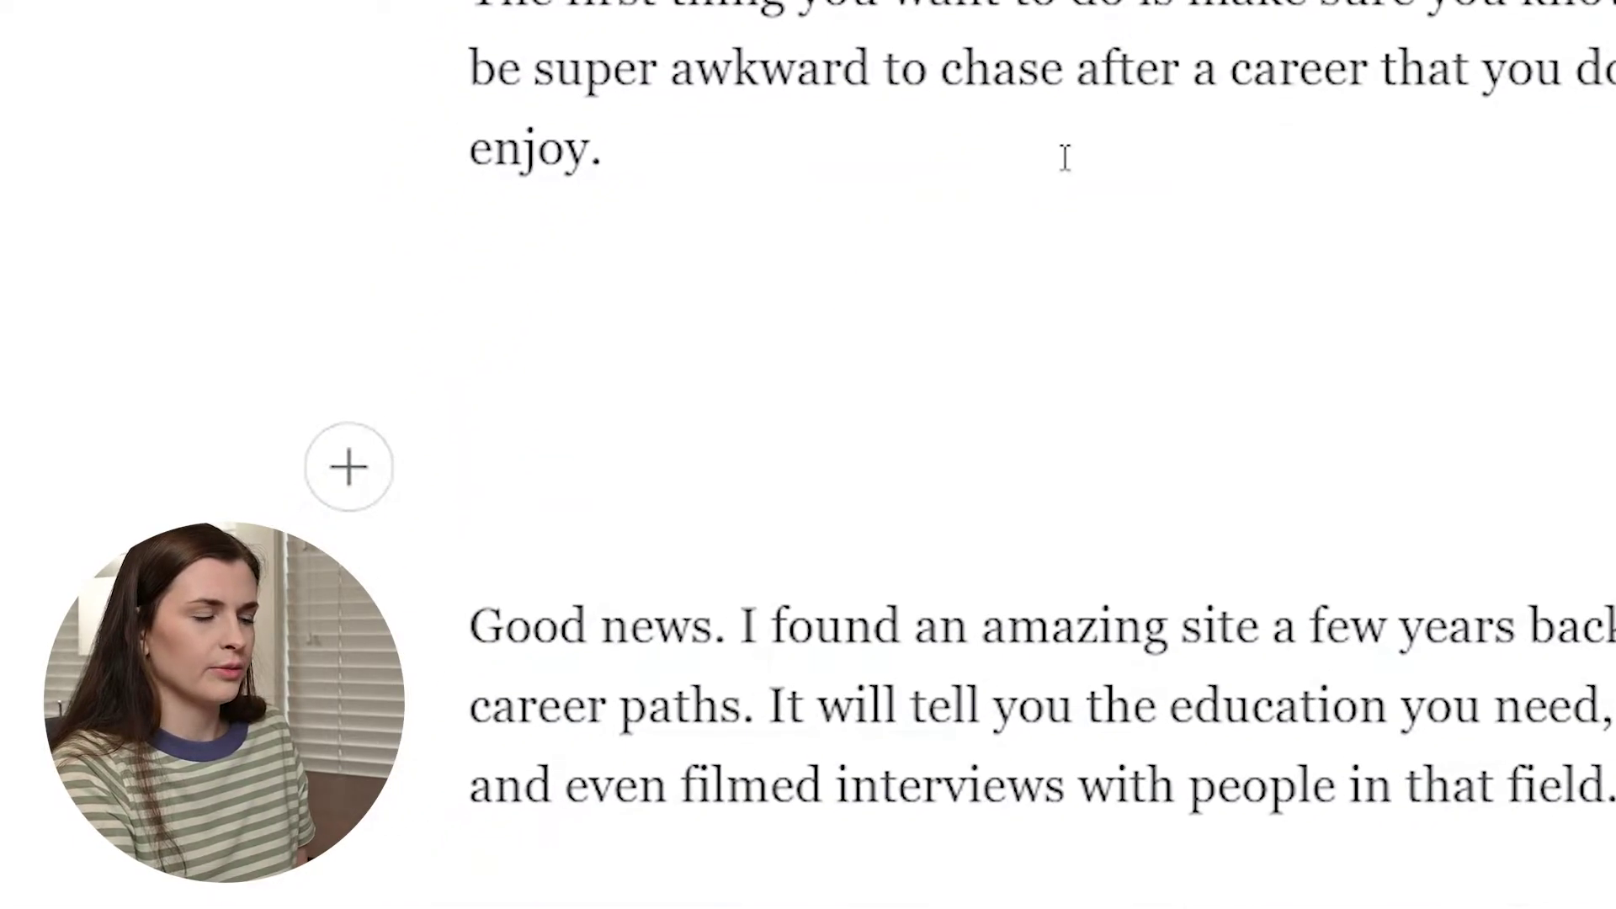
{"action": "type", "text": "/"}
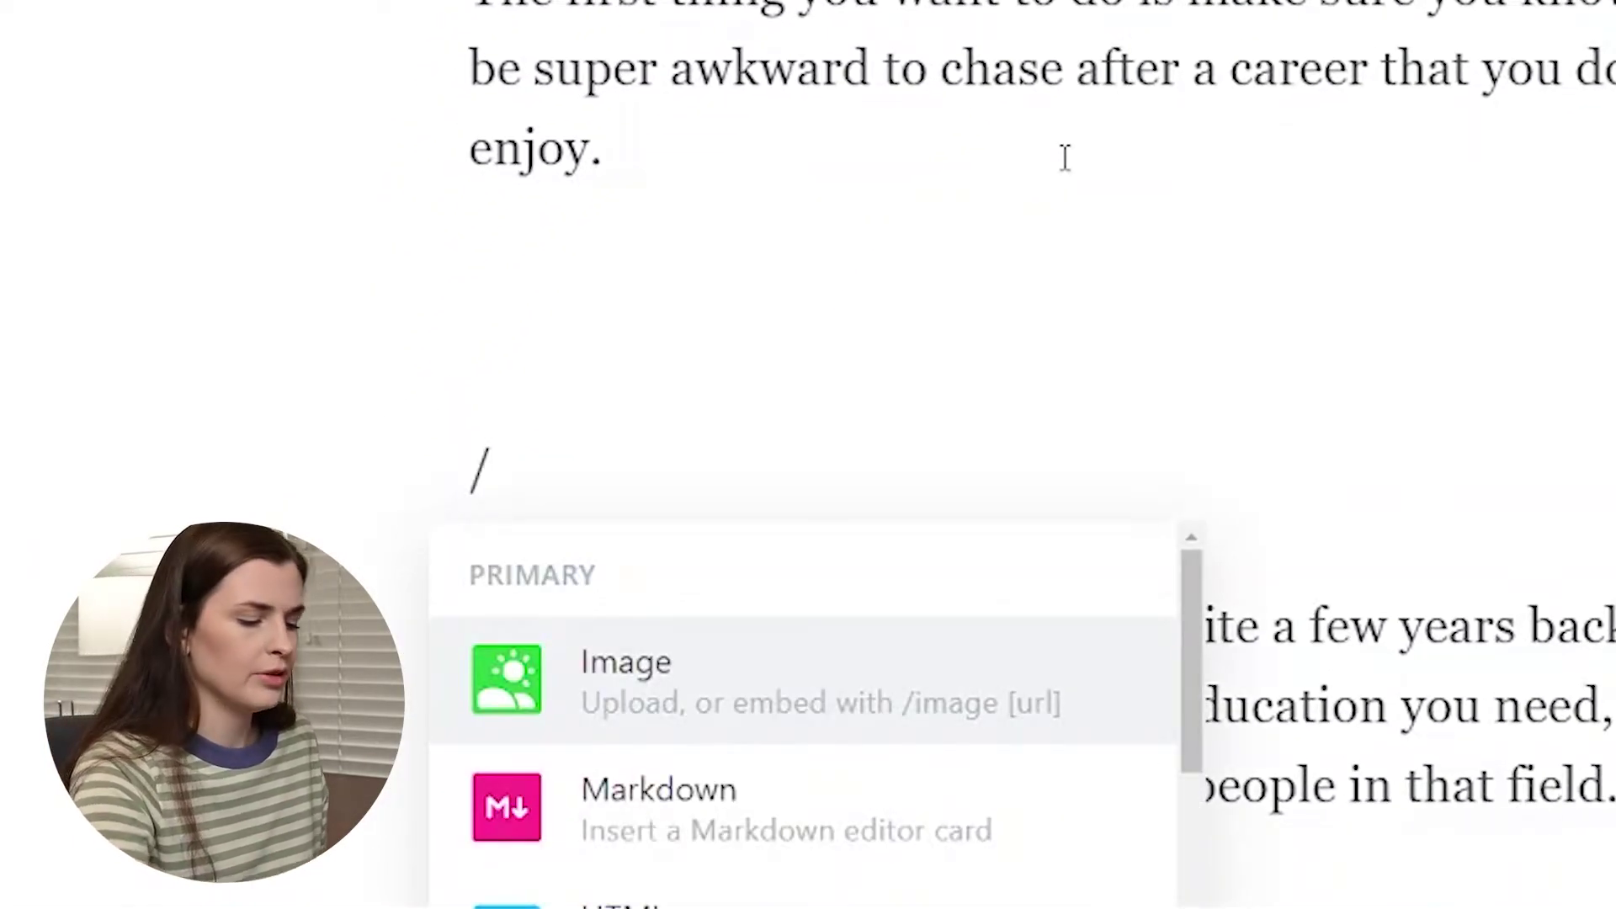
{"action": "key", "text": "BackSpace"}
{"action": "key", "text": "BackSpace"}
{"action": "key", "text": "BackSpace"}
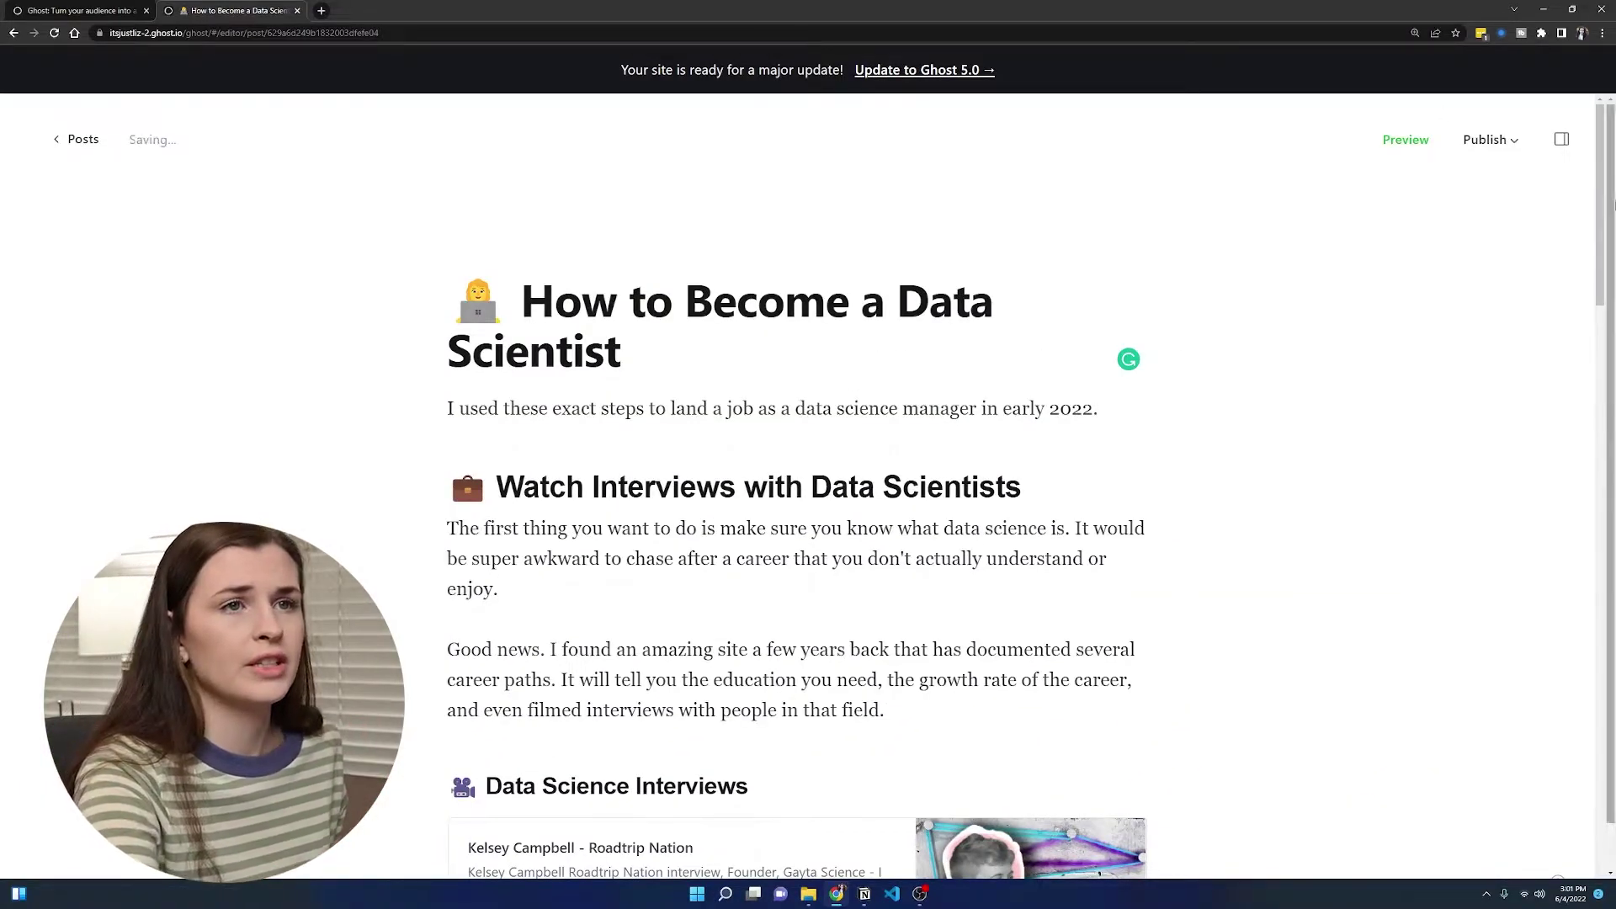
Set up scheduling for June 7 at 15:00, then cancel to keep the post a draft
{"action": "left_click", "coordinate": [1492, 141]}
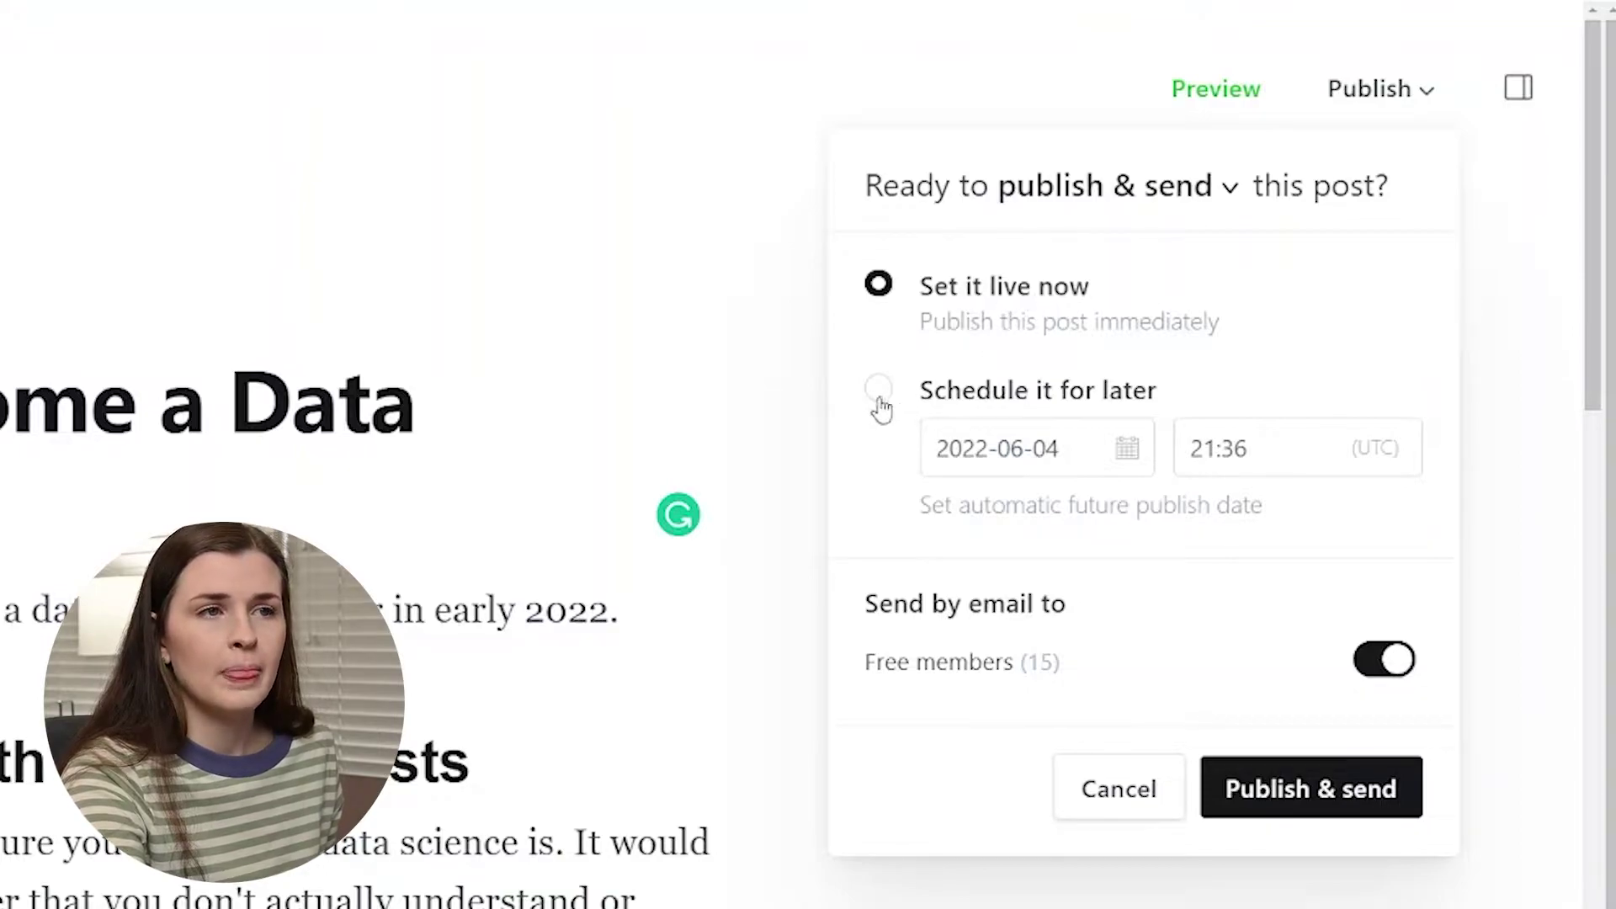
{"action": "left_click", "coordinate": [878, 392]}
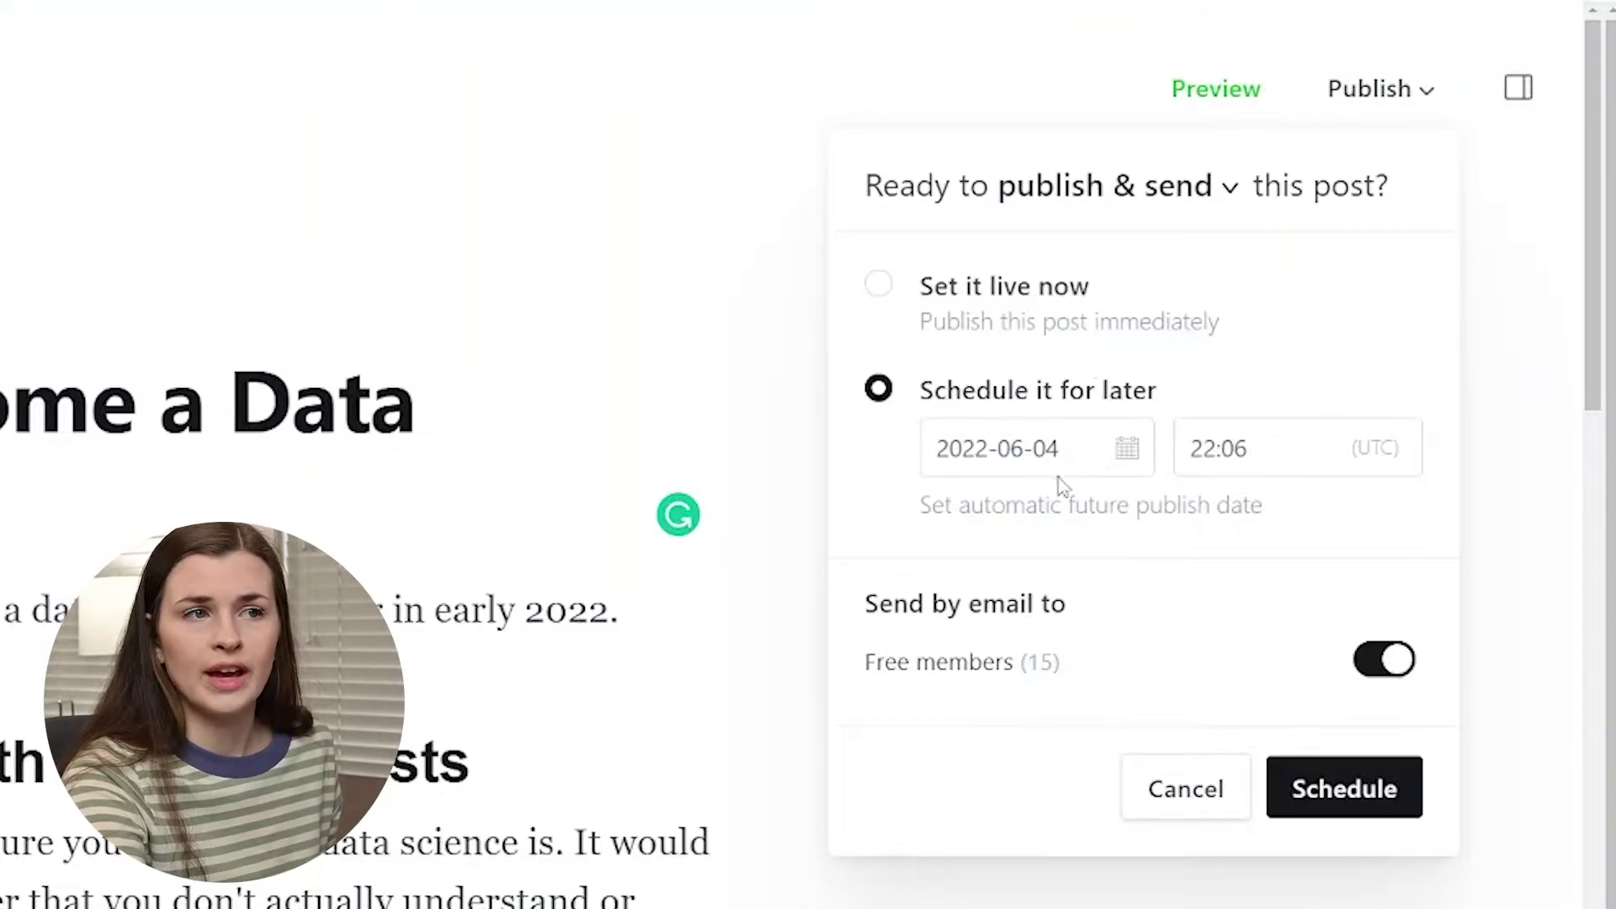
{"action": "left_click", "coordinate": [1128, 448]}
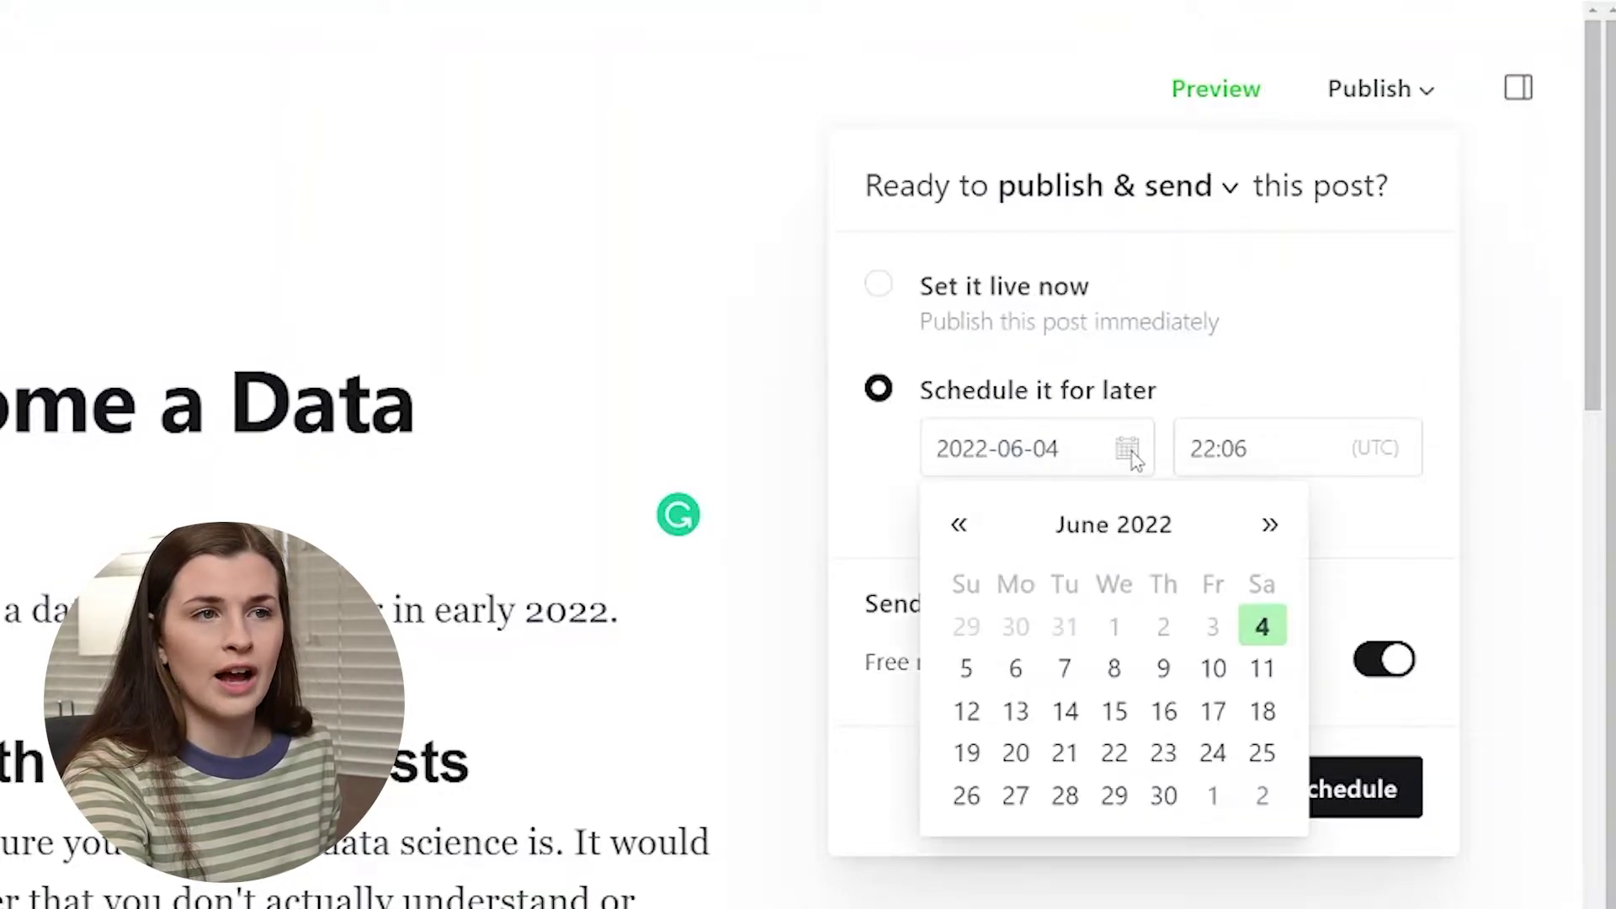
{"action": "left_click", "coordinate": [1064, 671]}
{"action": "left_click_drag", "start_coordinate": [1249, 448], "coordinate": [1192, 463]}
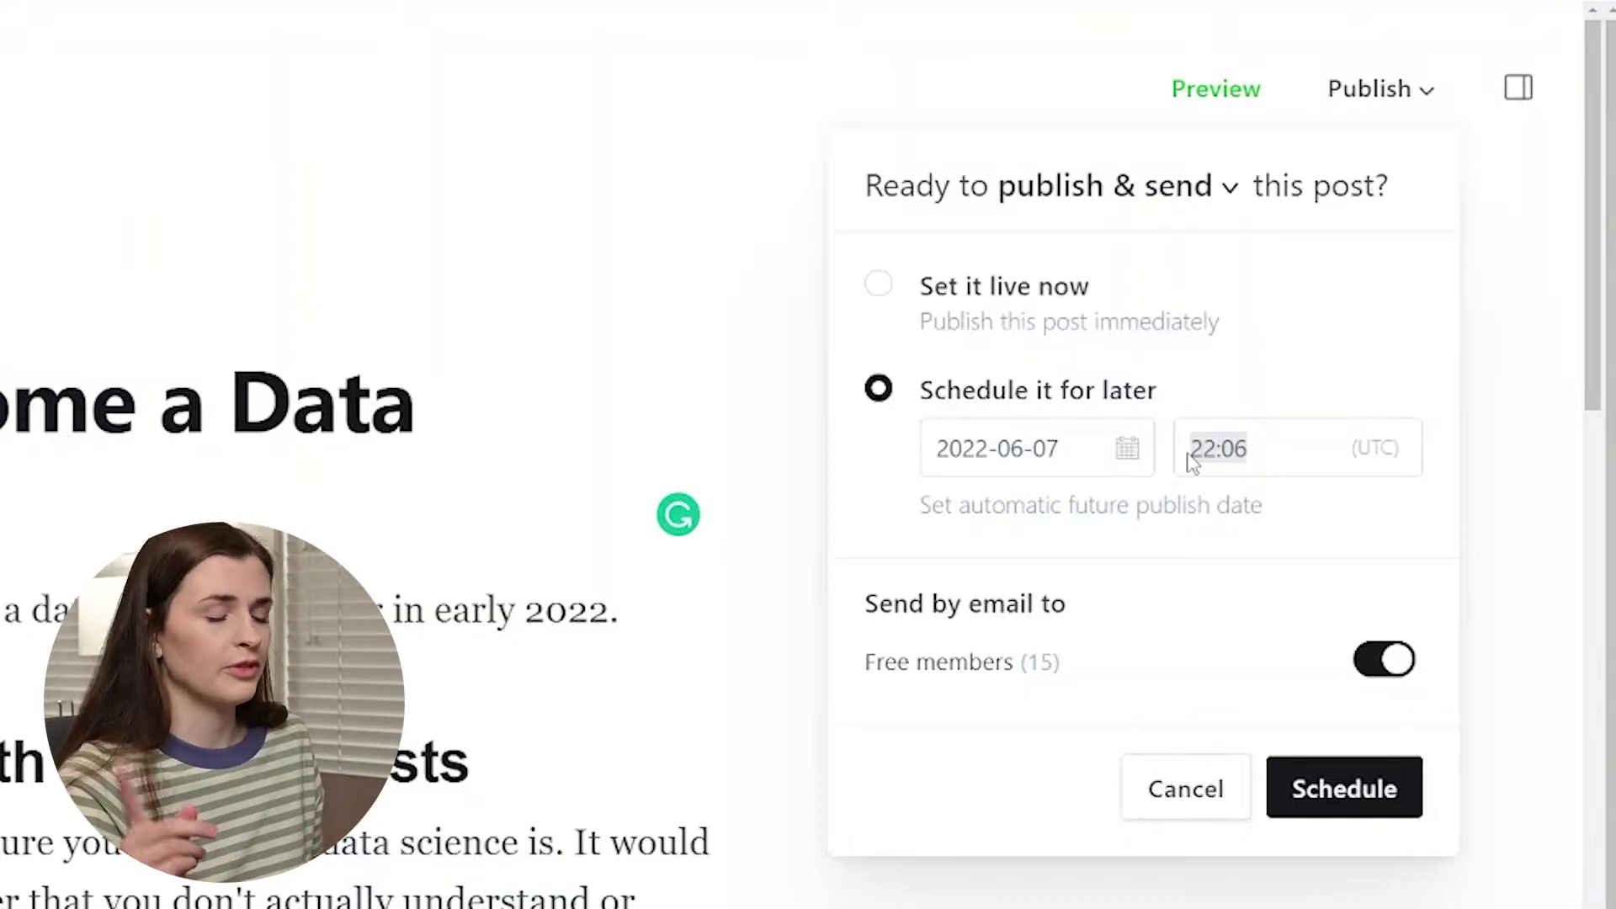
{"action": "type", "text": "15:00"}
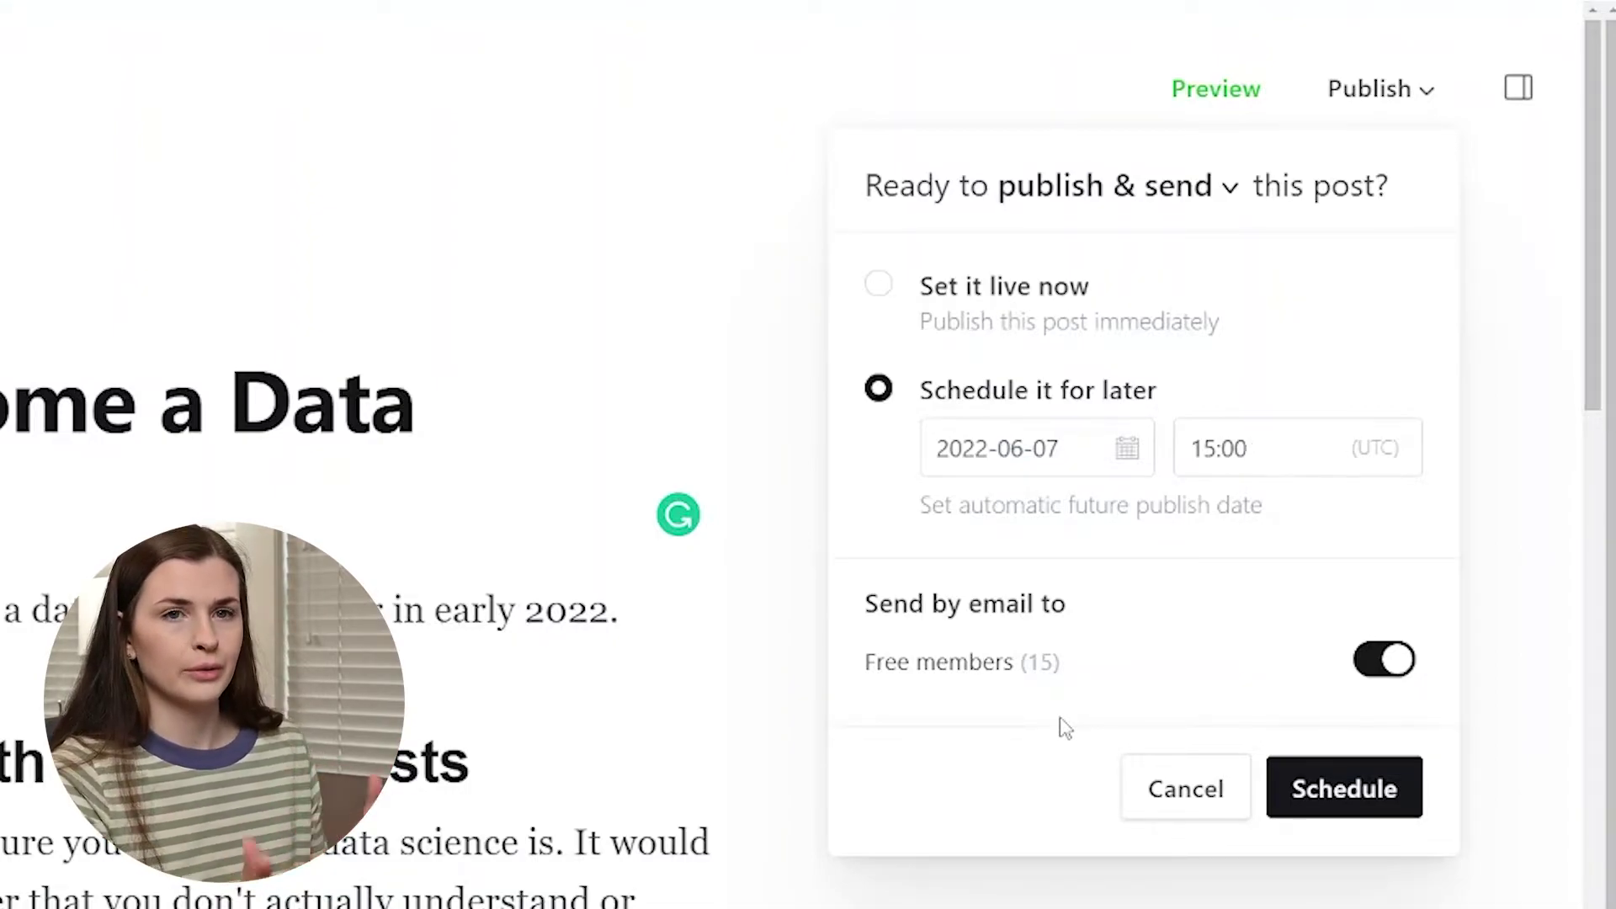
{"action": "left_click", "coordinate": [1284, 779]}
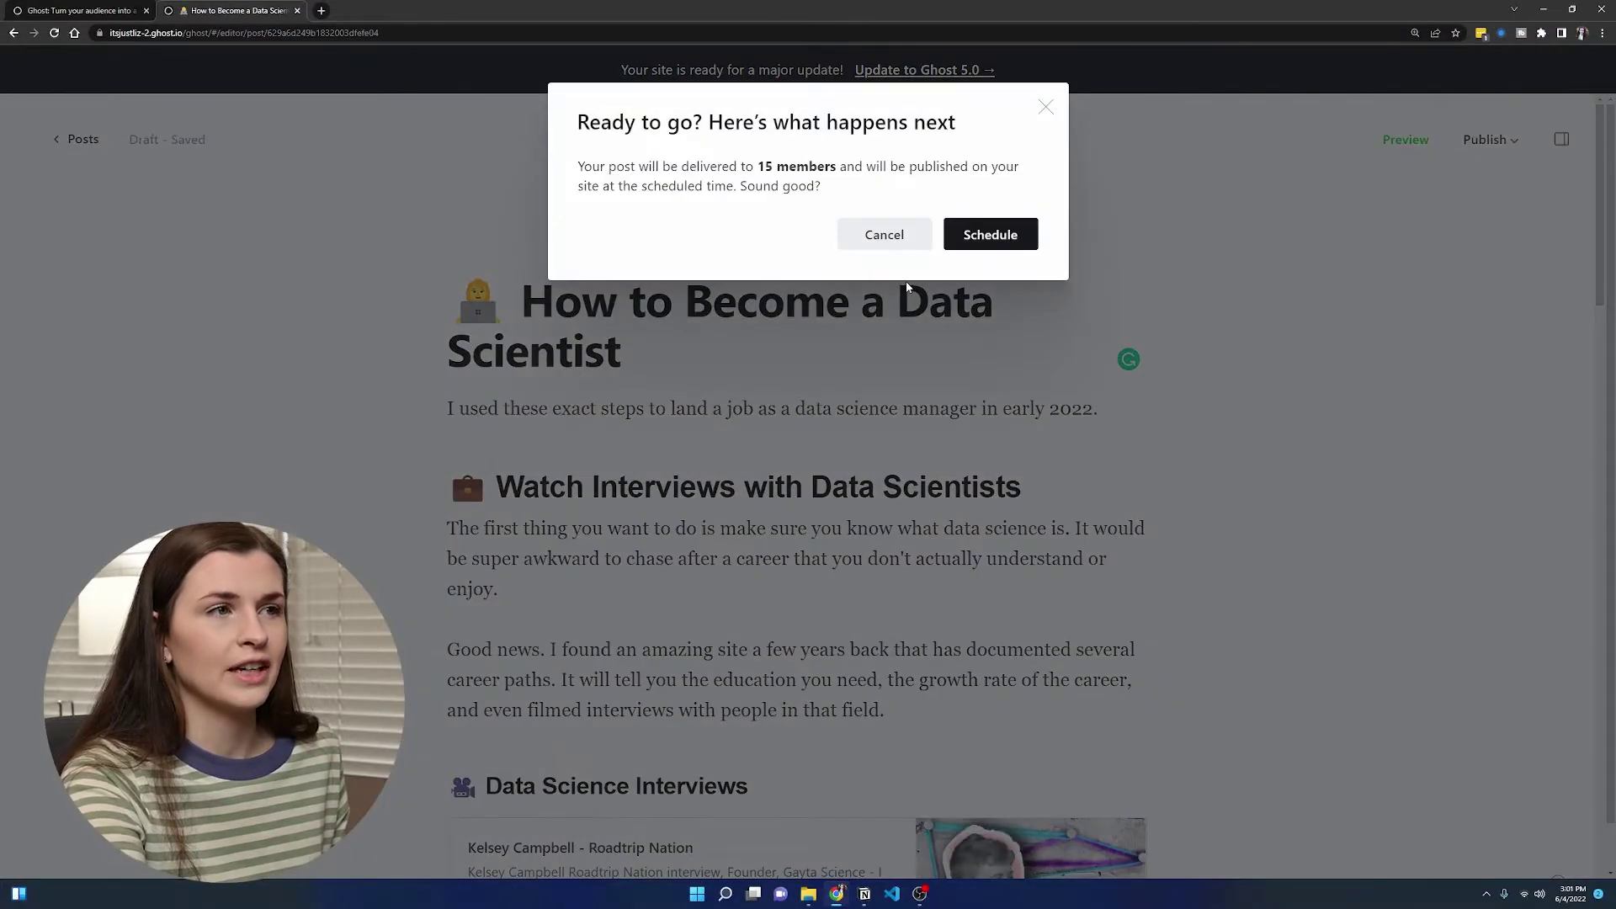
{"action": "left_click", "coordinate": [906, 238]}
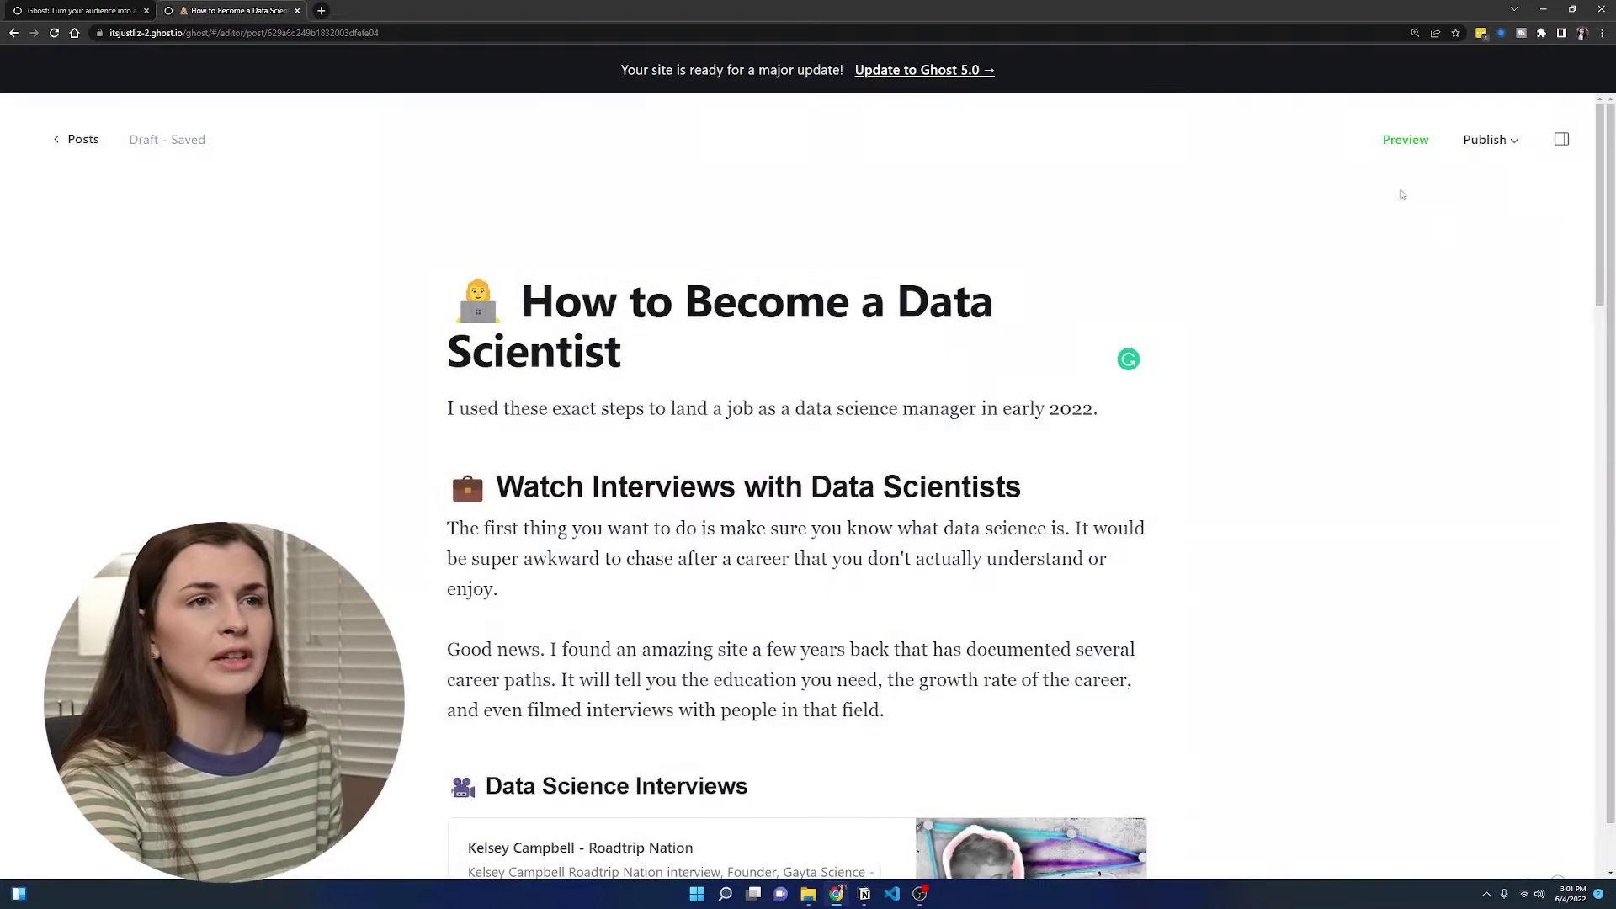
Preview the post full-screen on desktop, then in the mobile view
{"action": "left_click", "coordinate": [1404, 140]}
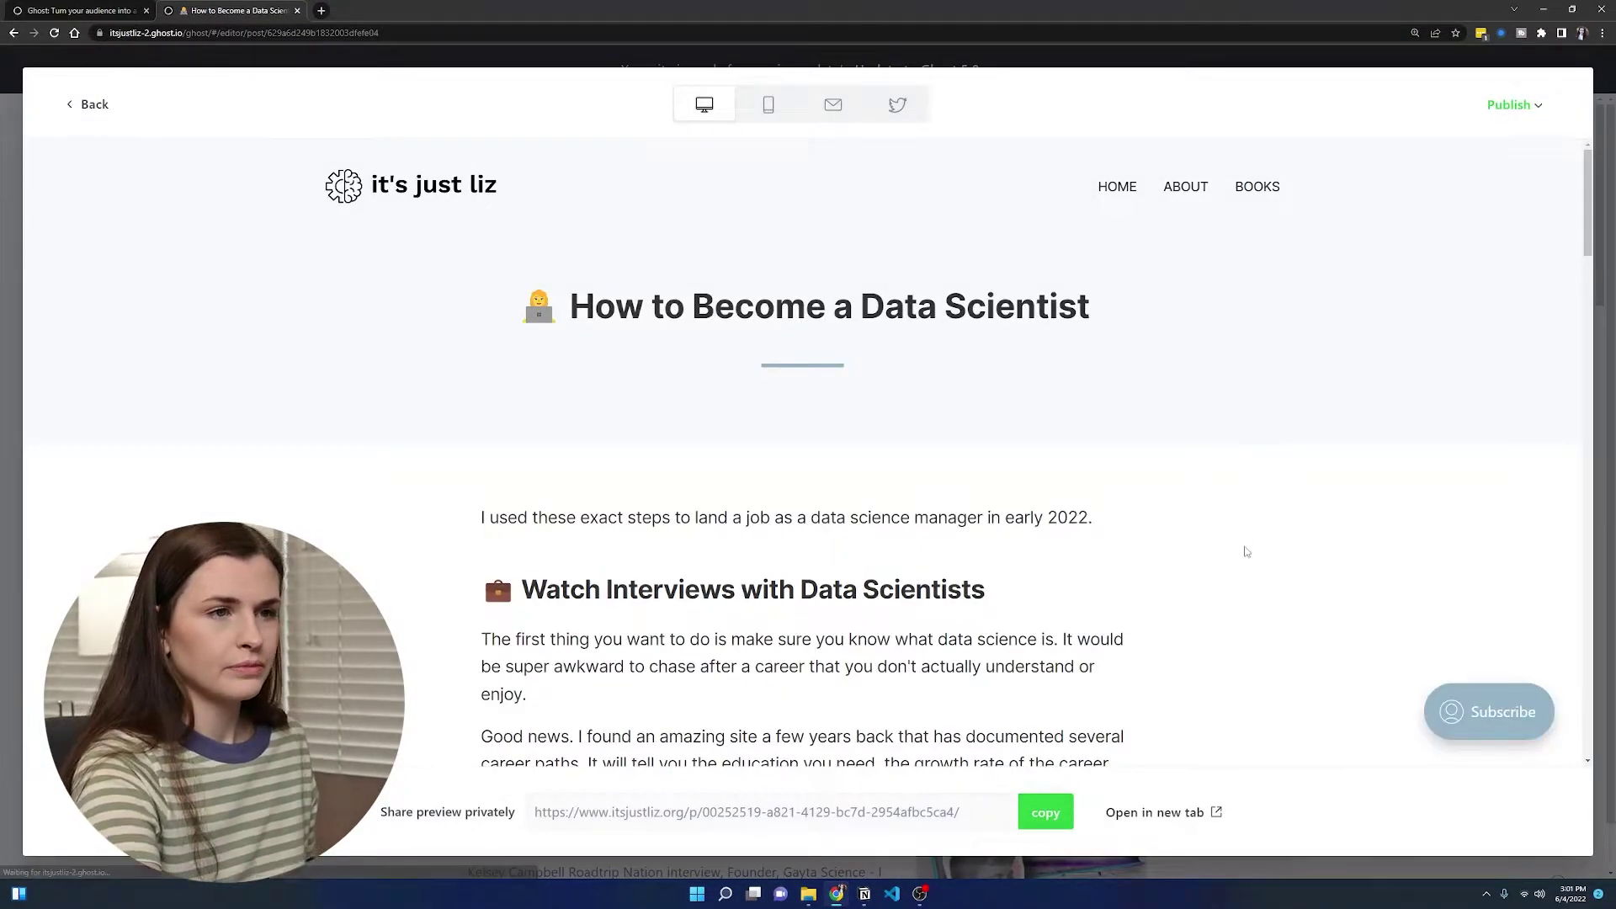
{"action": "scroll", "coordinate": [1245, 548], "scroll_direction": "down", "scroll_amount": 1}
{"action": "scroll", "coordinate": [1247, 553], "scroll_direction": "up", "scroll_amount": 1}
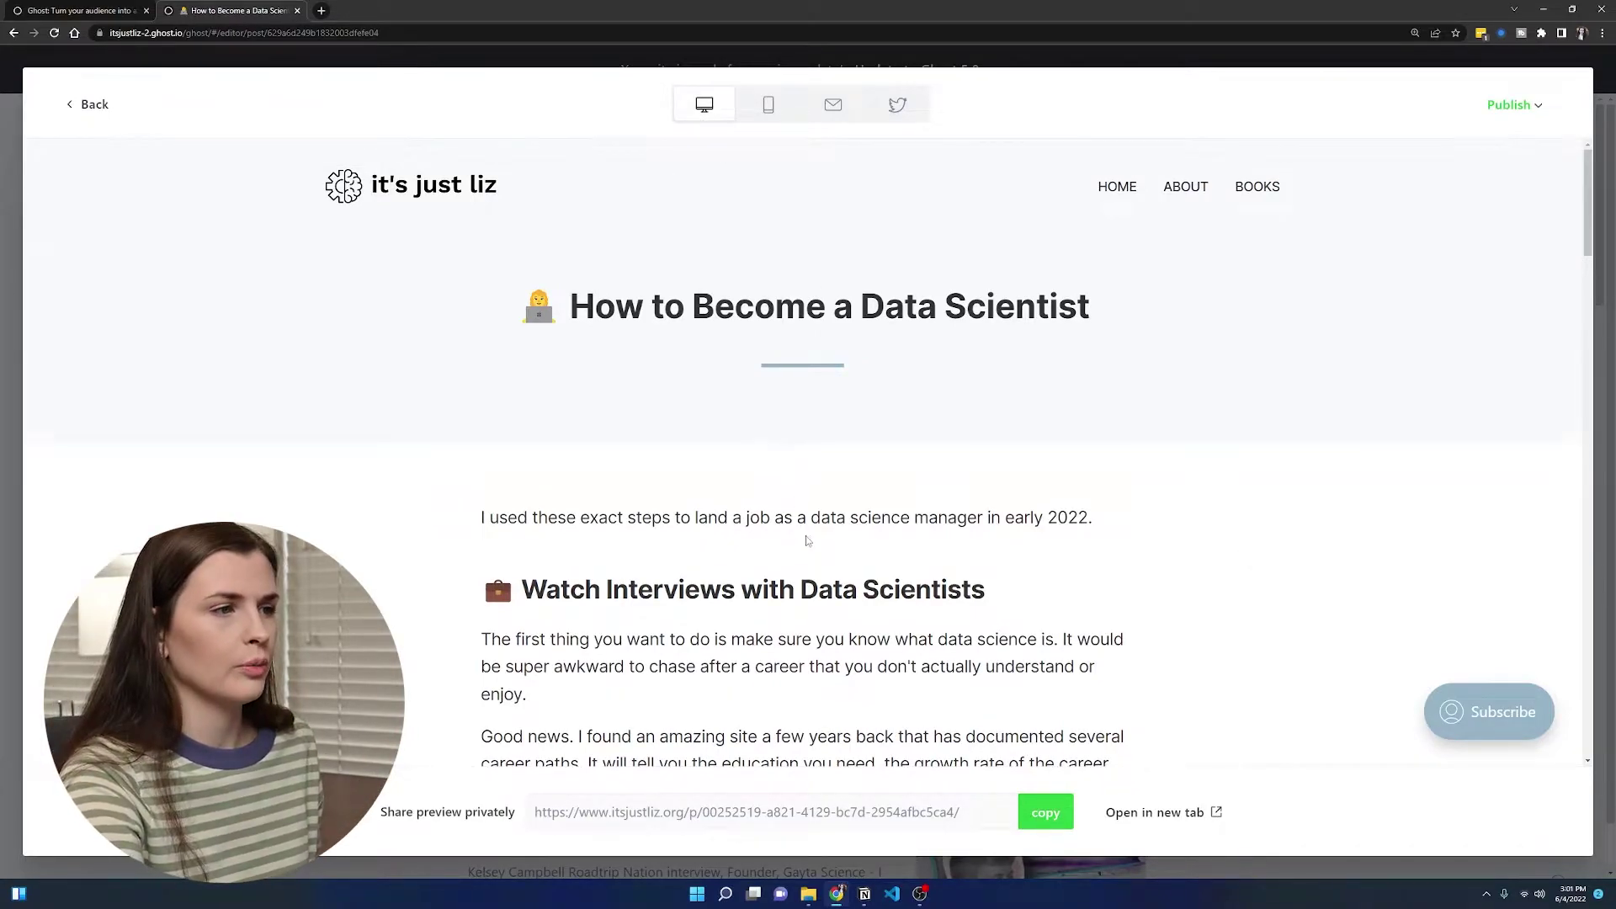
{"action": "scroll", "coordinate": [807, 552], "scroll_direction": "down", "scroll_amount": 10}
{"action": "scroll", "coordinate": [807, 552], "scroll_direction": "down", "scroll_amount": 10}
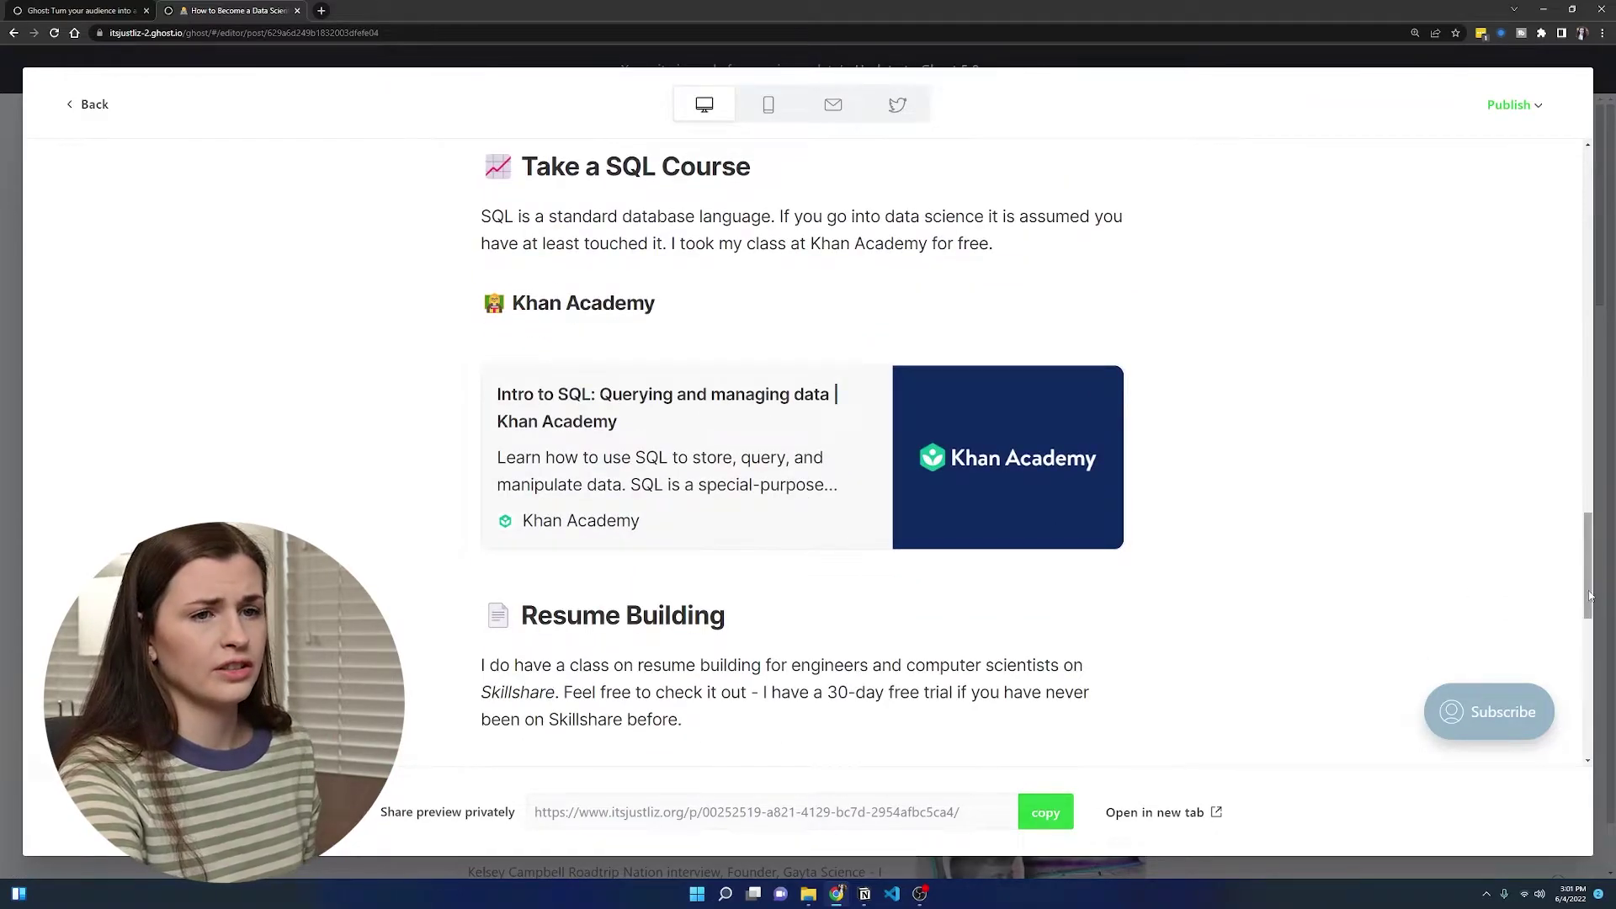
{"action": "left_click_drag", "start_coordinate": [1589, 594], "coordinate": [1361, 180]}
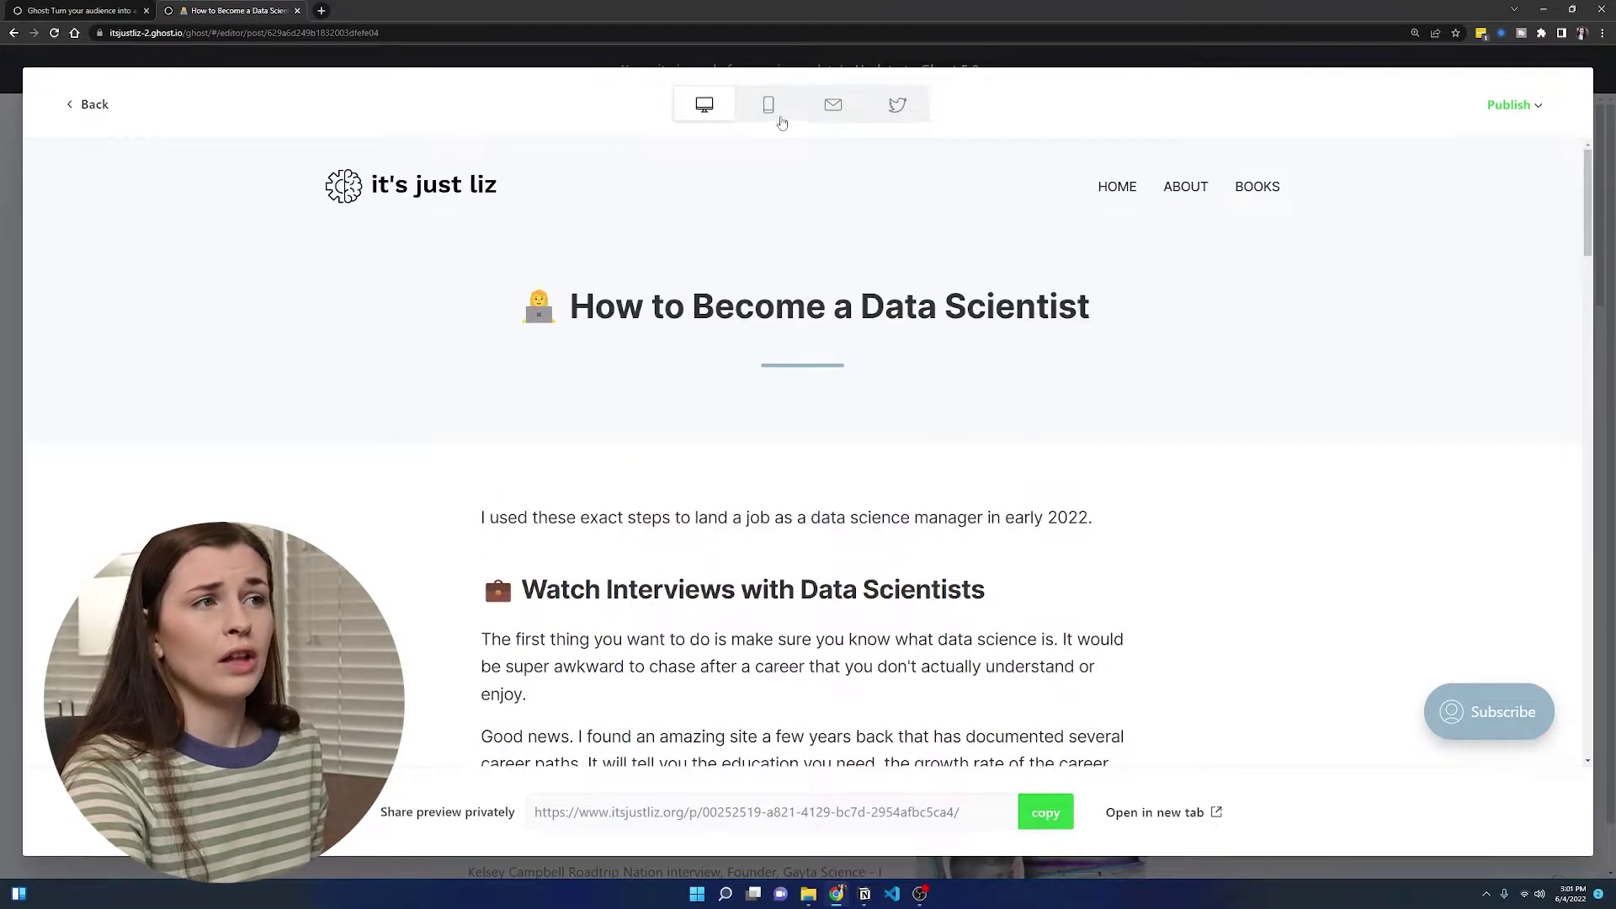
{"action": "left_click", "coordinate": [779, 118]}
{"action": "scroll", "coordinate": [926, 387], "scroll_direction": "down", "scroll_amount": 3}
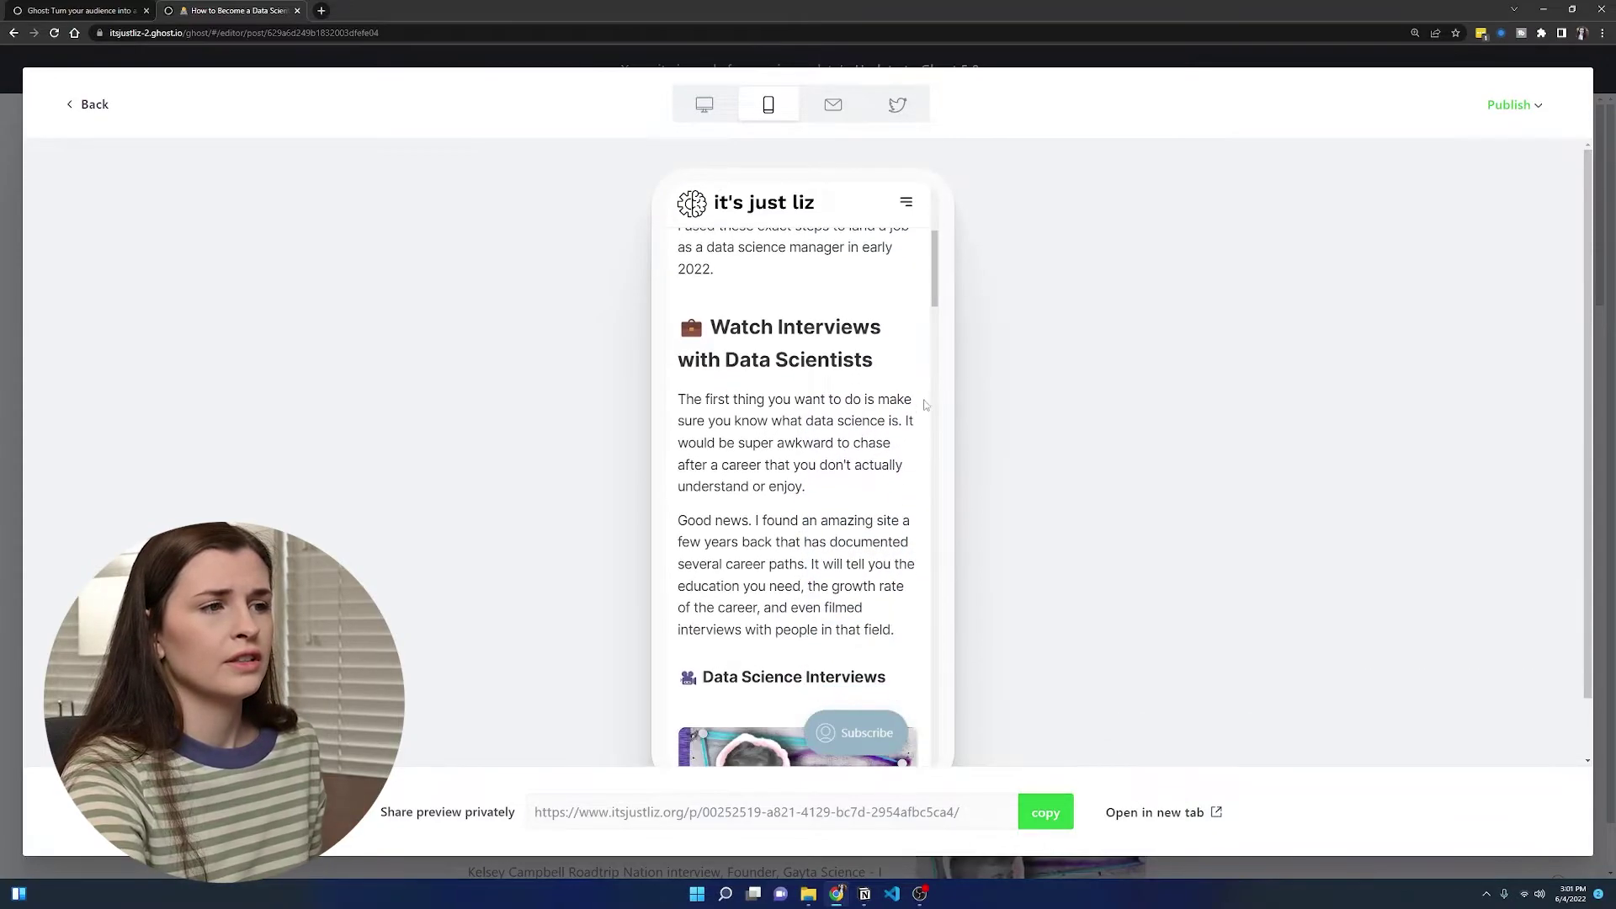
{"action": "scroll", "coordinate": [925, 405], "scroll_direction": "down", "scroll_amount": 8}
{"action": "scroll", "coordinate": [913, 501], "scroll_direction": "down", "scroll_amount": 4}
Review the email version of the post, then its social share previews
{"action": "left_click", "coordinate": [821, 112]}
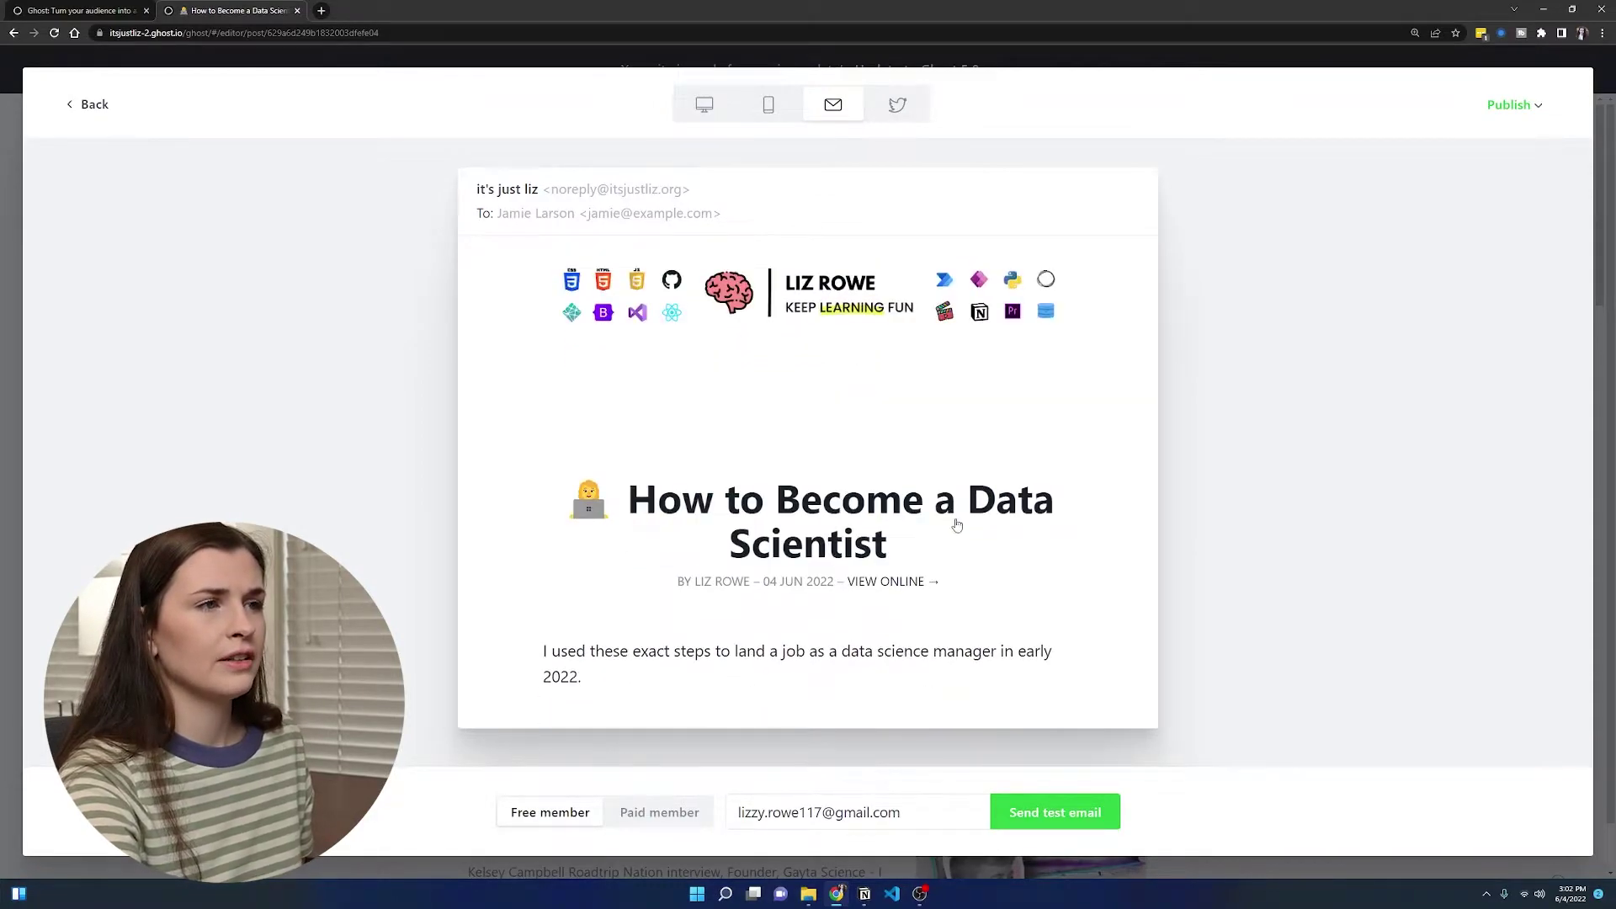
{"action": "scroll", "coordinate": [773, 543], "scroll_direction": "down", "scroll_amount": 1}
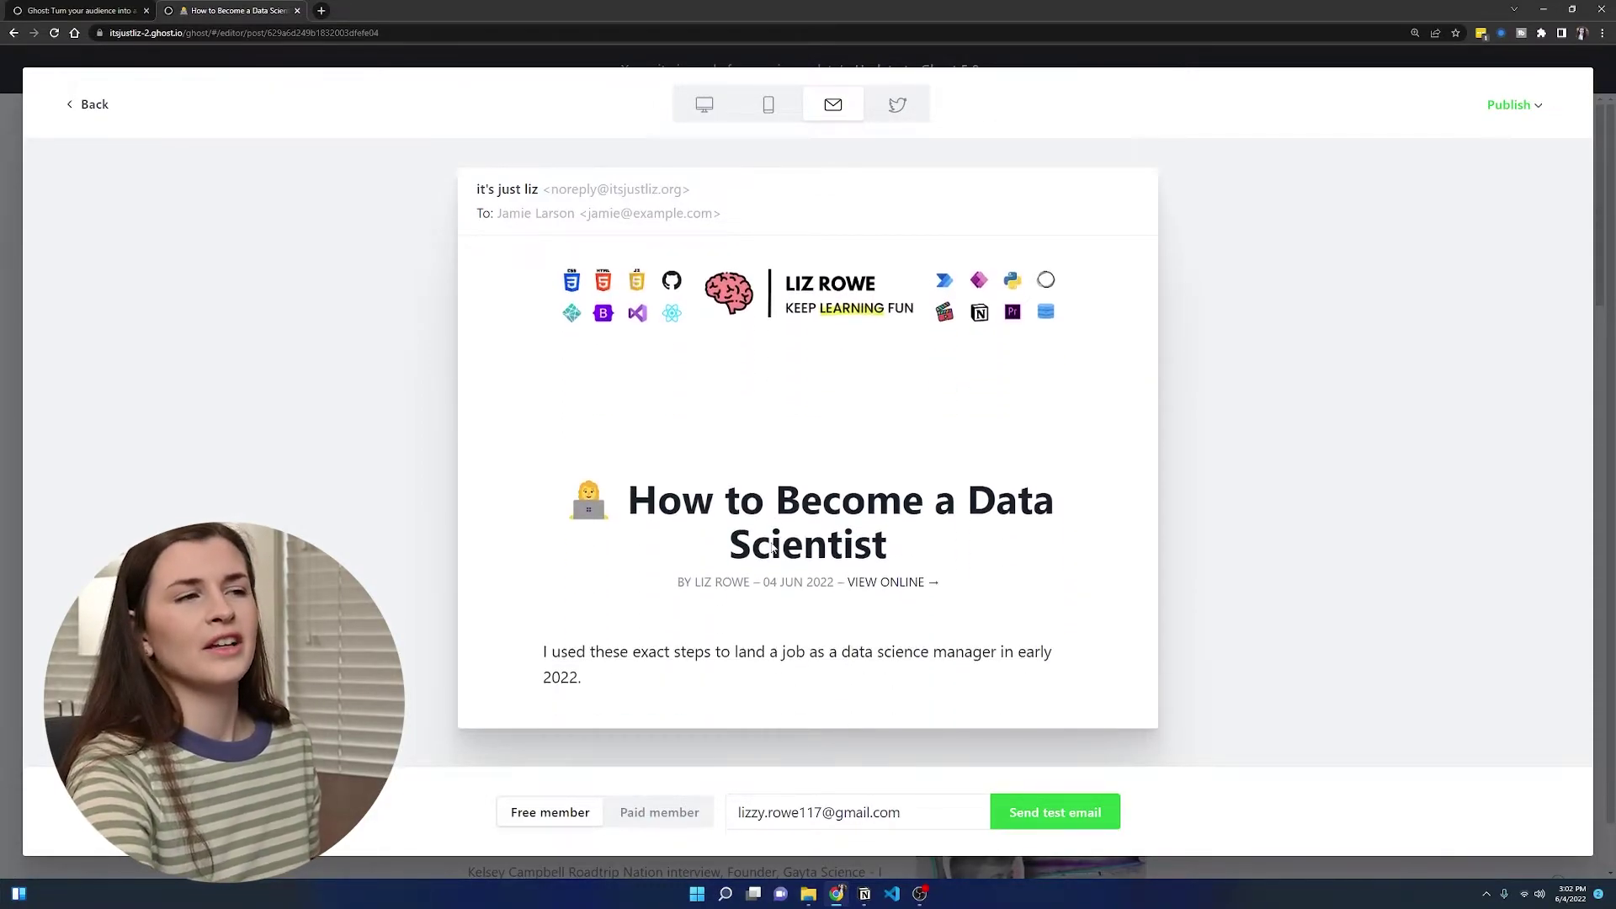
{"action": "scroll", "coordinate": [790, 468], "scroll_direction": "down", "scroll_amount": 5}
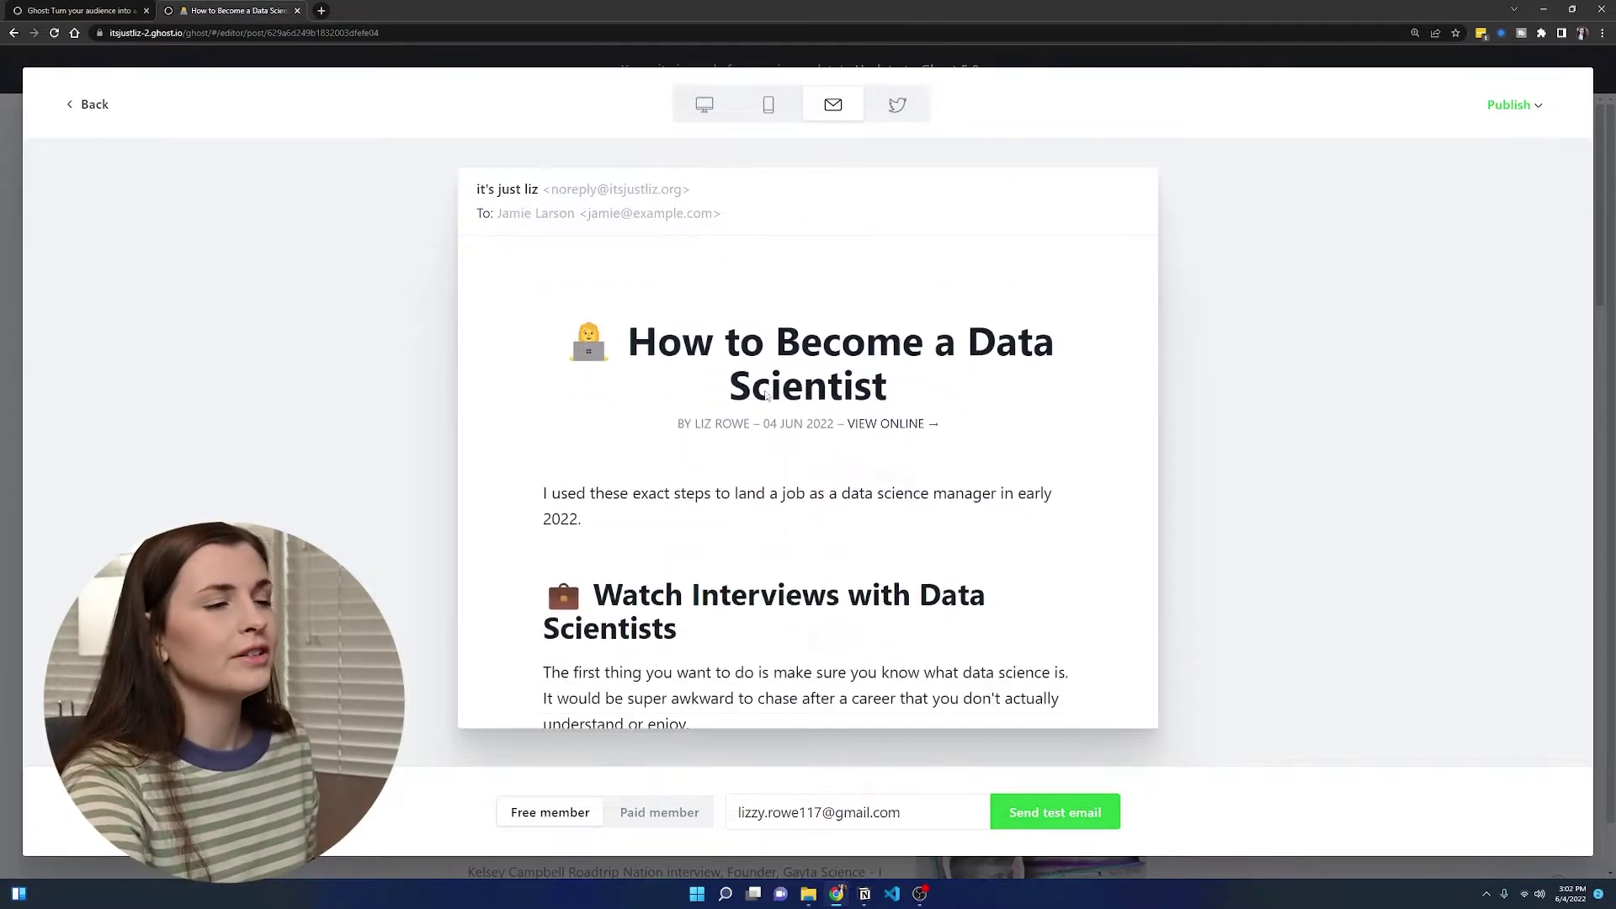
{"action": "scroll", "coordinate": [779, 417], "scroll_direction": "down", "scroll_amount": 15}
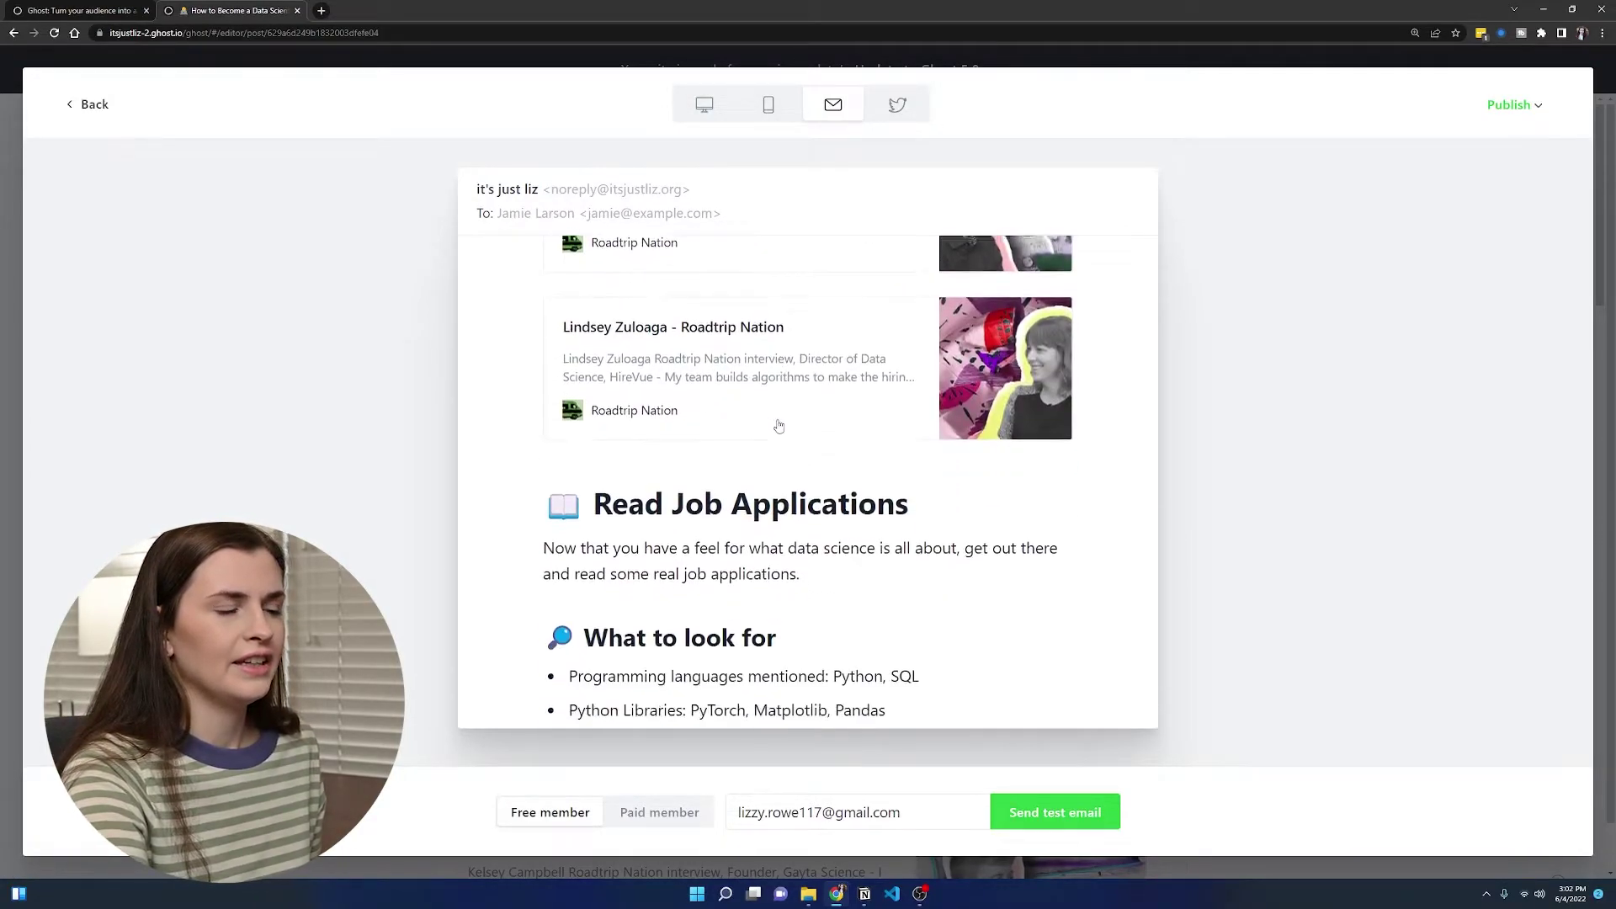
{"action": "scroll", "coordinate": [780, 422], "scroll_direction": "down", "scroll_amount": 3}
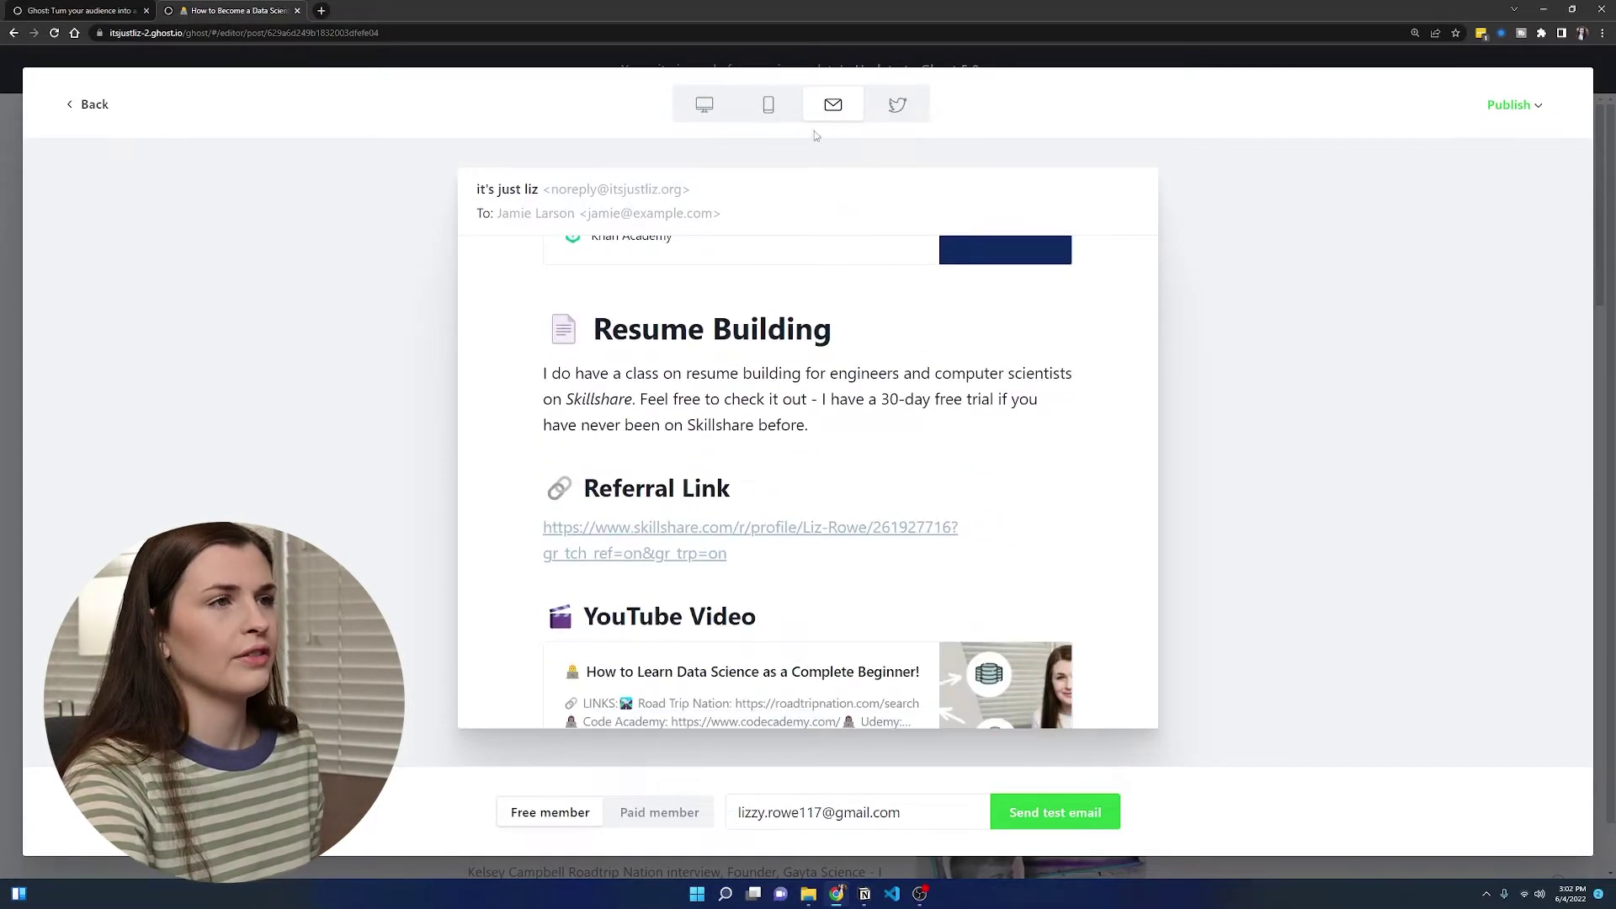
{"action": "left_click", "coordinate": [898, 107]}
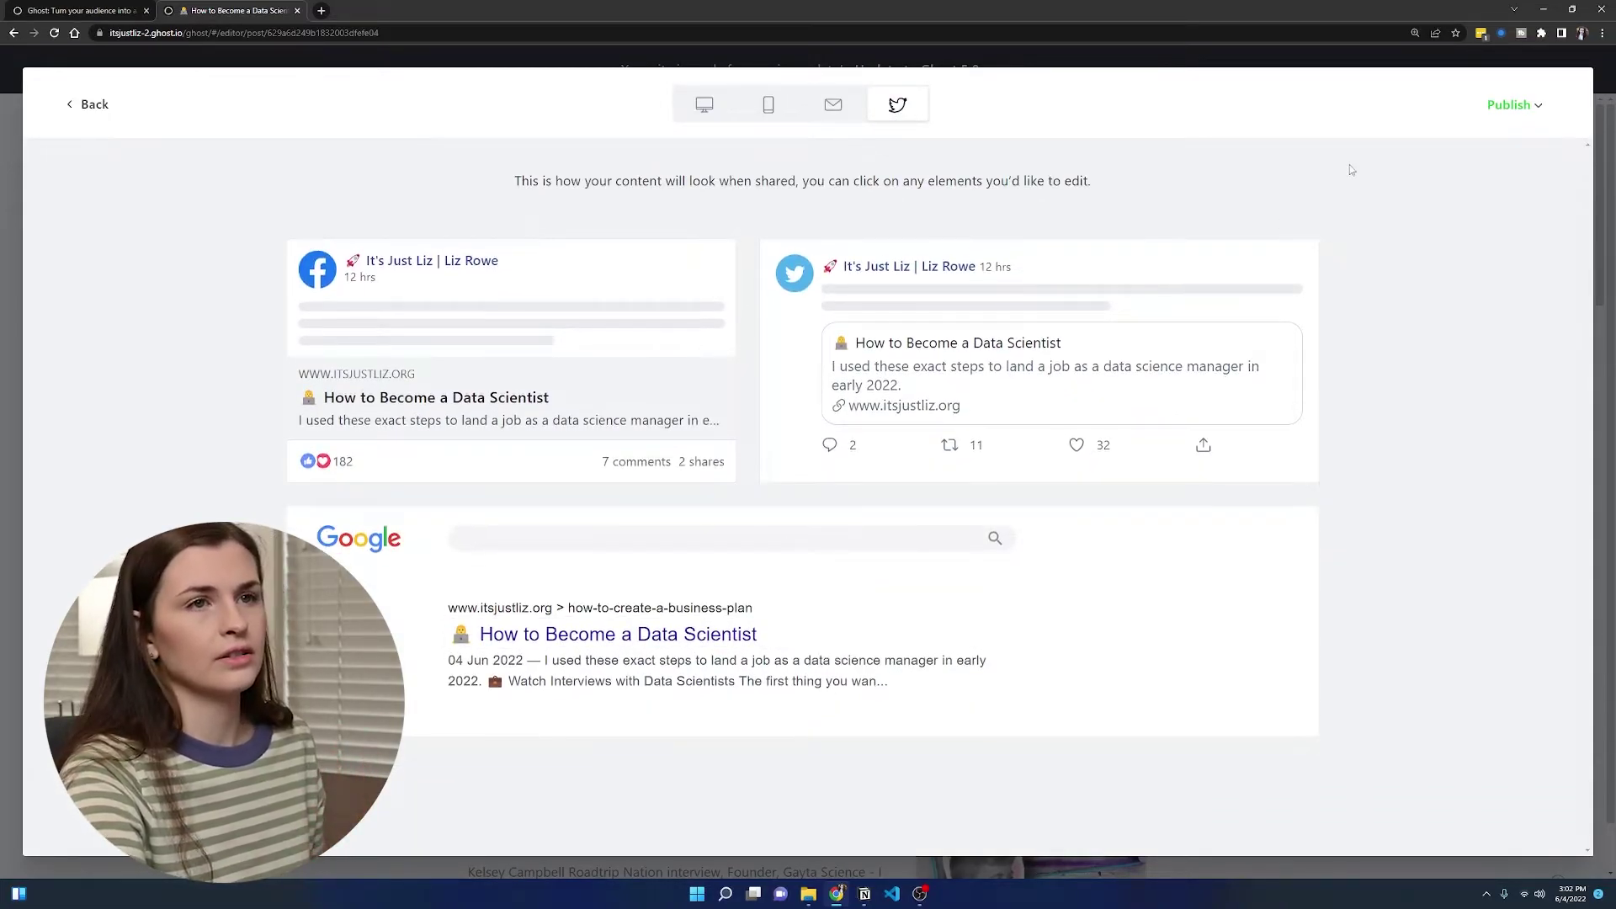
Schedule the post for 07 Jun 2022 at 15:00 UTC, confirm it, and return to the editor
{"action": "left_click", "coordinate": [1497, 106]}
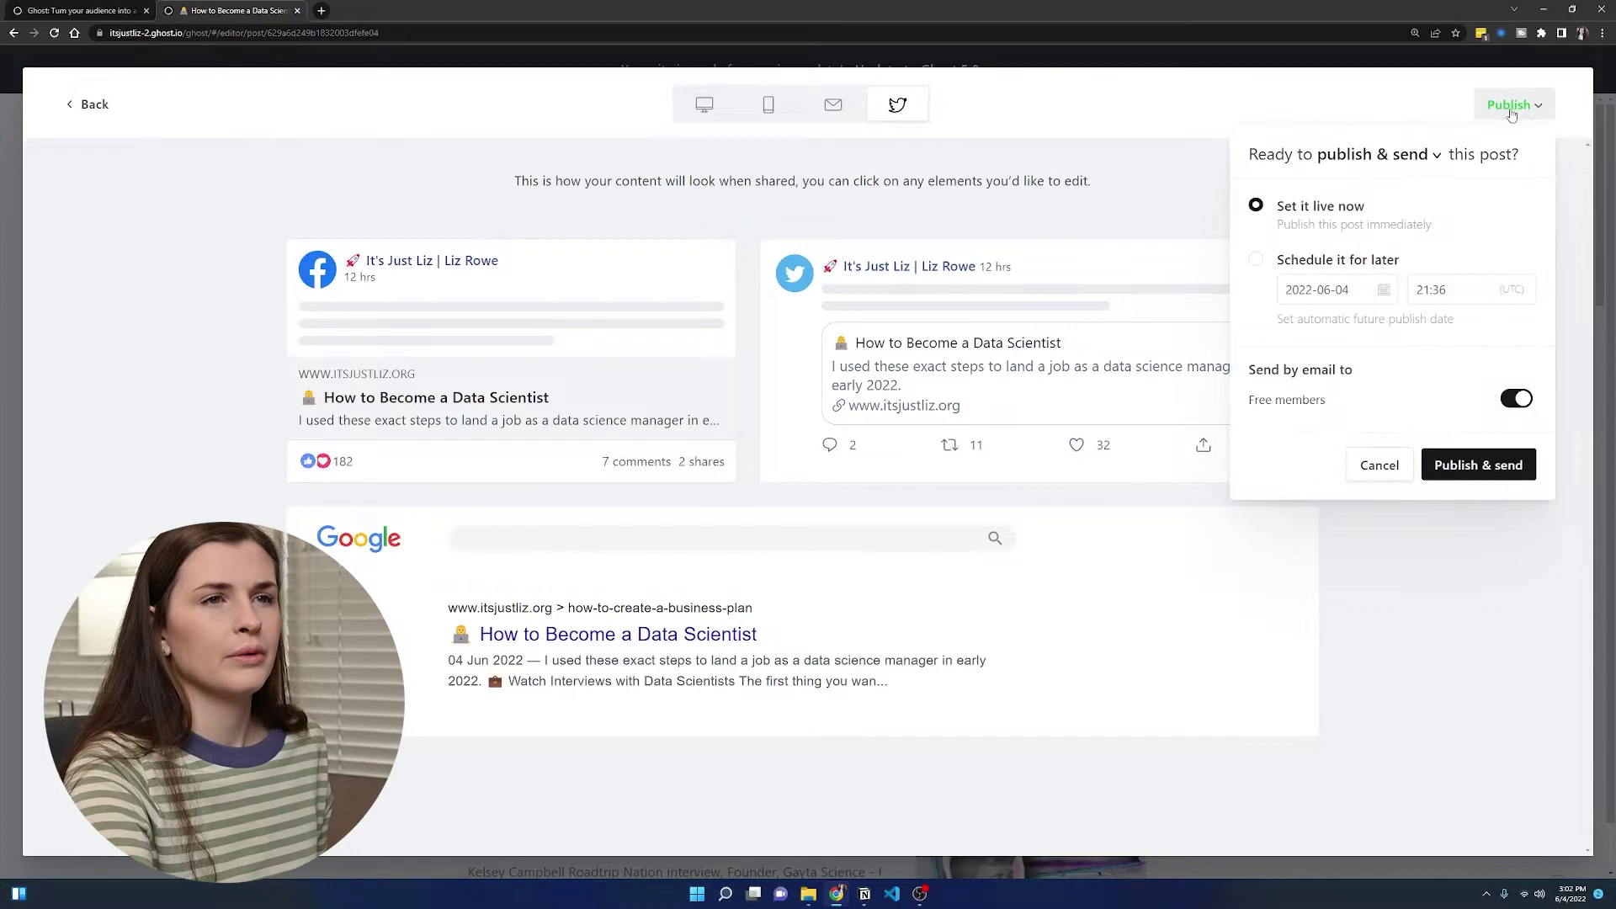
{"action": "left_click", "coordinate": [1339, 262]}
{"action": "left_click", "coordinate": [1383, 291]}
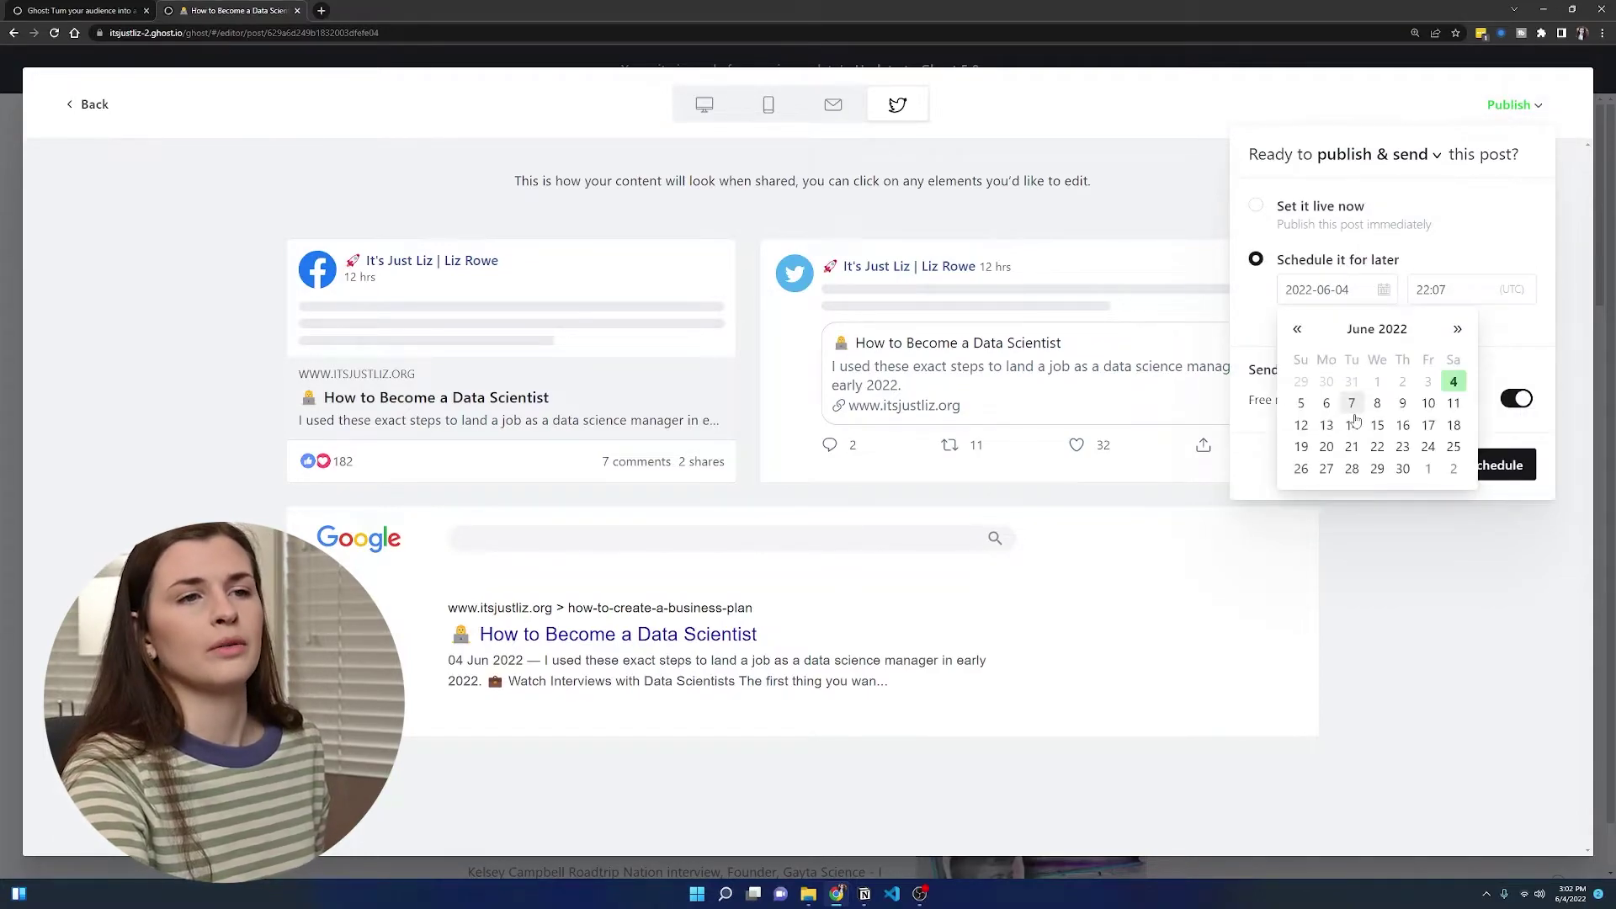
{"action": "left_click", "coordinate": [1353, 402]}
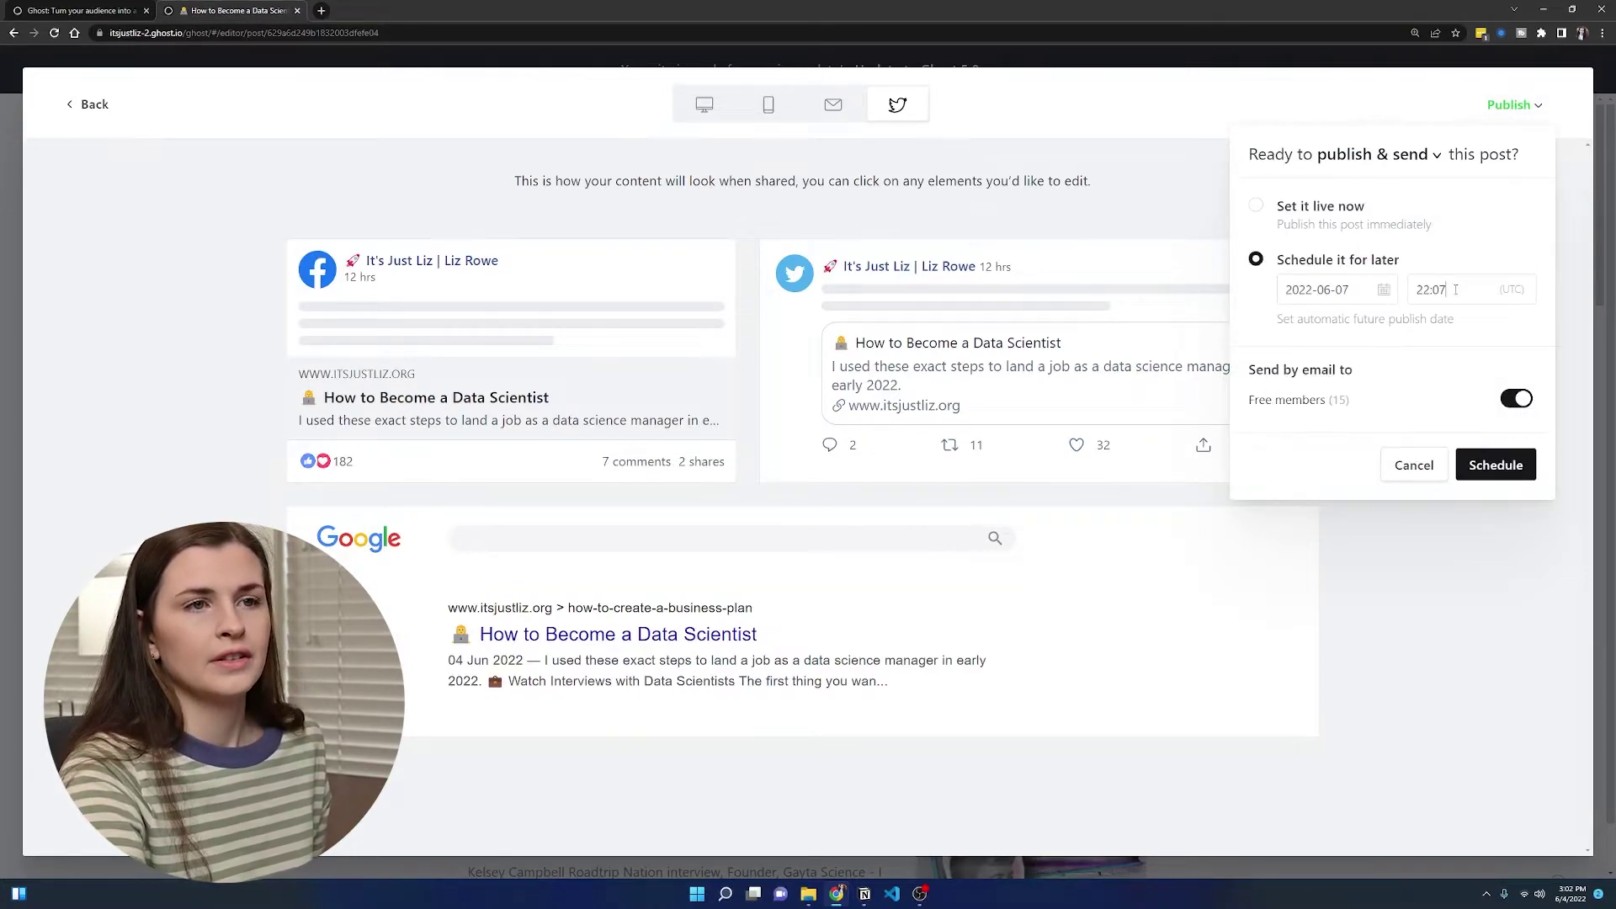
{"action": "left_click_drag", "start_coordinate": [1456, 289], "coordinate": [1392, 288]}
{"action": "type", "text": "15:00"}
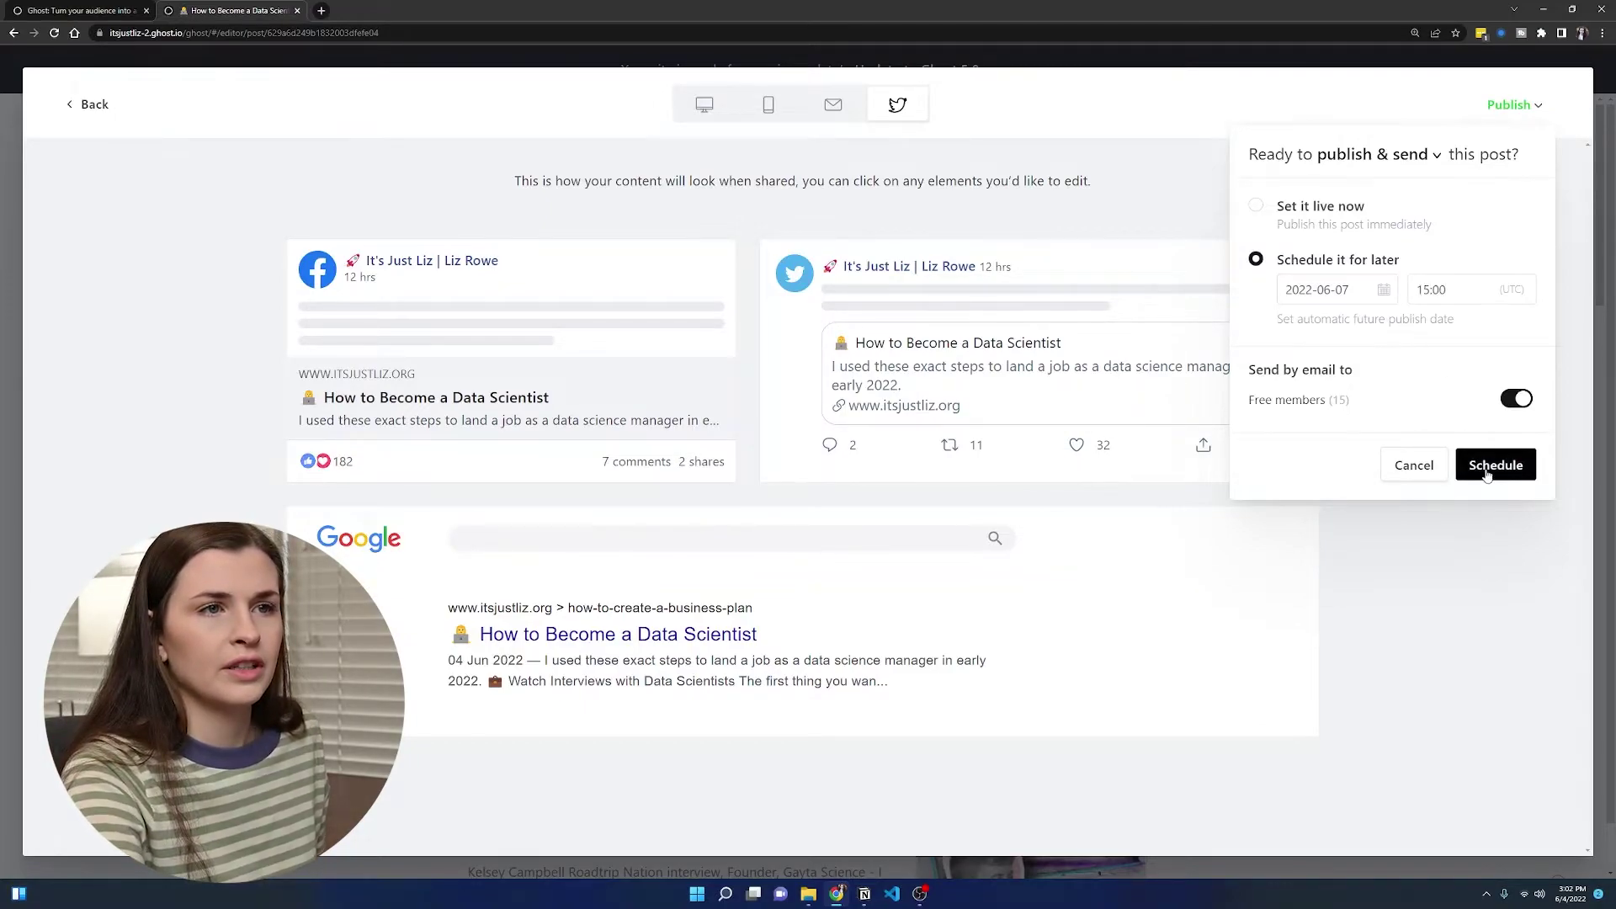
{"action": "left_click", "coordinate": [1488, 465]}
{"action": "left_click", "coordinate": [993, 235]}
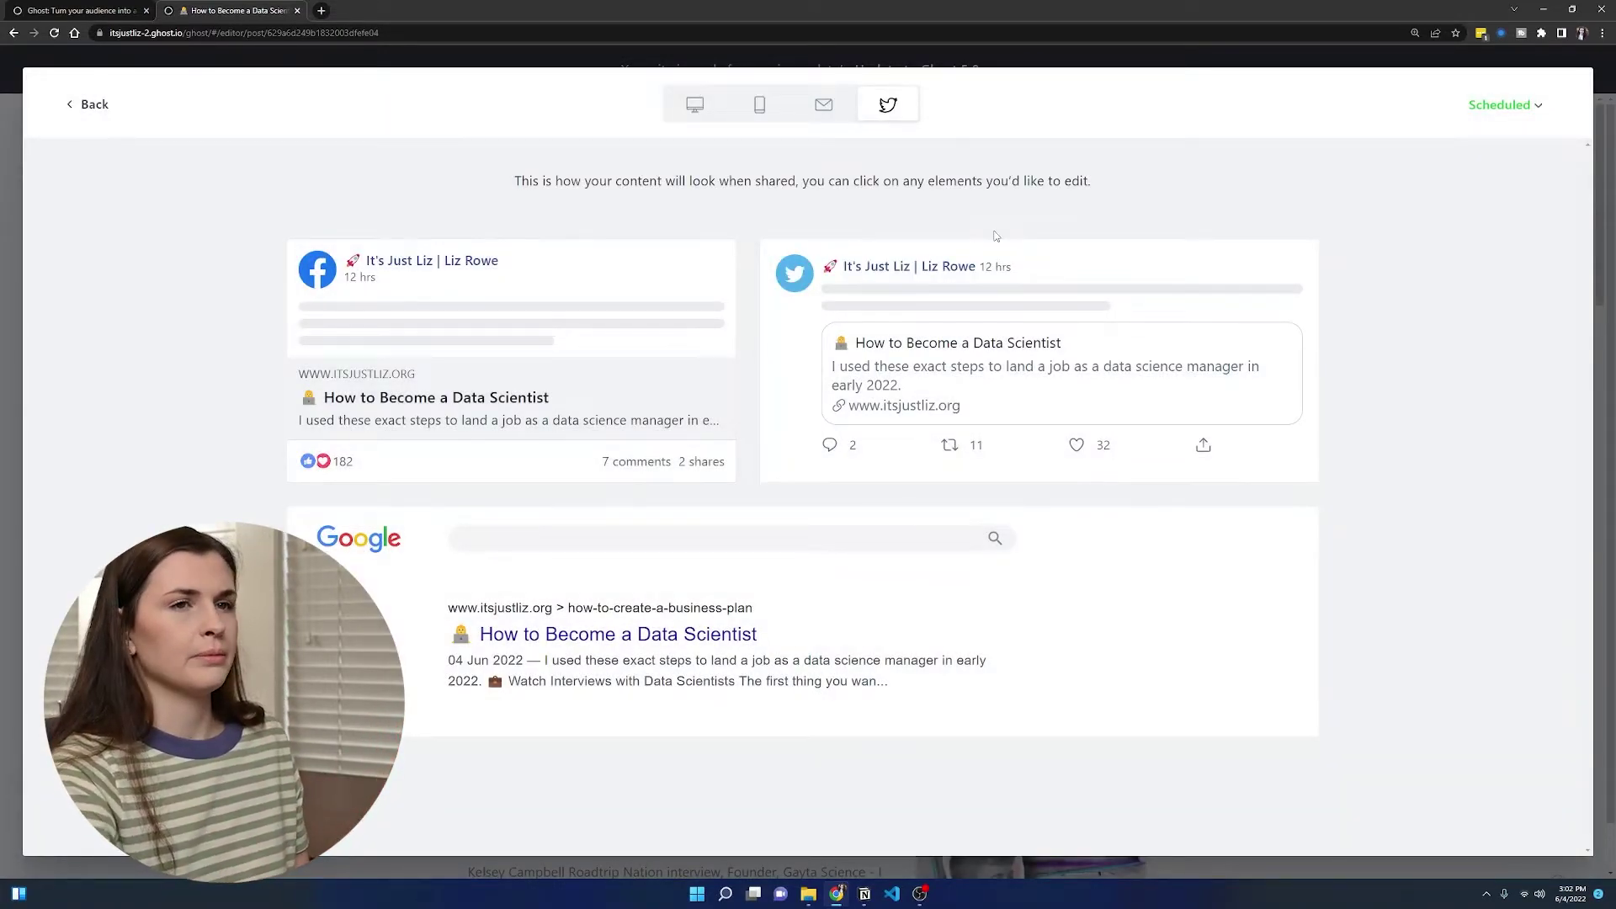
{"action": "left_click", "coordinate": [77, 107]}
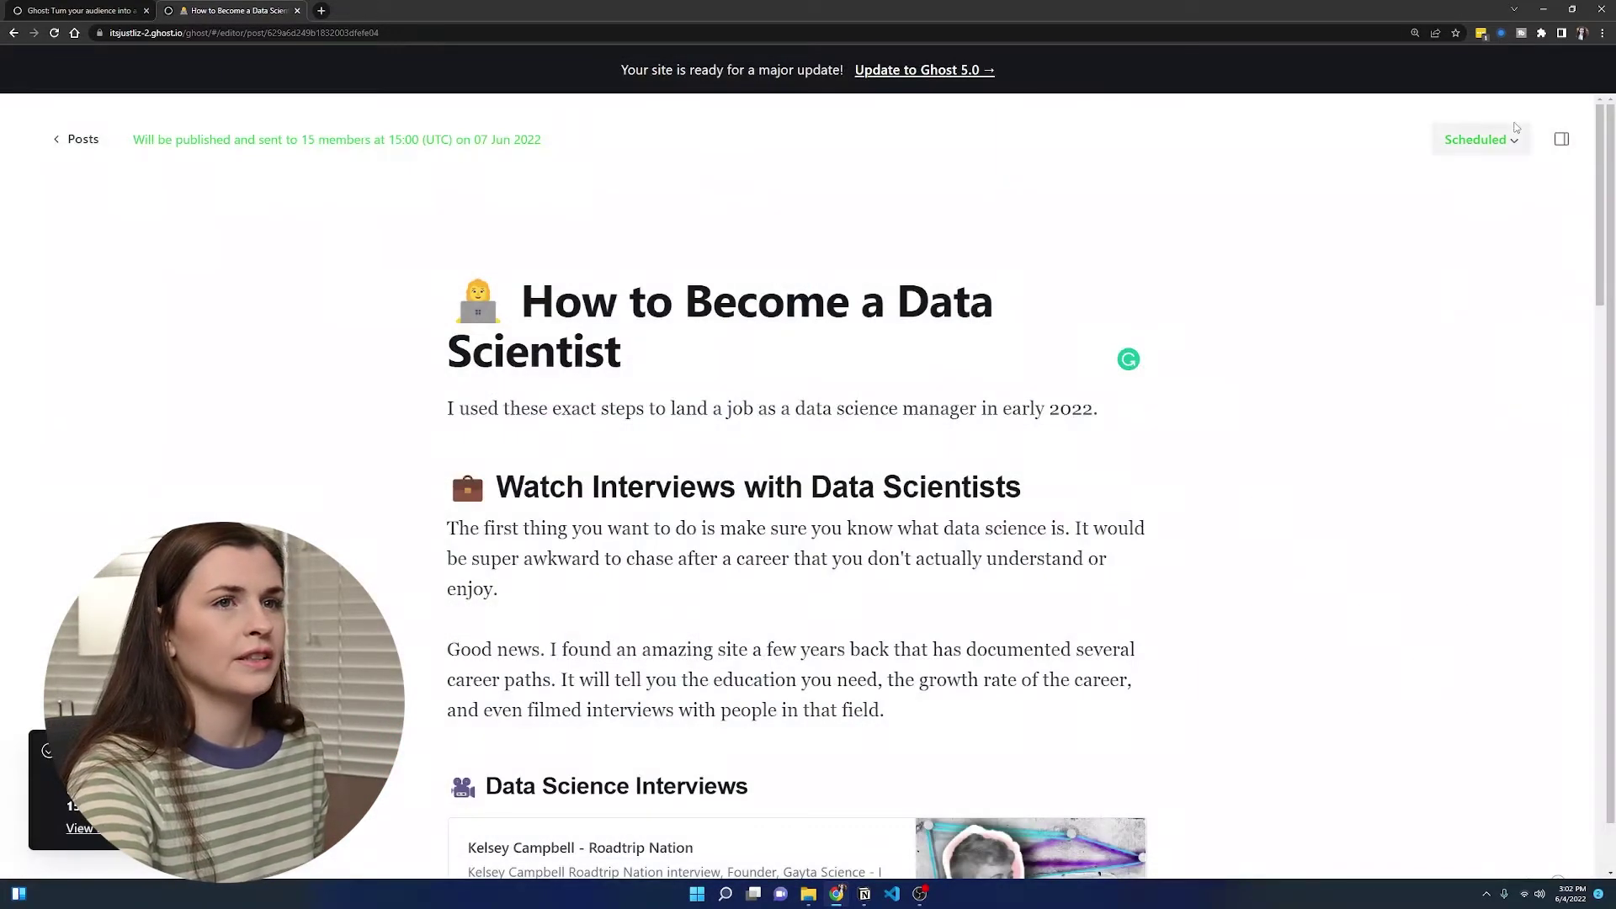
Check the data scientist post's SCHEDULED status in the Posts list, then go to View site
{"action": "left_click", "coordinate": [76, 139]}
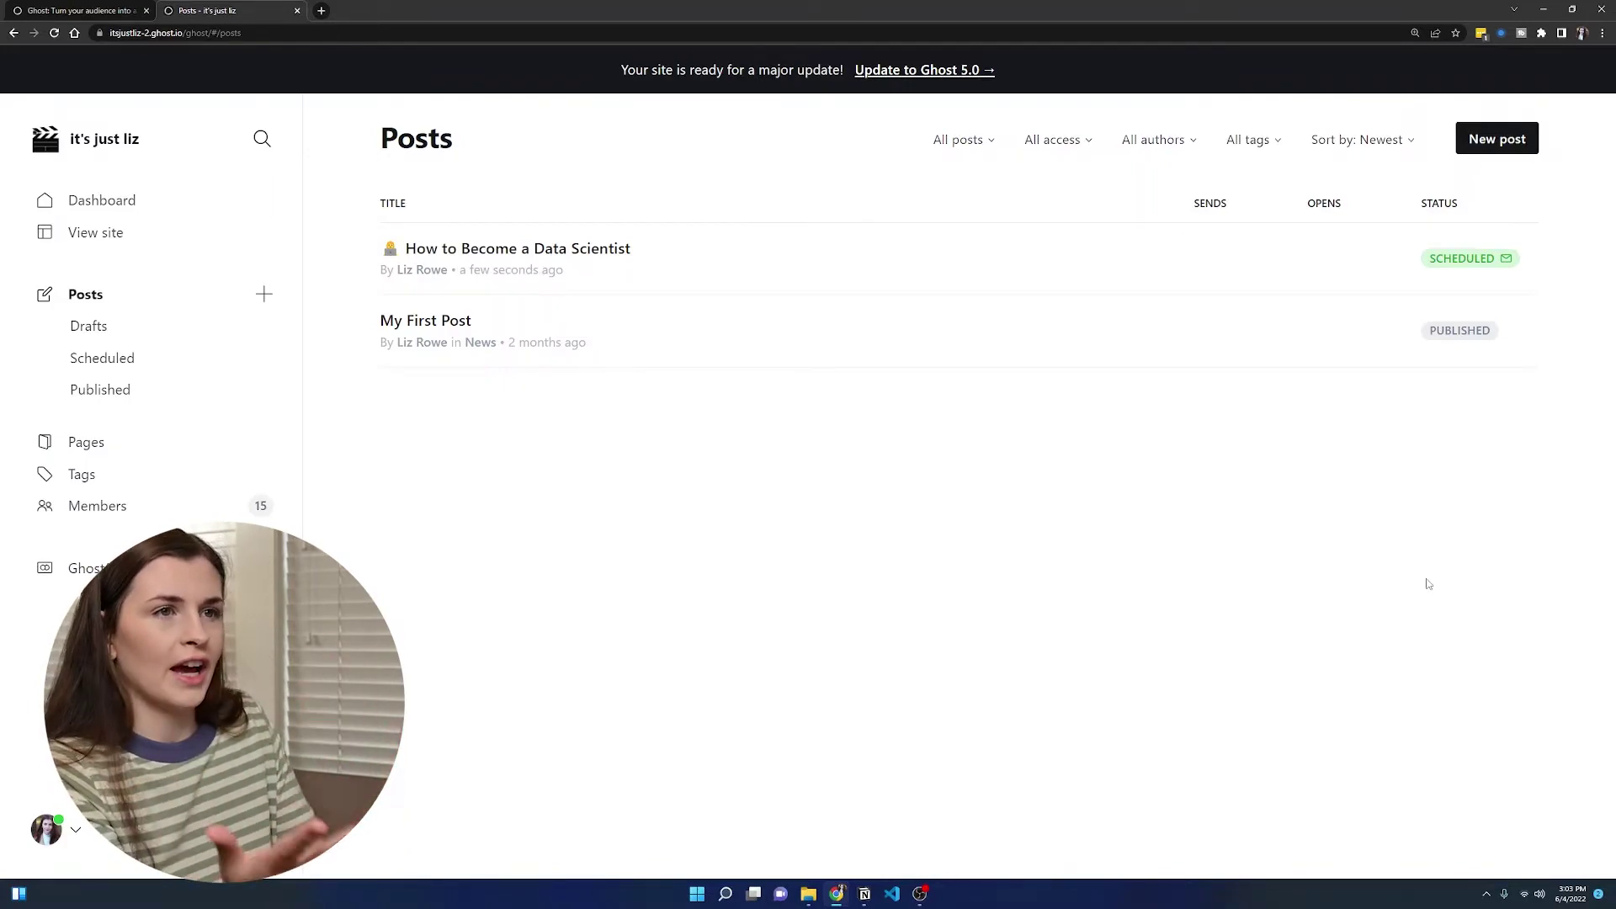
{"action": "mouse_move", "coordinate": [1431, 262]}
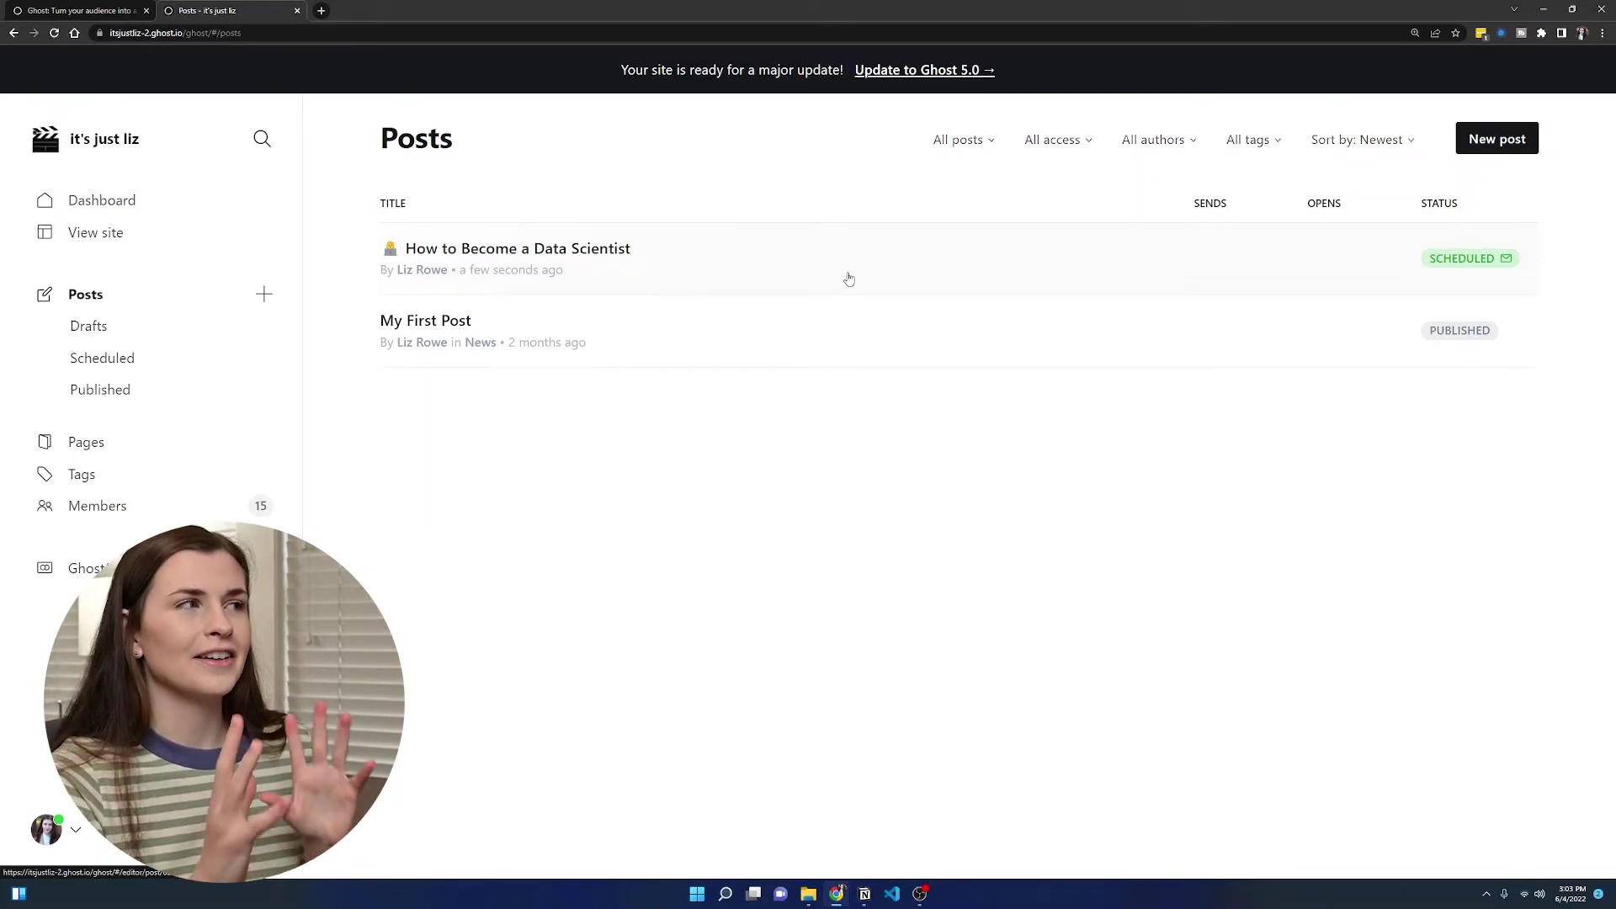
{"action": "left_click", "coordinate": [166, 242]}
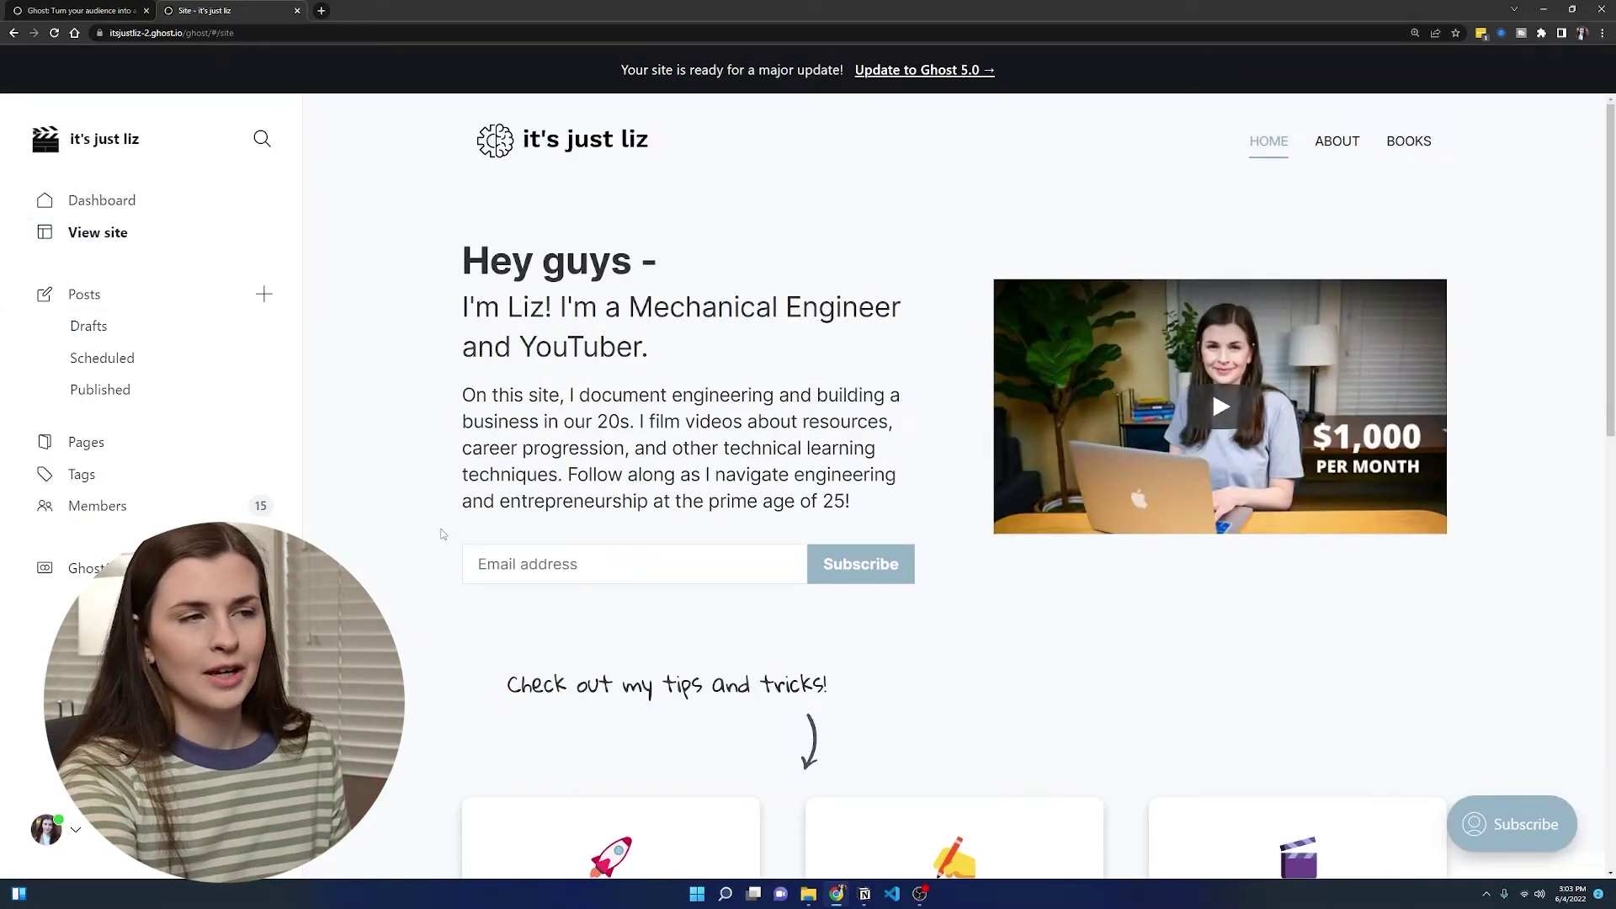
Scroll through the live homepage, where Latest Articles lists only My First Post
{"action": "scroll", "coordinate": [441, 534], "scroll_direction": "down", "scroll_amount": 5}
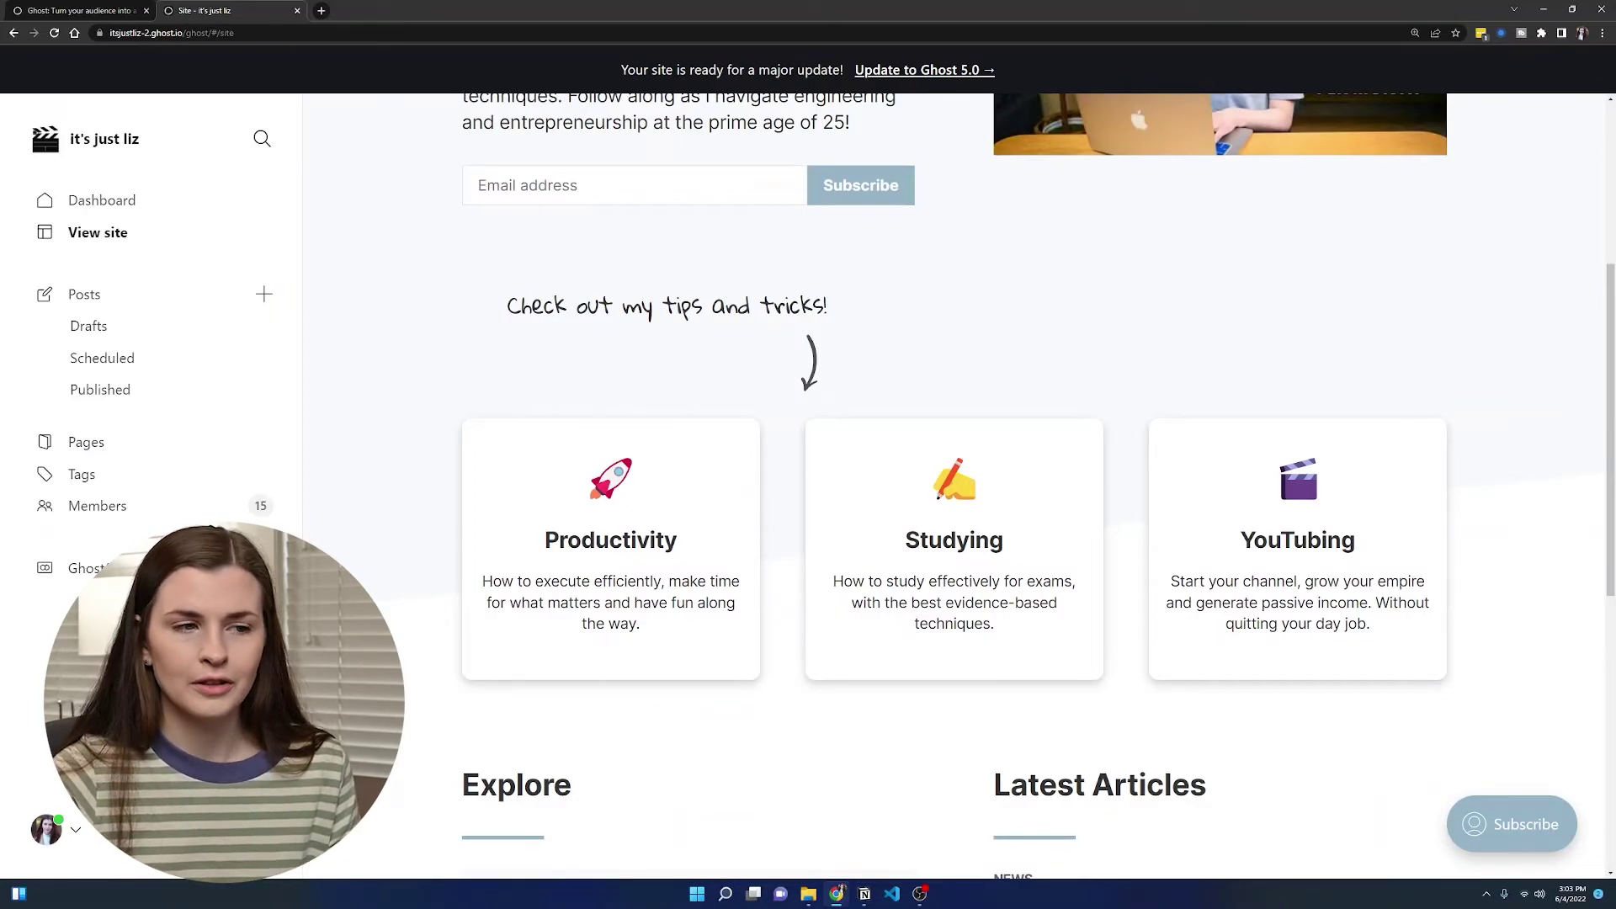
{"action": "scroll", "coordinate": [512, 544], "scroll_direction": "down", "scroll_amount": 7}
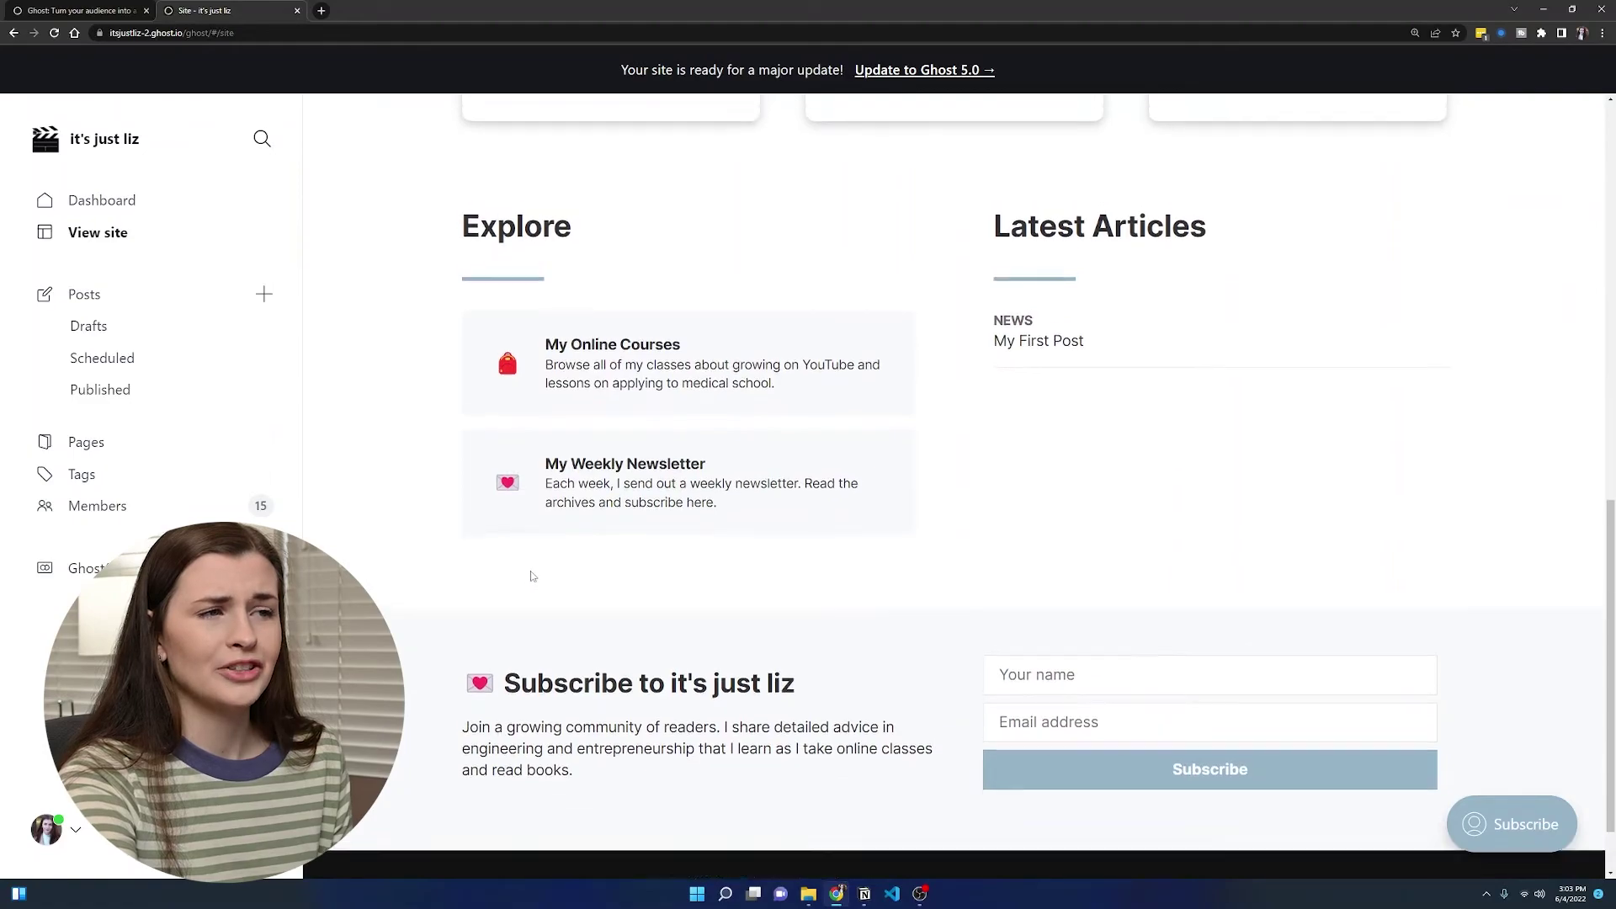
{"action": "scroll", "coordinate": [532, 577], "scroll_direction": "up", "scroll_amount": 6}
{"action": "scroll", "coordinate": [532, 577], "scroll_direction": "up", "scroll_amount": 5}
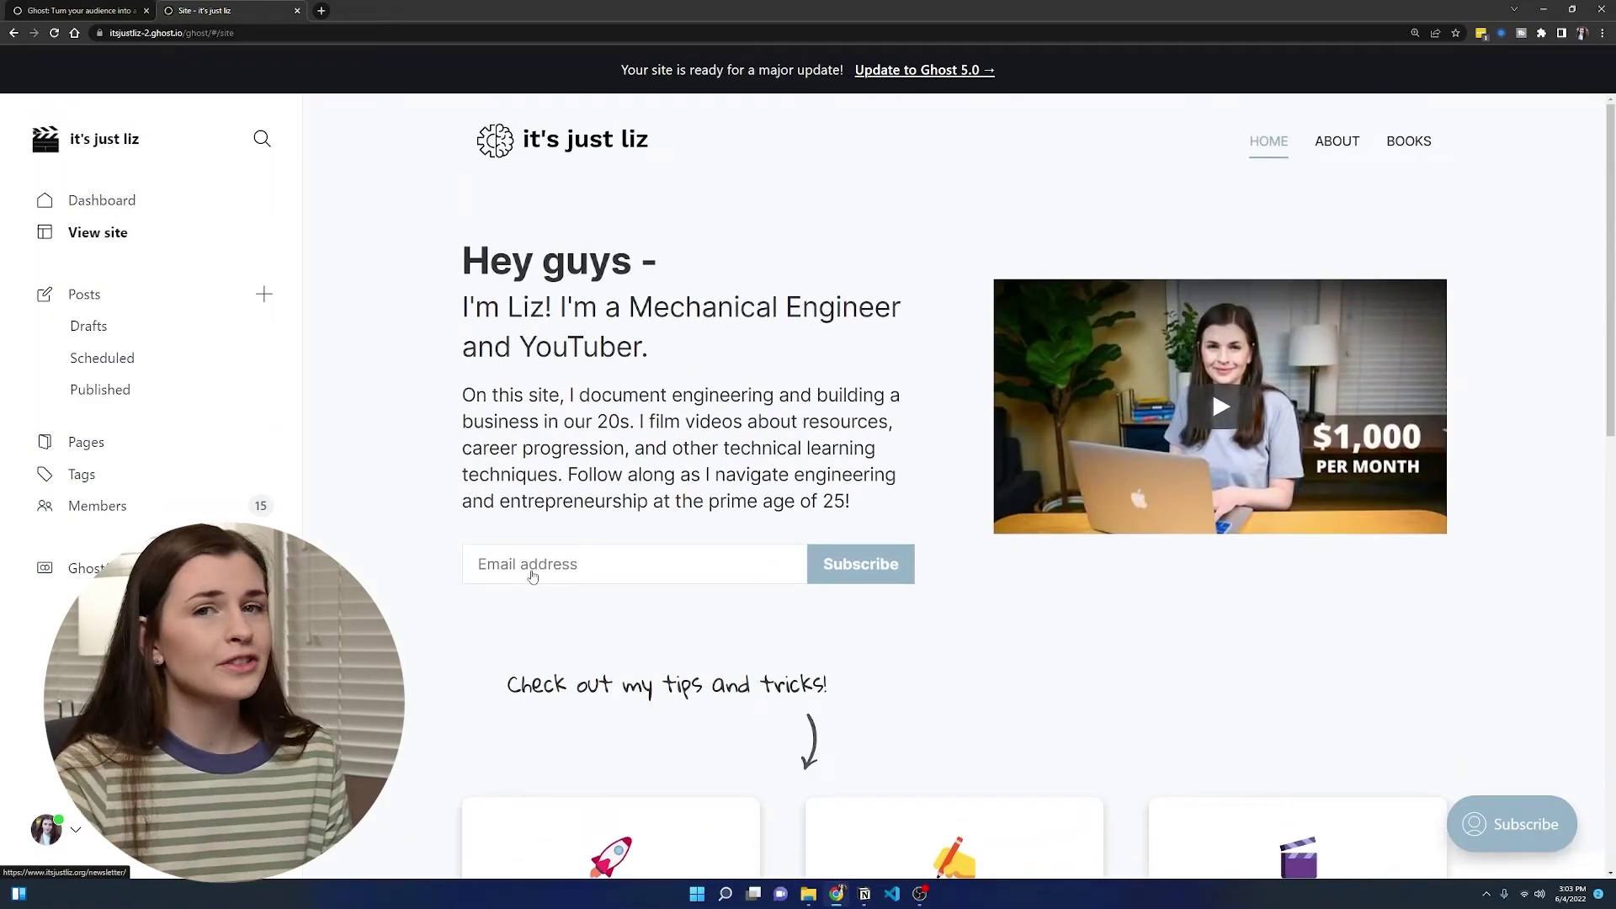